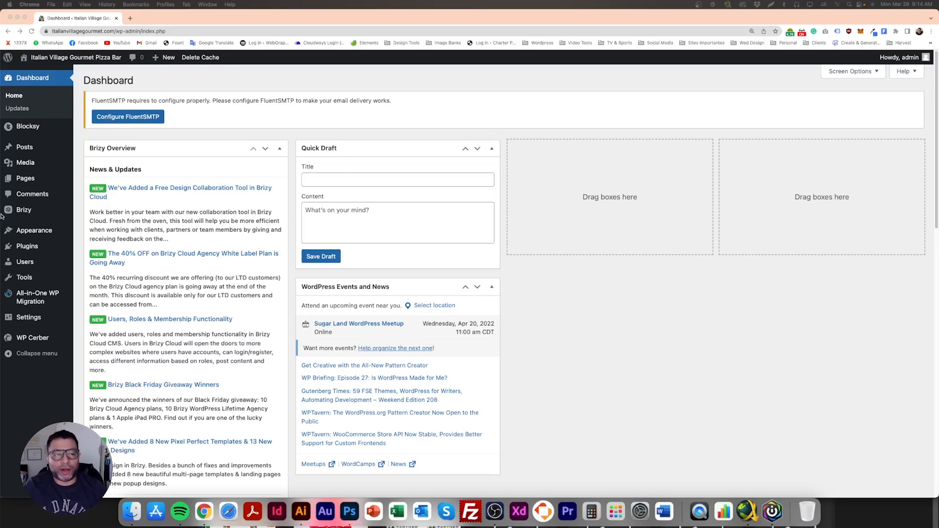
# - Create a new page titled "Home" and publish it
pyautogui.click(67, 187)
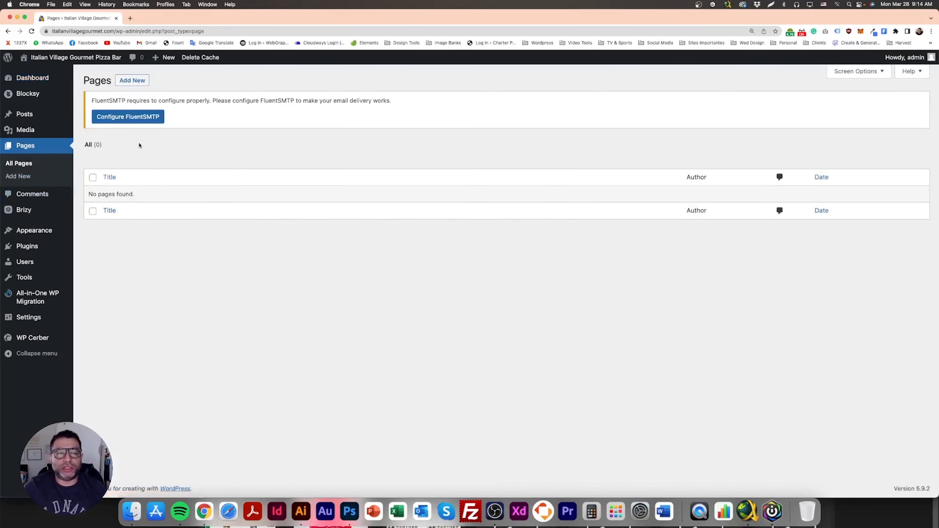
pyautogui.click(134, 82)
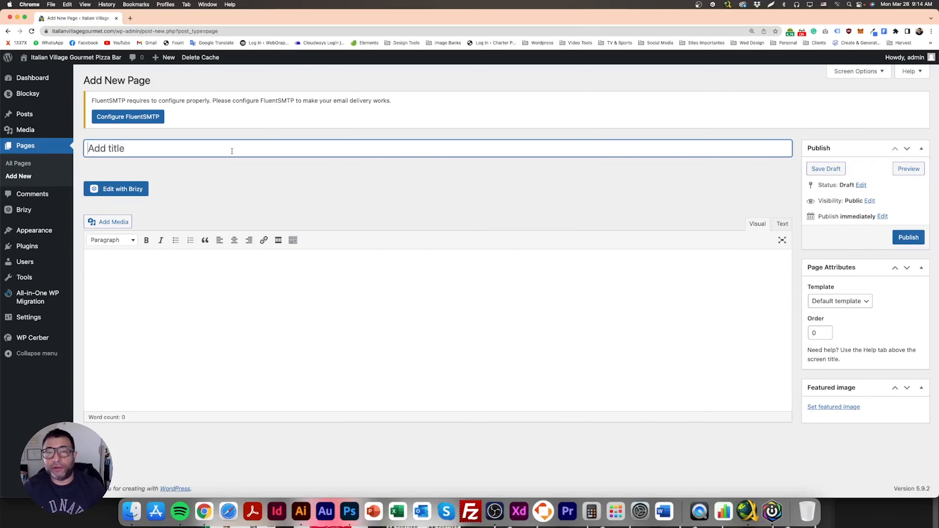
pyautogui.write('Home')
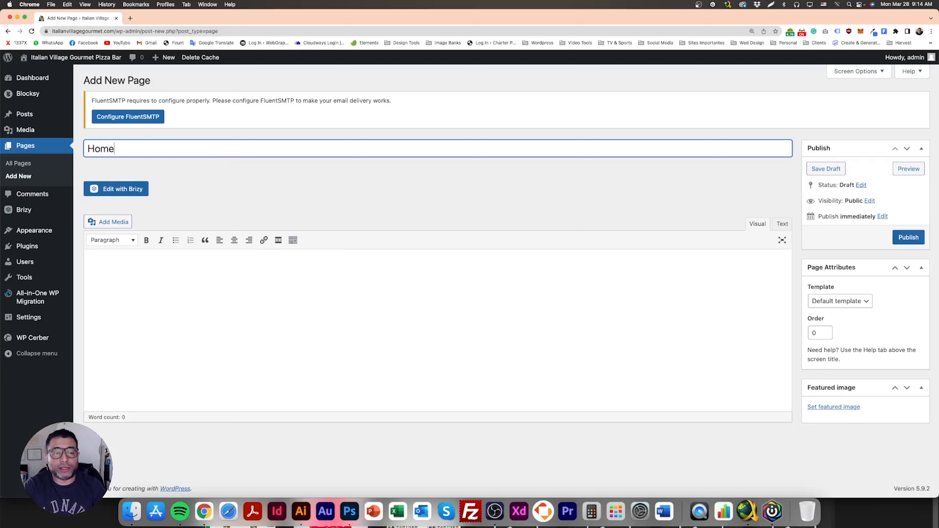
pyautogui.click(271, 172)
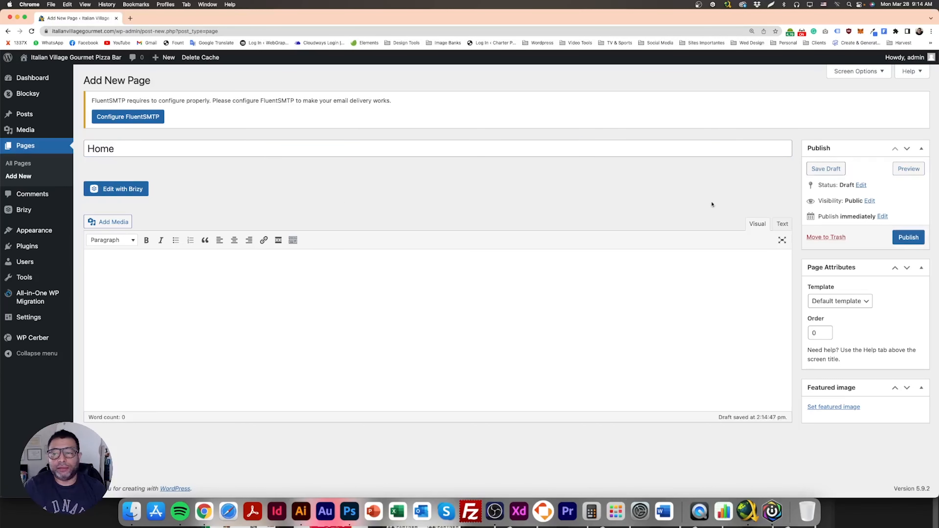
pyautogui.click(905, 240)
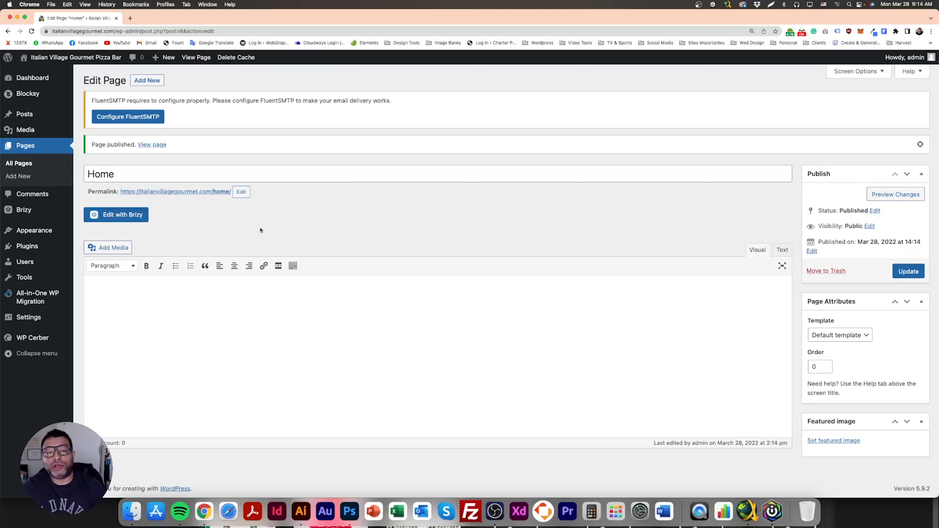
# - Open the Home page in the Brizy editor
pyautogui.moveTo(119, 192); pyautogui.dragTo(230, 189)
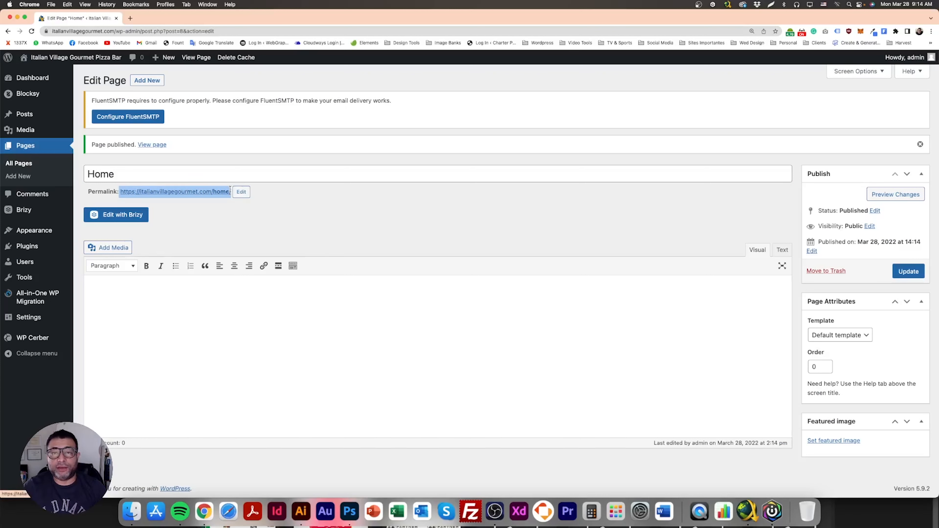
pyautogui.click(223, 202)
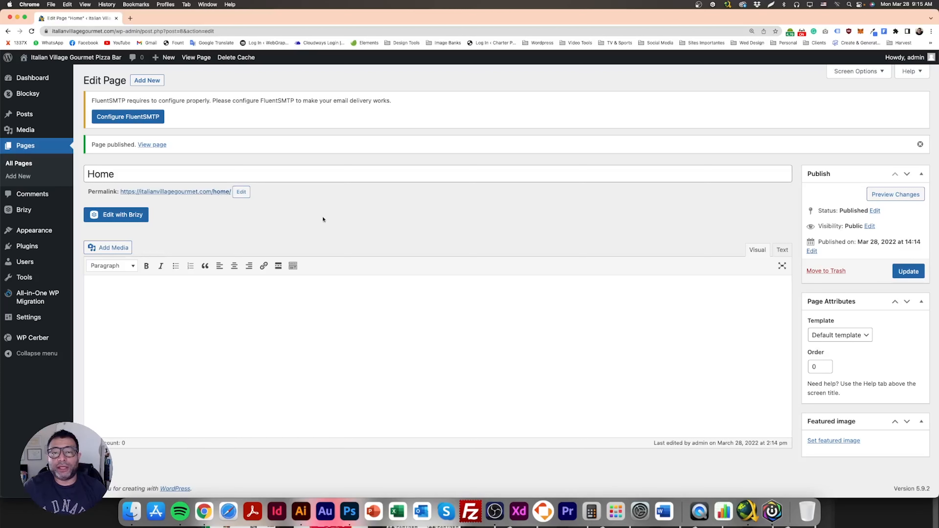
pyautogui.click(130, 218)
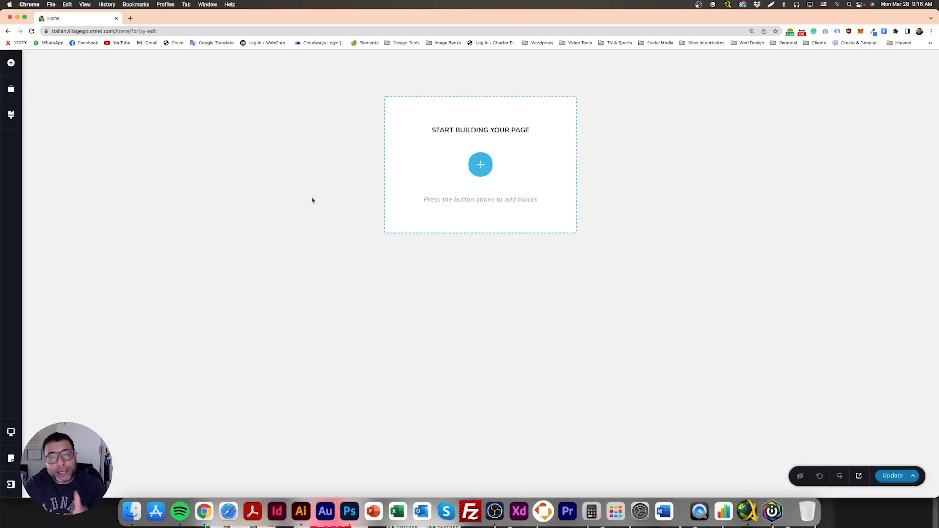
# - Set the page template to Default in the page settings and update the page
pyautogui.click(10, 458)
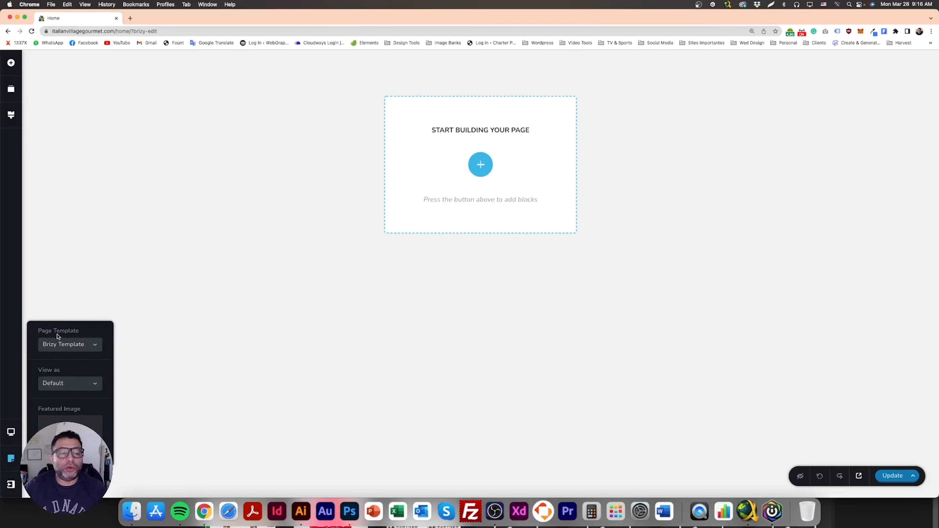
pyautogui.click(85, 347)
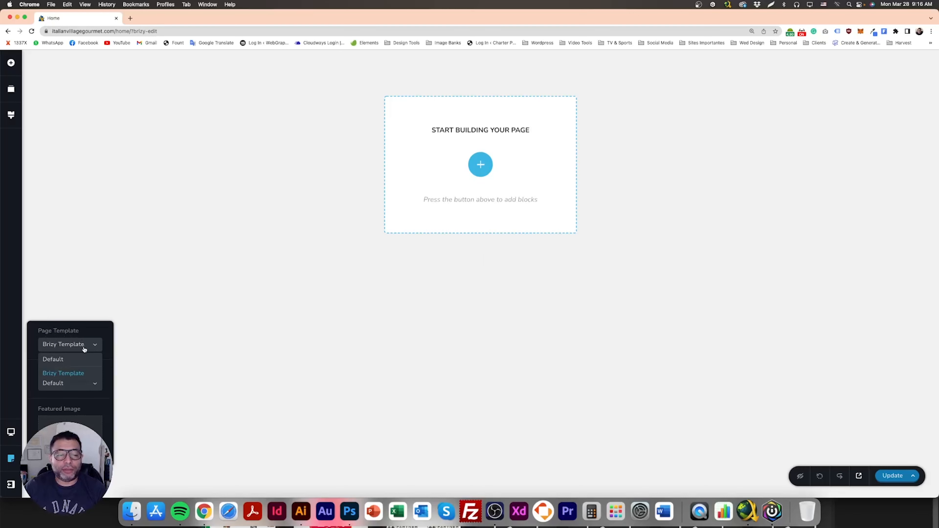
pyautogui.click(72, 364)
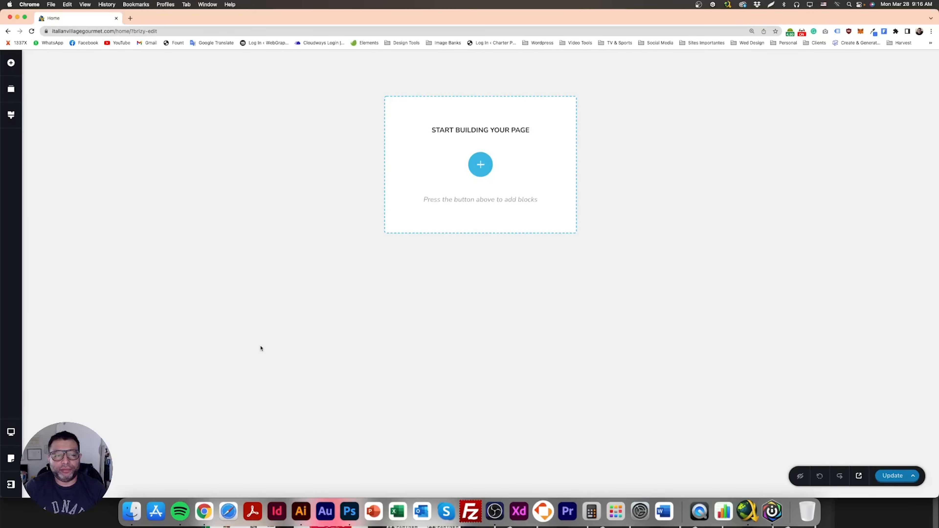
pyautogui.click(891, 477)
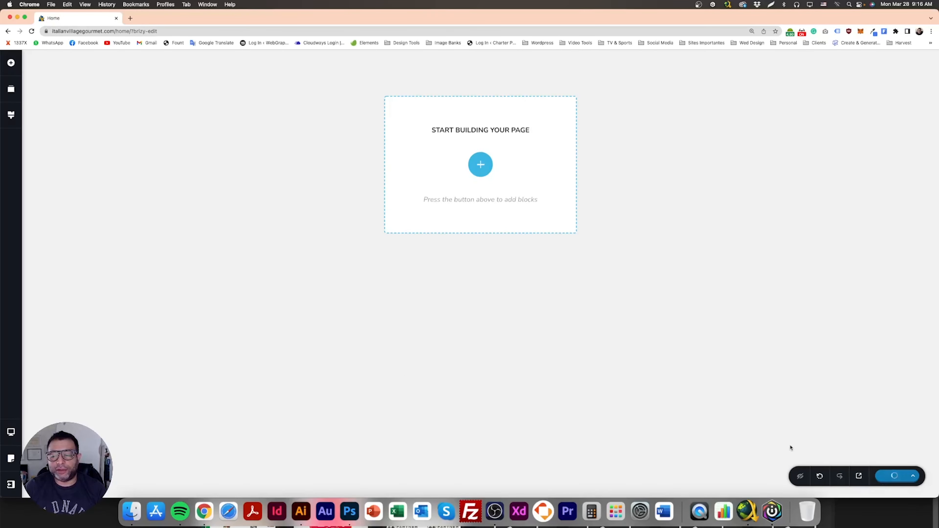
# - Browse the light-style blocks in the block library
pyautogui.click(480, 164)
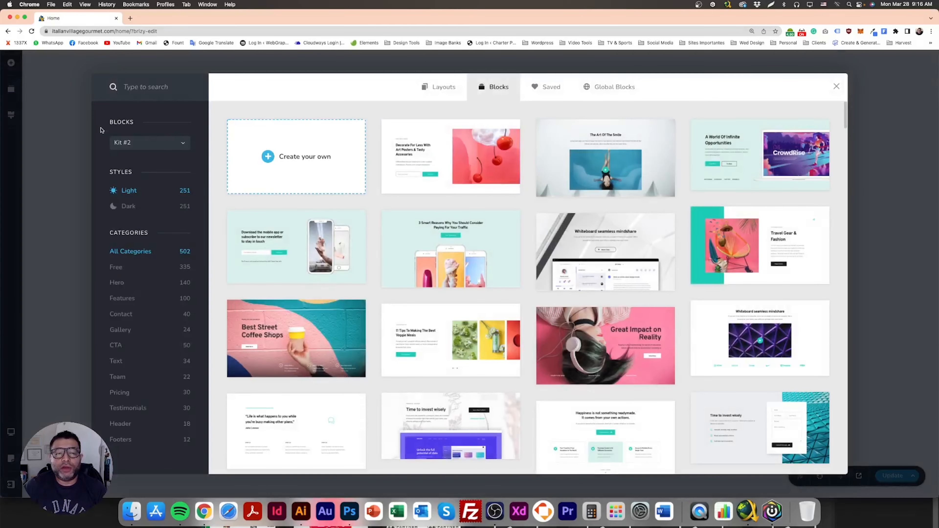
pyautogui.click(53, 130)
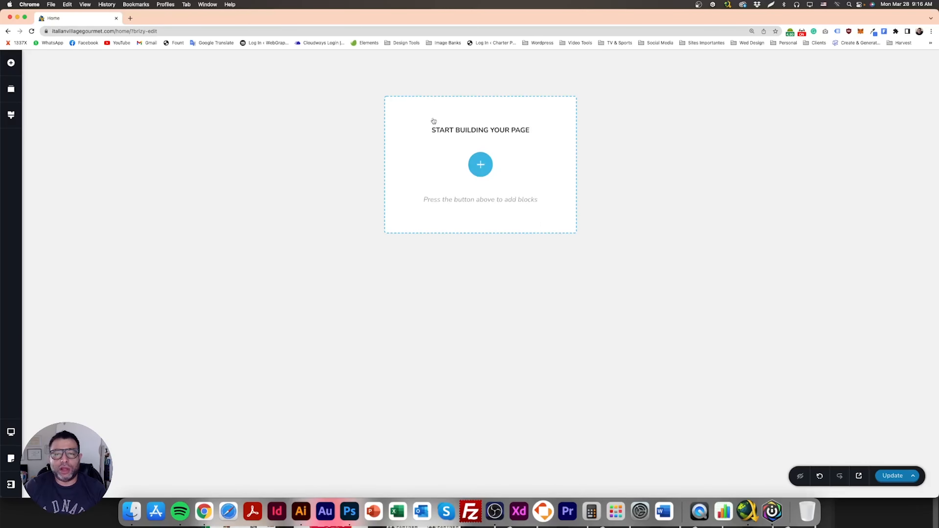
pyautogui.click(480, 164)
pyautogui.scroll(-15, 583, 277)
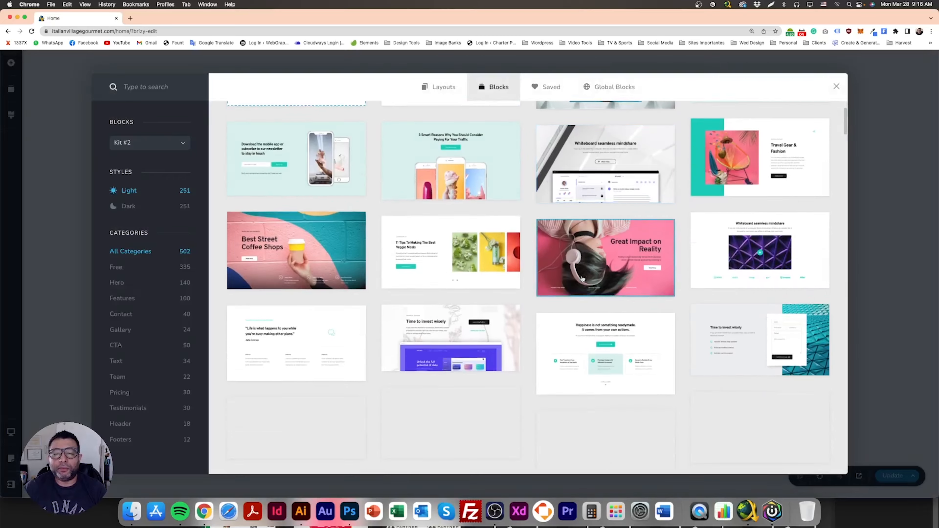
pyautogui.scroll(-2, 581, 281)
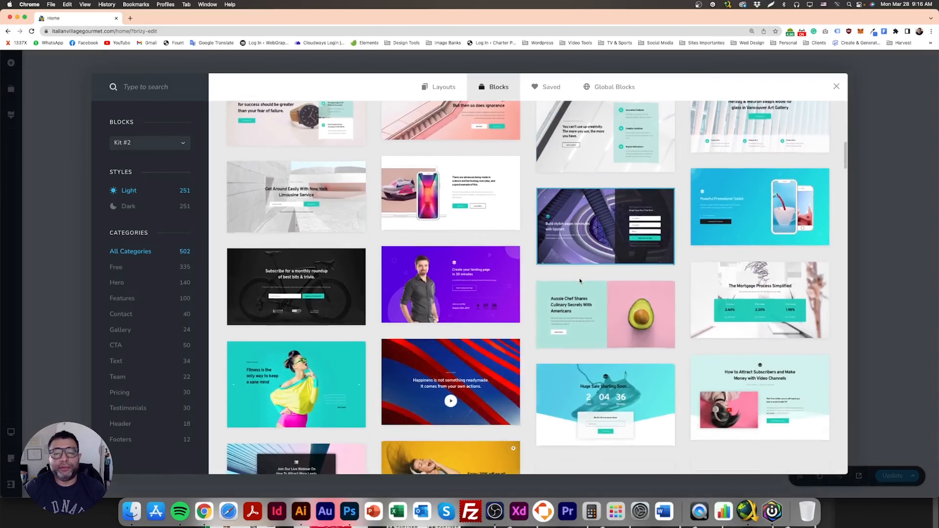
pyautogui.scroll(-3, 614, 278)
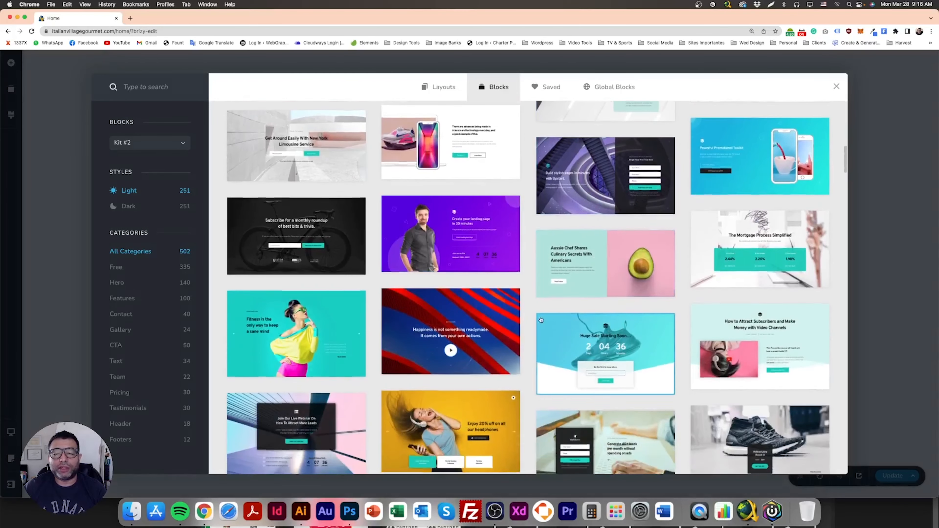
pyautogui.scroll(-10, 395, 300)
pyautogui.scroll(-15, 395, 300)
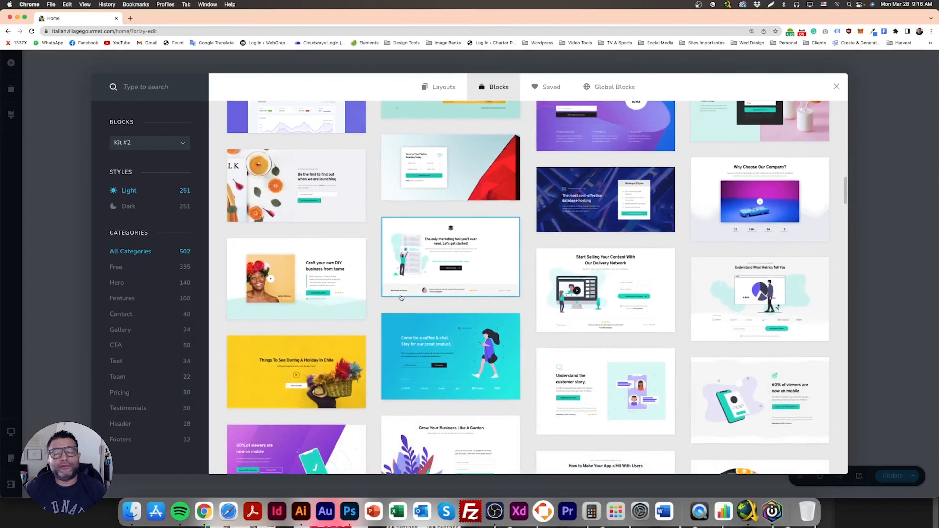
pyautogui.scroll(-1, 554, 320)
pyautogui.scroll(20, 554, 320)
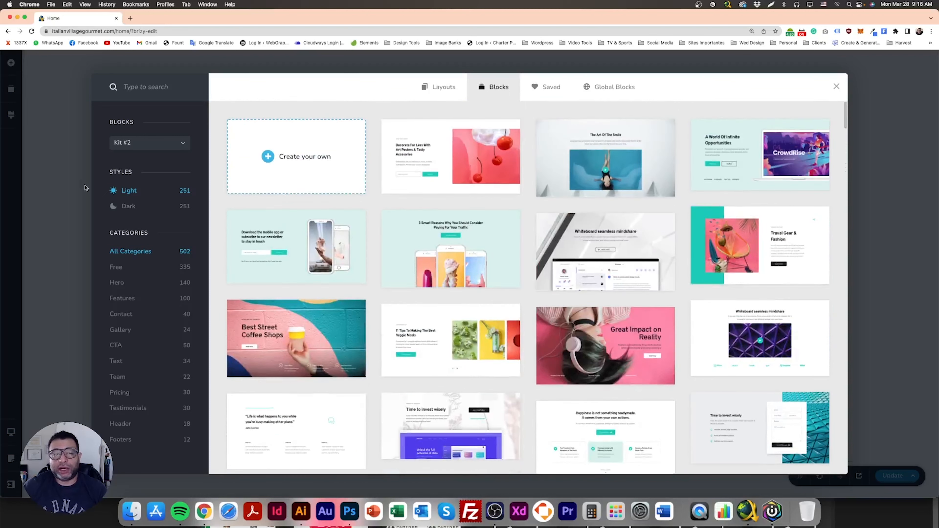
pyautogui.press('Escape')
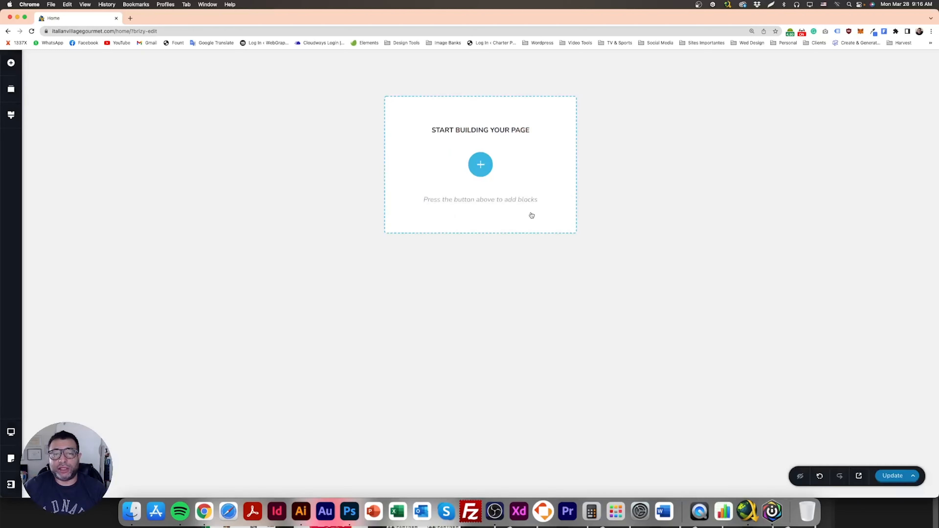
# - Add the "Decorate For Less With Art Posters & Tasty Accesories" hero block with the cherry image to the page
pyautogui.click(480, 165)
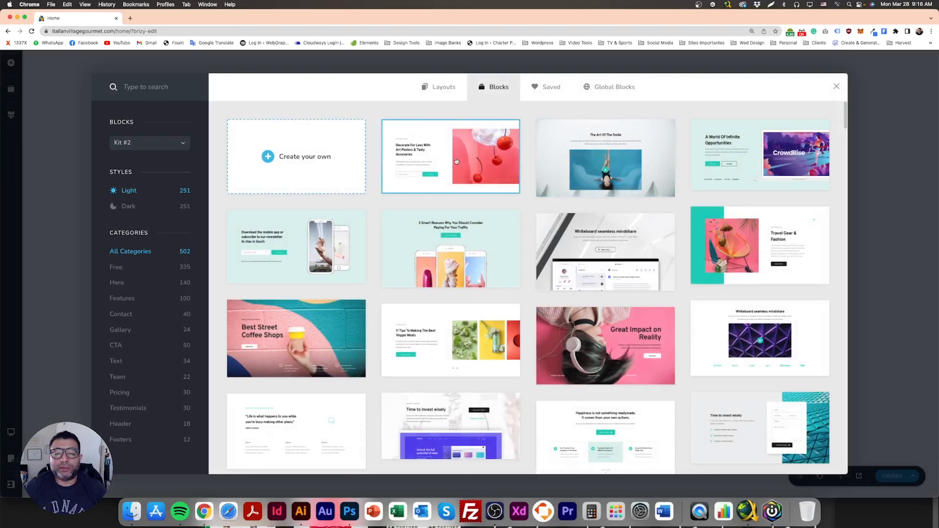
pyautogui.click(475, 199)
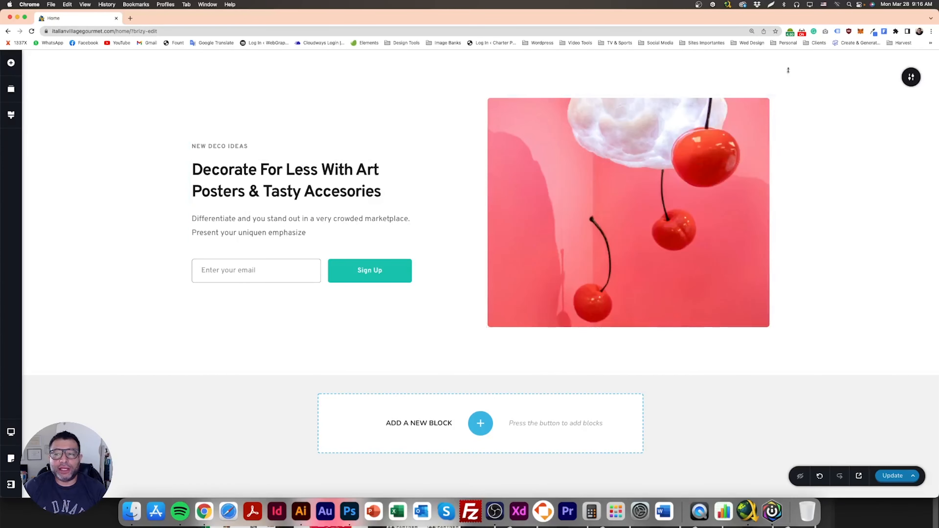
pyautogui.click(249, 168)
pyautogui.click(231, 150)
pyautogui.click(148, 218)
pyautogui.click(509, 193)
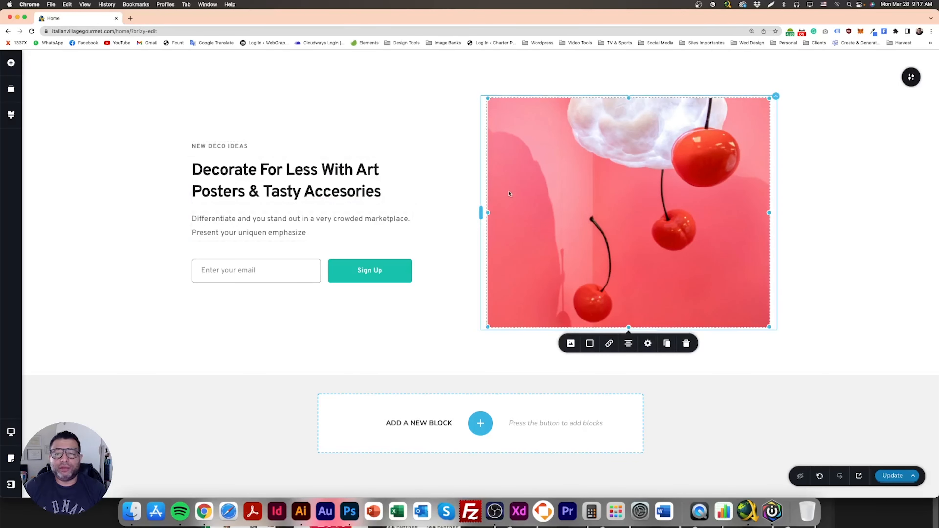
# - Inspect the hero block's image, heading and sign-up form elements
pyautogui.click(481, 423)
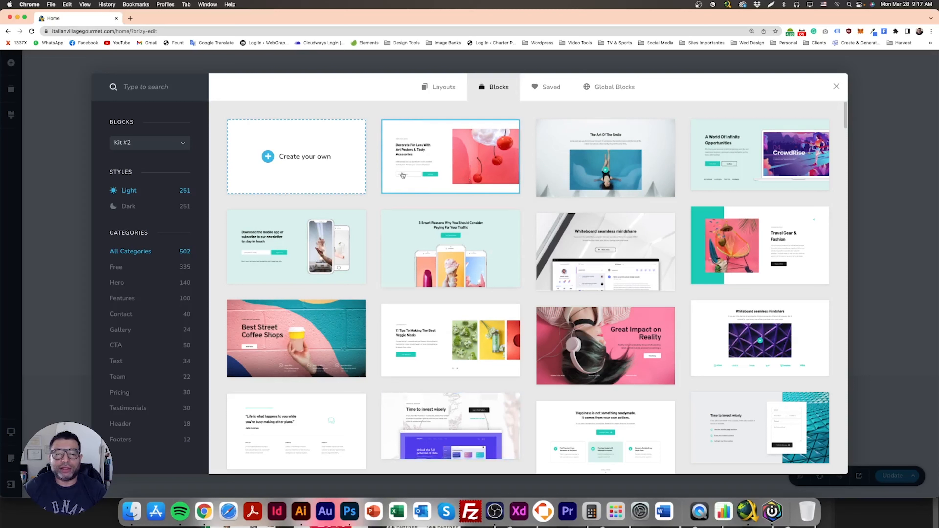
pyautogui.click(444, 154)
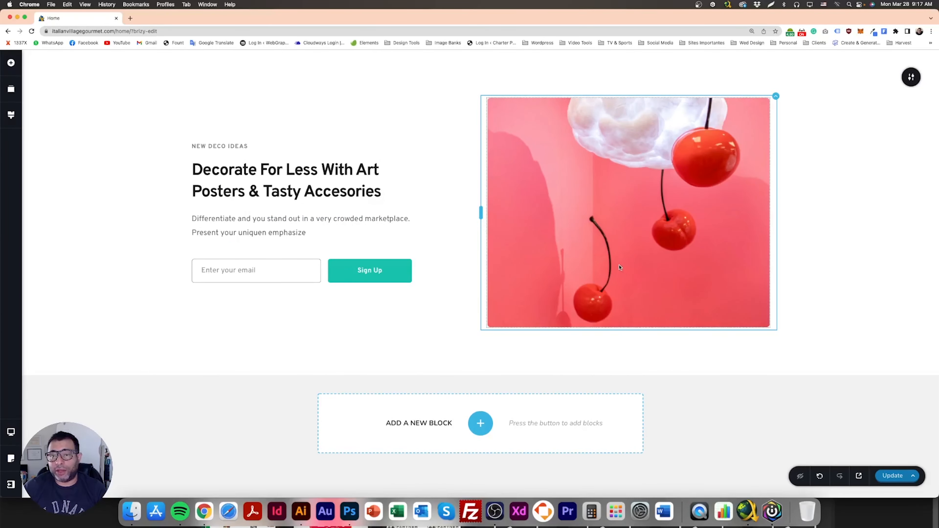
pyautogui.click(585, 168)
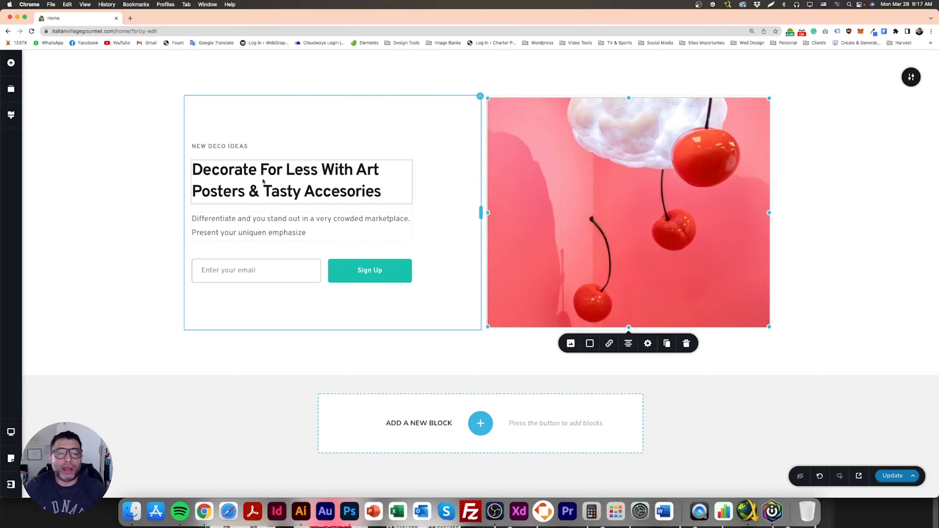
pyautogui.click(261, 171)
pyautogui.click(265, 273)
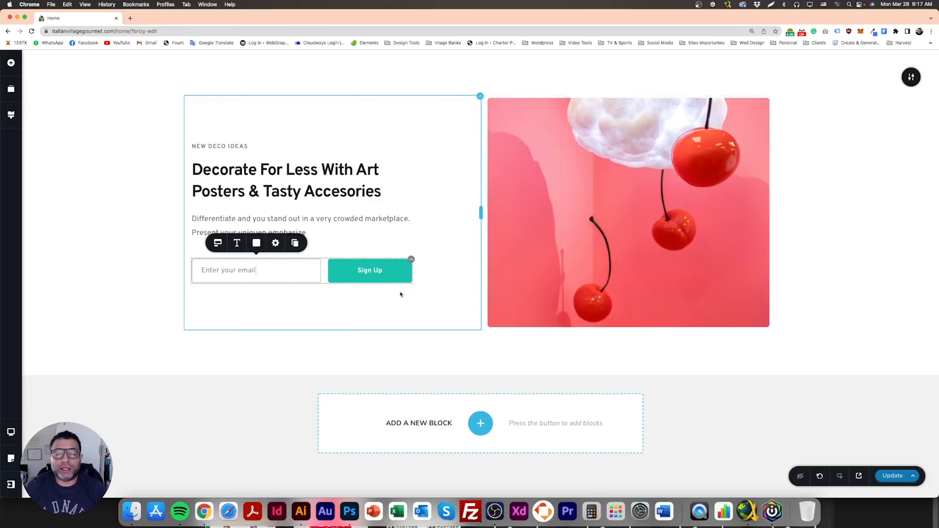
pyautogui.click(162, 192)
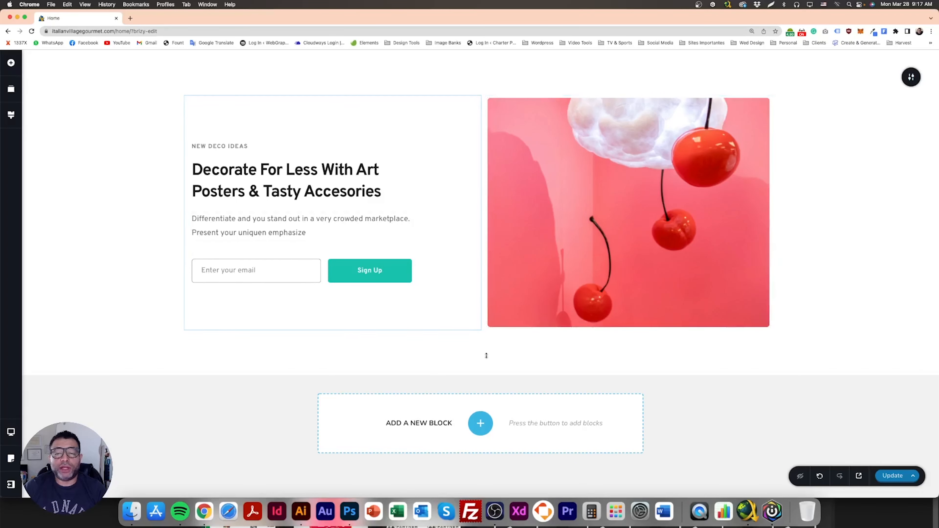
# - Add the purple "Build stylish pages in minutes with Upstart" free-trial form block below the hero
pyautogui.click(484, 420)
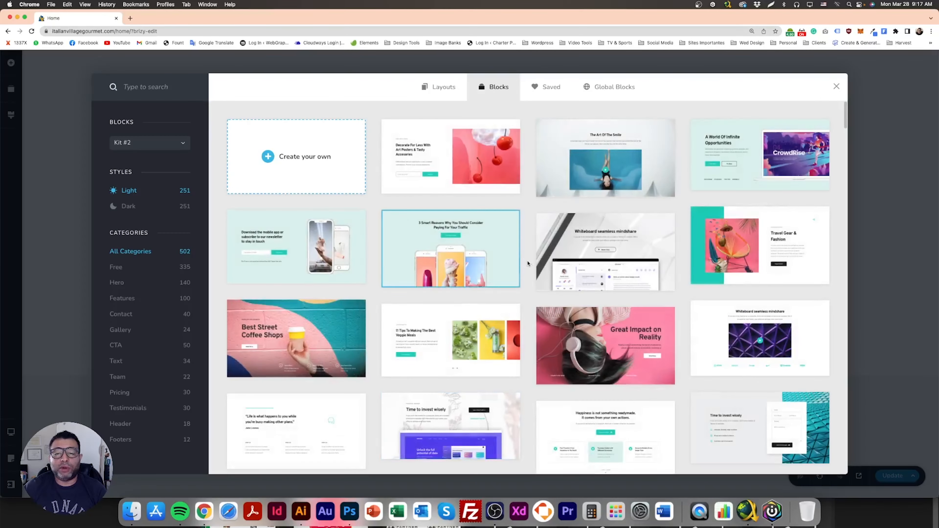
pyautogui.scroll(-5, 526, 262)
pyautogui.scroll(-7, 581, 301)
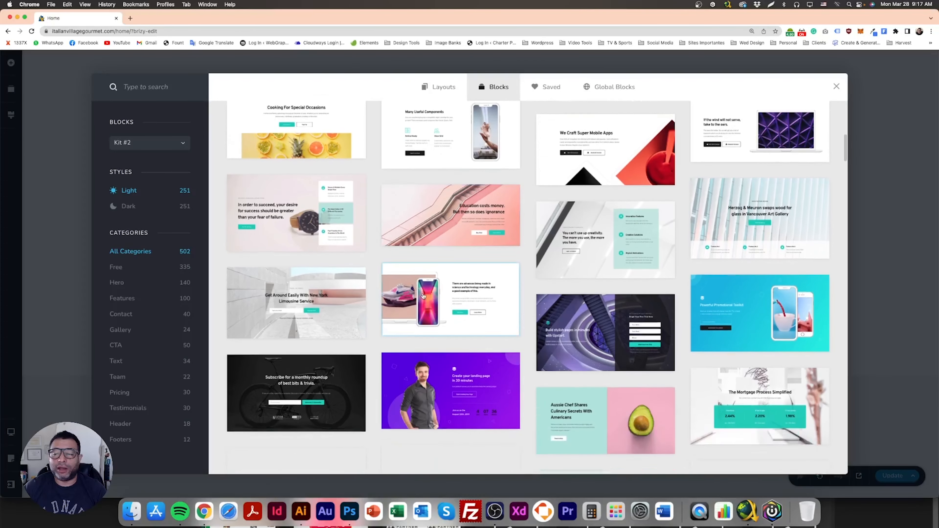
pyautogui.scroll(-3, 423, 296)
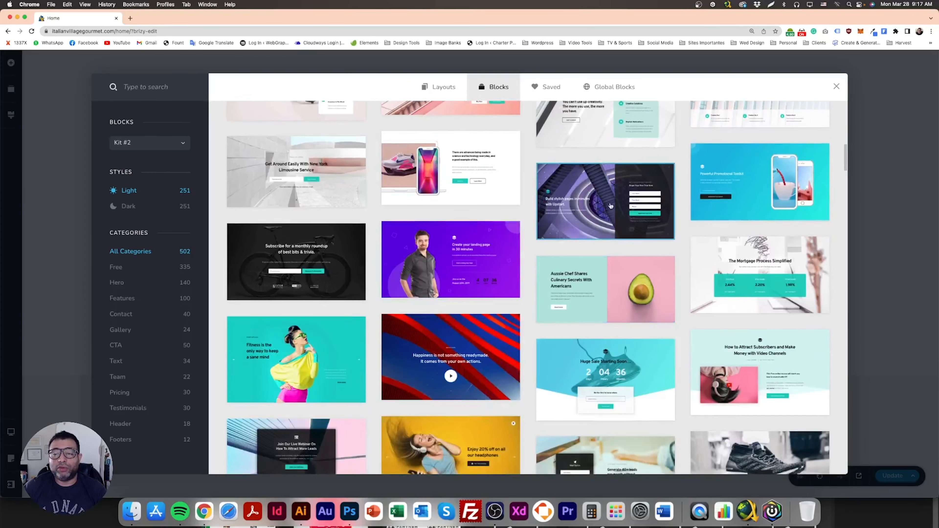
pyautogui.click(610, 206)
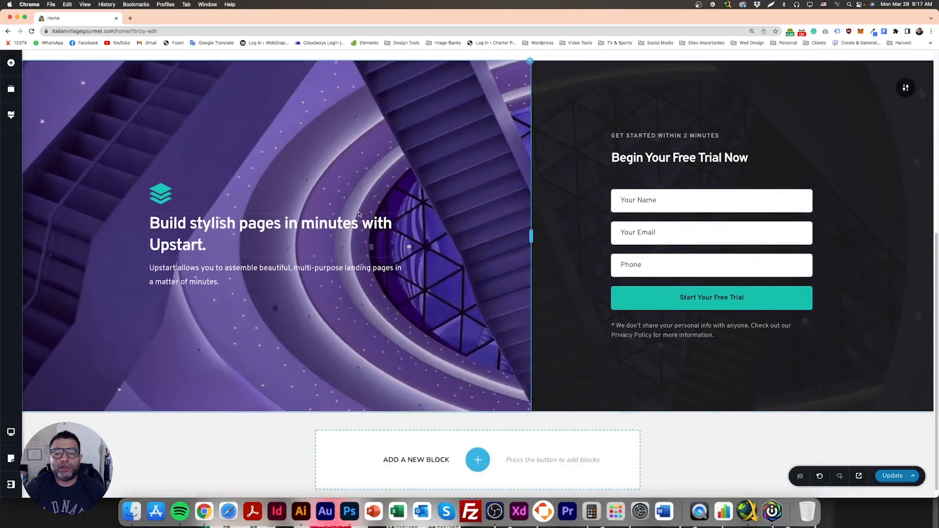
pyautogui.scroll(3, 388, 276)
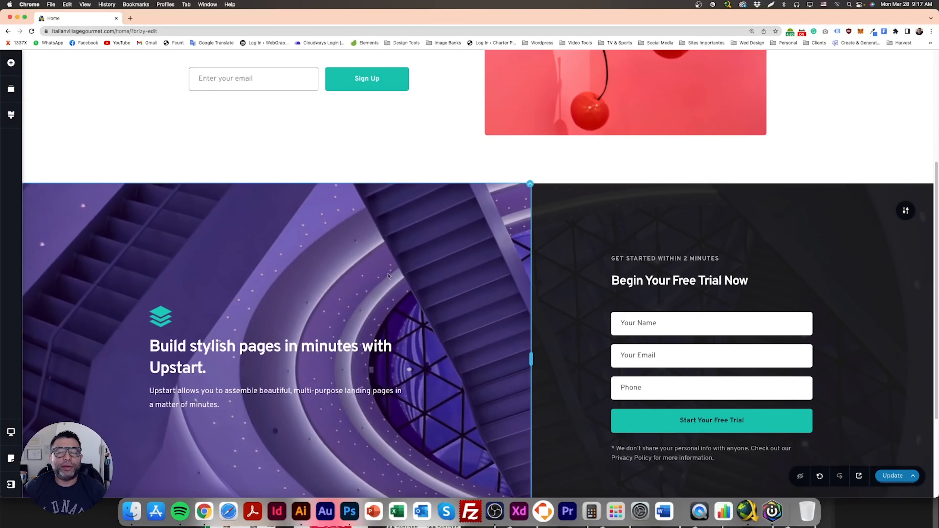
pyautogui.scroll(-3, 483, 313)
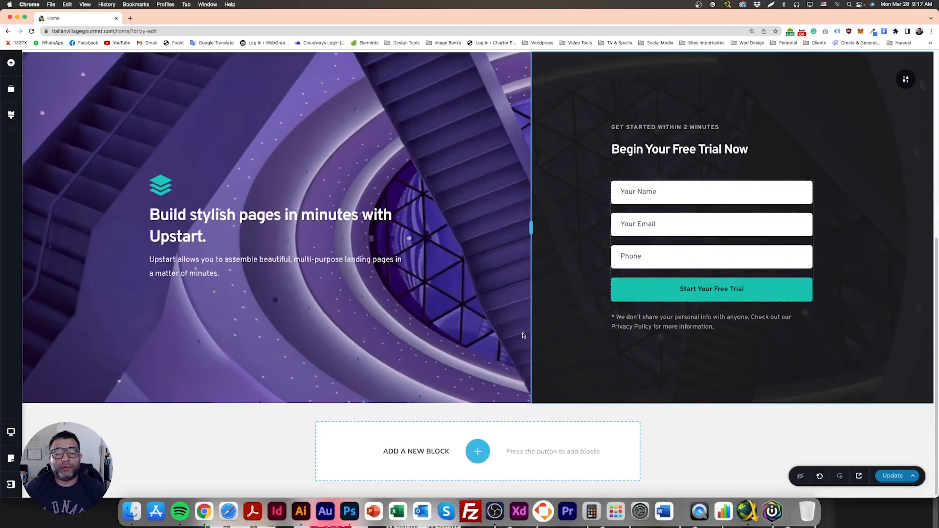
pyautogui.scroll(5, 523, 335)
pyautogui.scroll(3, 523, 335)
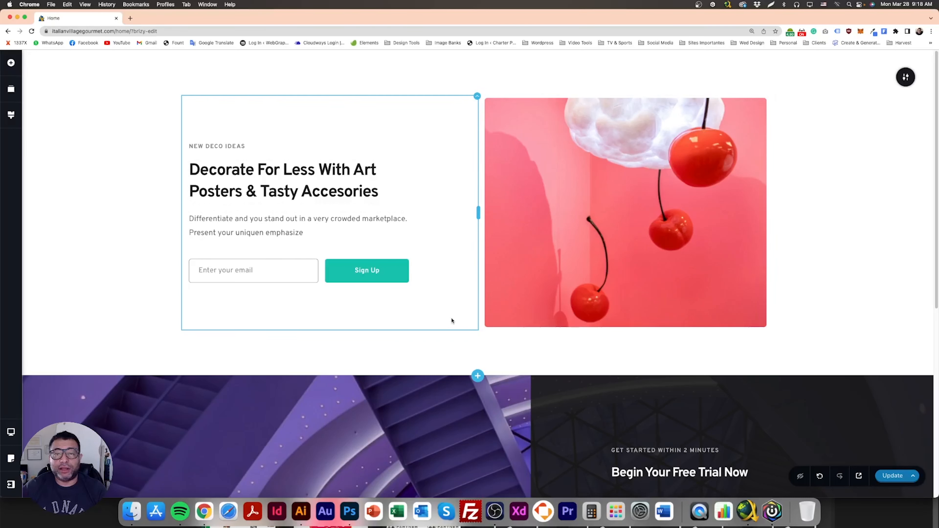
# - Review the added blocks, then browse the block library's dark and light styles in Kit #1 and Kit #2
pyautogui.scroll(-5, 454, 318)
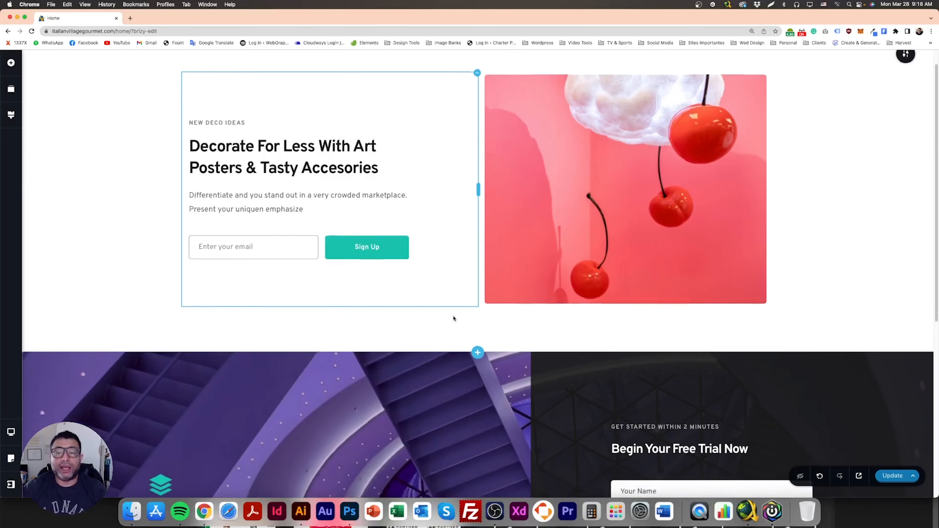
pyautogui.scroll(-4, 454, 318)
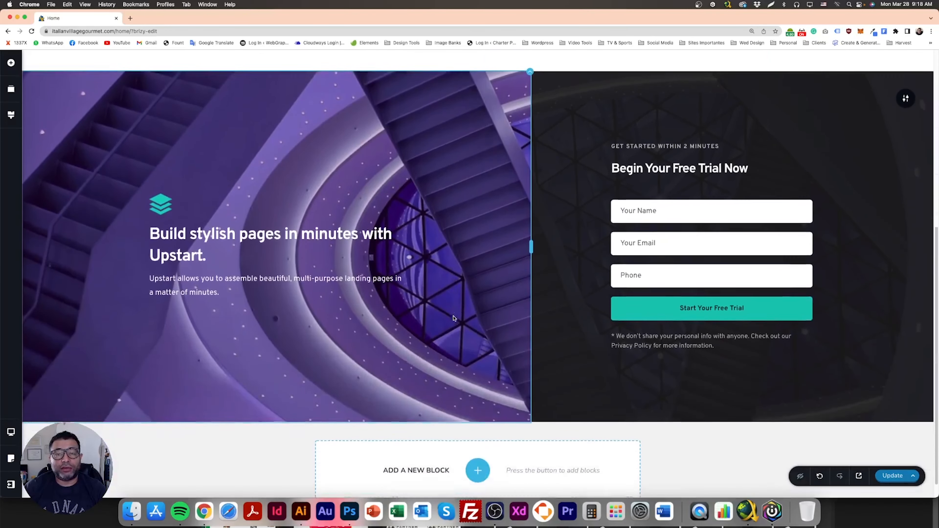
pyautogui.scroll(9, 454, 319)
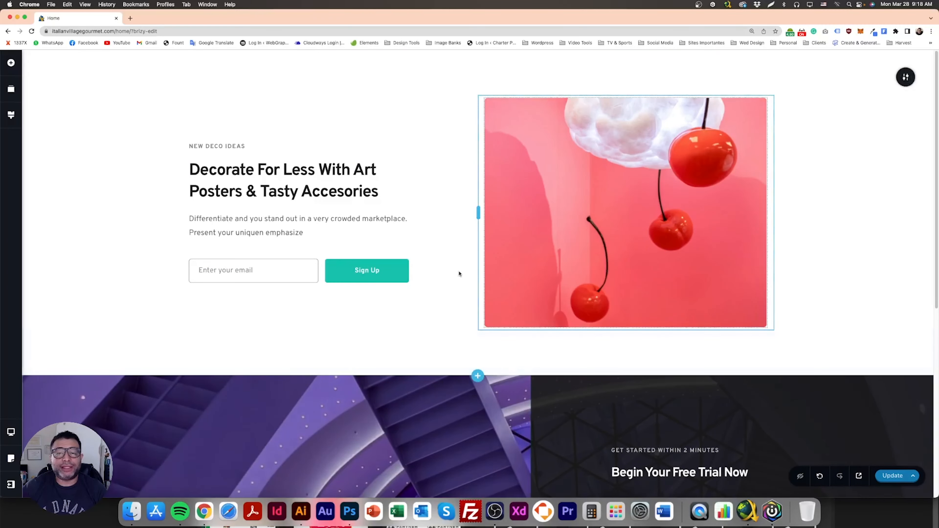
pyautogui.click(478, 376)
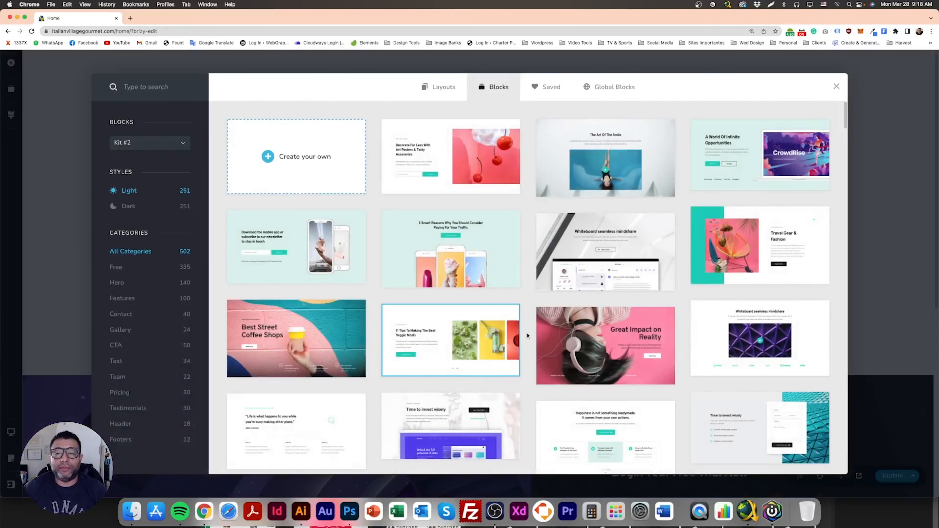
pyautogui.scroll(-15, 527, 335)
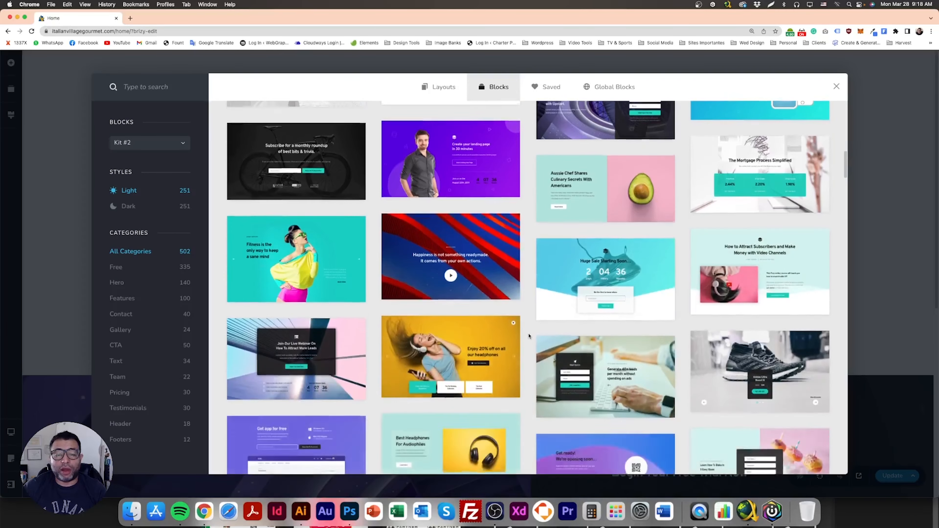
pyautogui.scroll(-15, 529, 336)
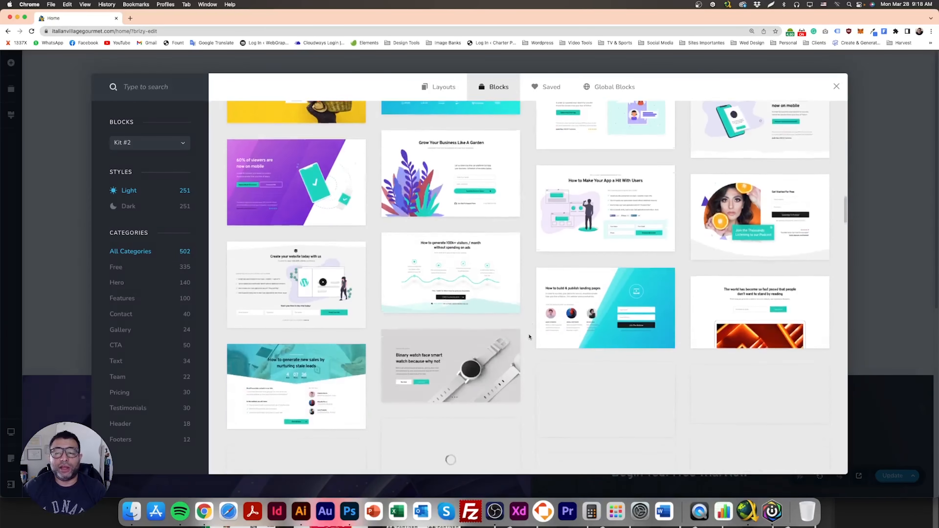
pyautogui.scroll(-15, 529, 336)
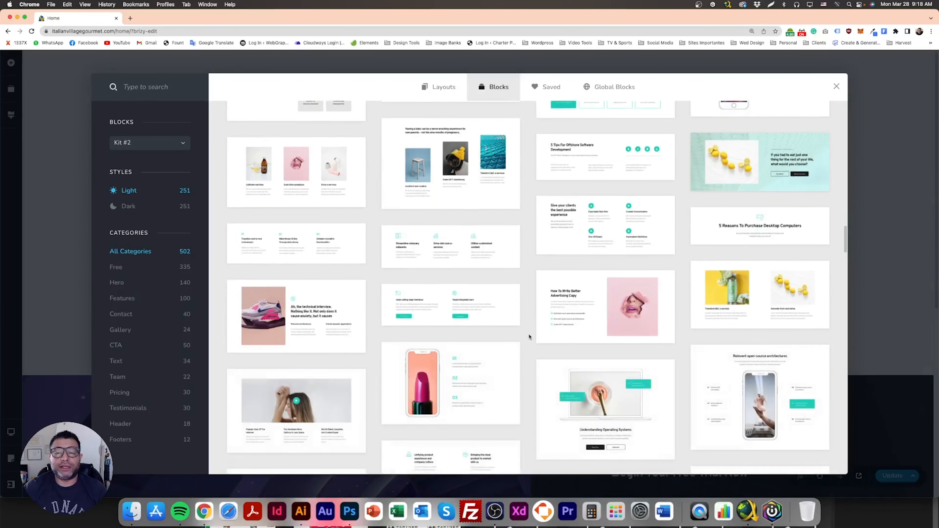
pyautogui.scroll(-3, 528, 336)
pyautogui.click(129, 207)
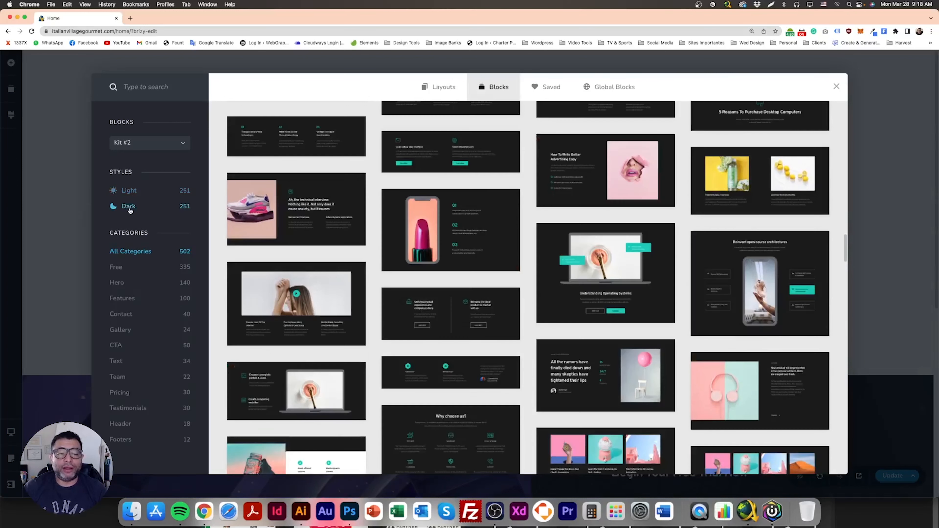
pyautogui.click(129, 191)
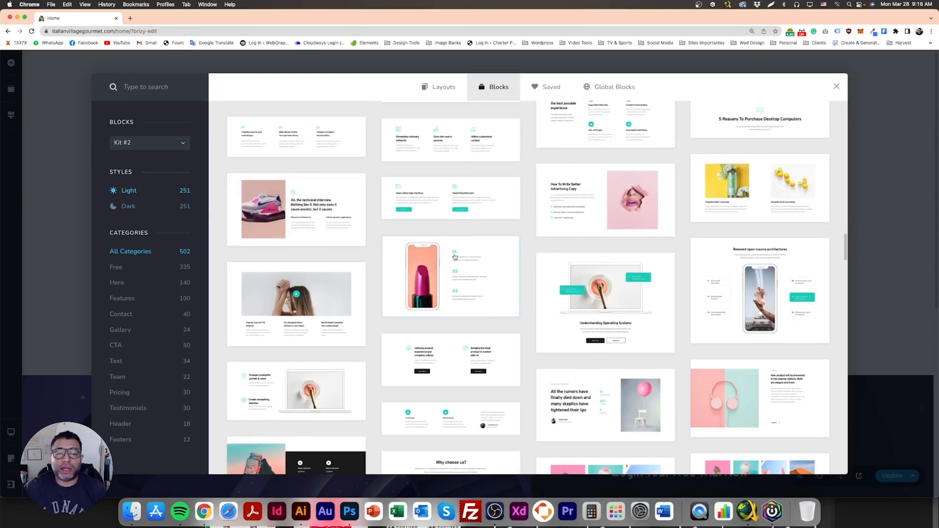
pyautogui.click(163, 143)
pyautogui.click(154, 159)
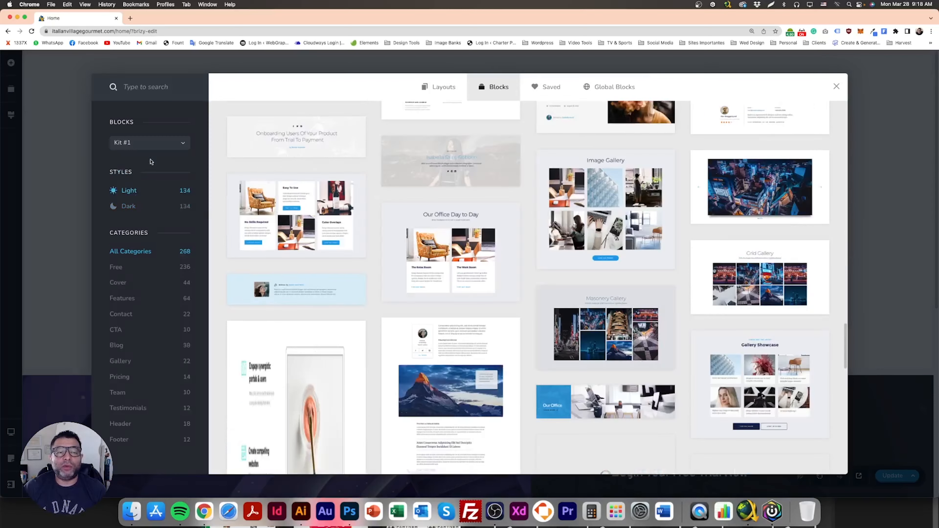
pyautogui.scroll(15, 501, 326)
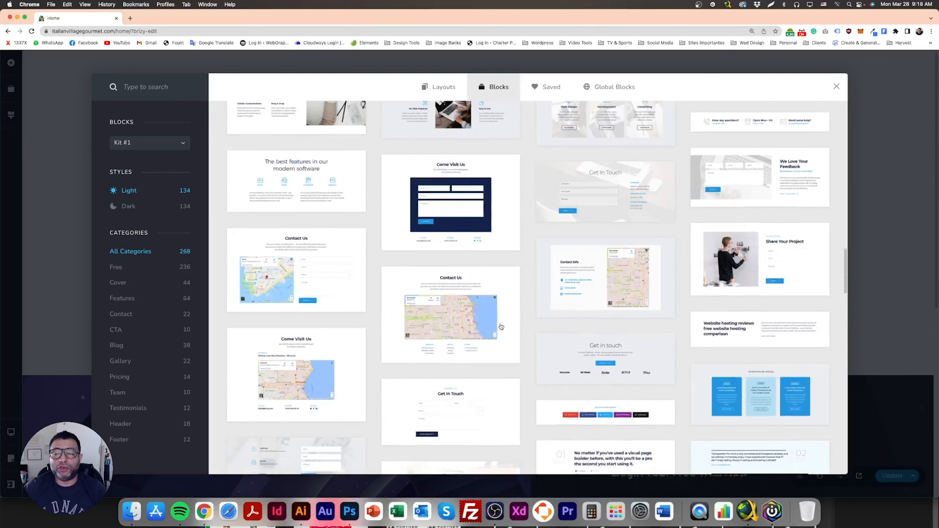
pyautogui.scroll(15, 501, 327)
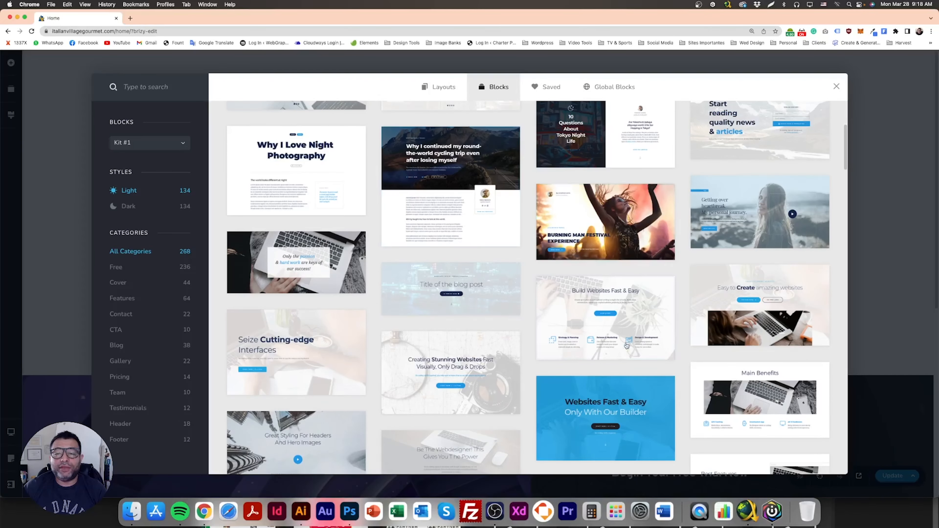
pyautogui.scroll(5, 495, 327)
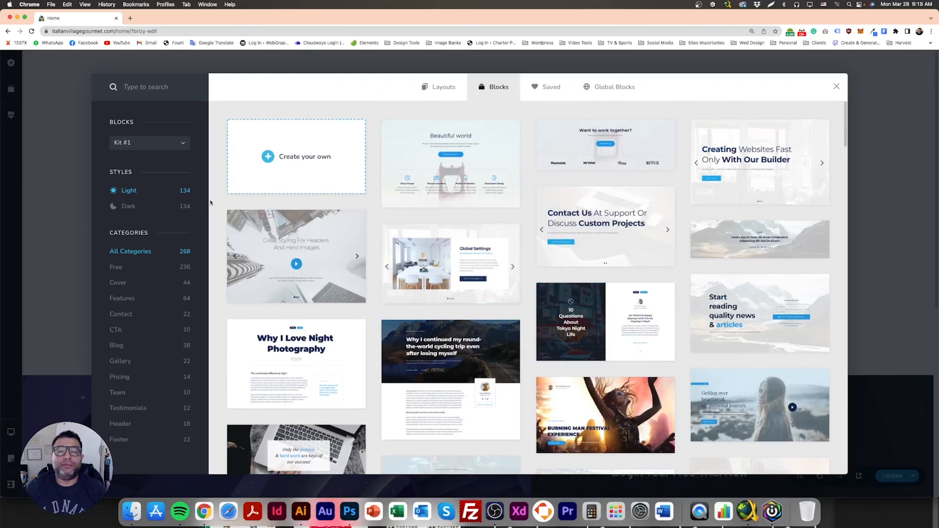
pyautogui.click(148, 145)
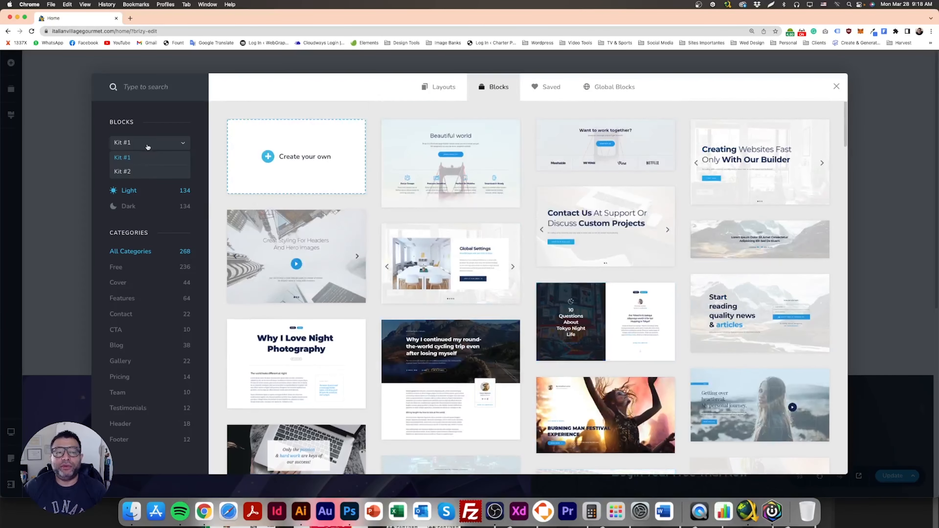
pyautogui.click(138, 170)
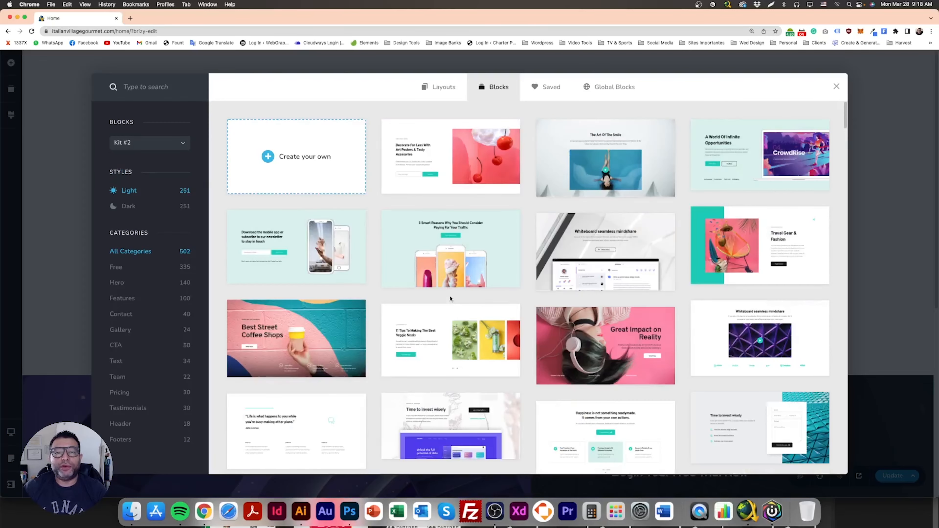
pyautogui.click(451, 156)
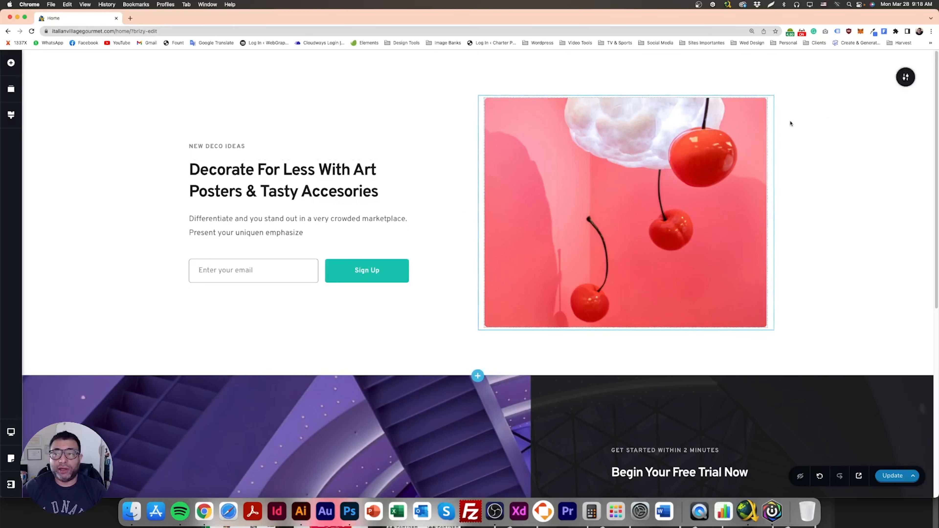
# - Delete the cherry hero block and the purple form block from the page, then save the empty page
pyautogui.click(904, 79)
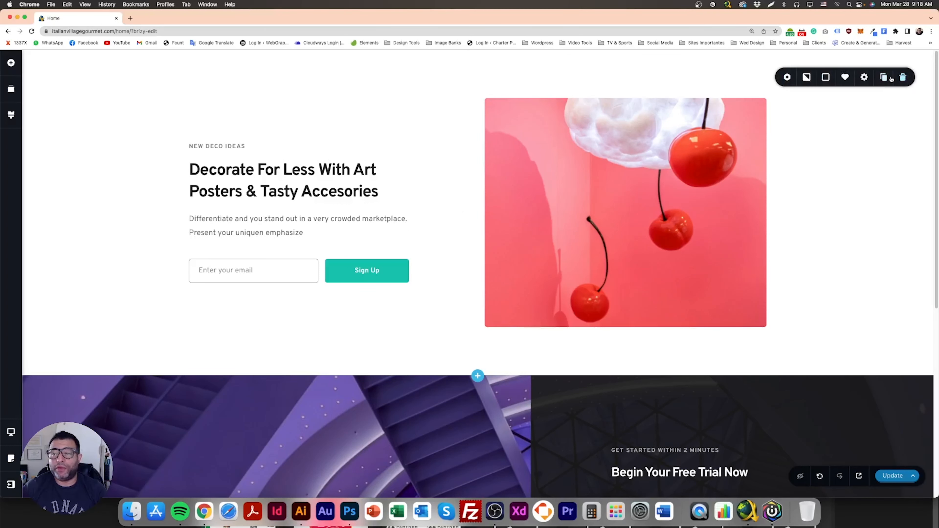
pyautogui.click(903, 78)
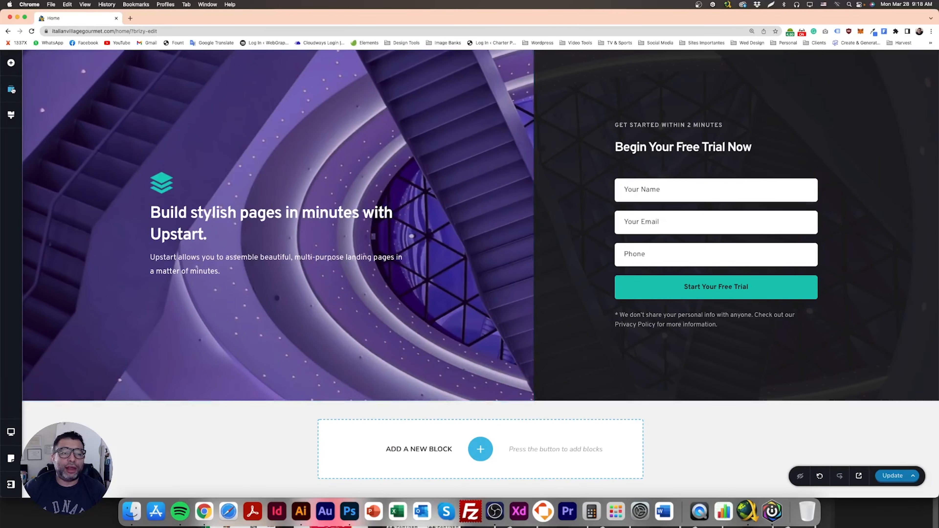
pyautogui.click(11, 89)
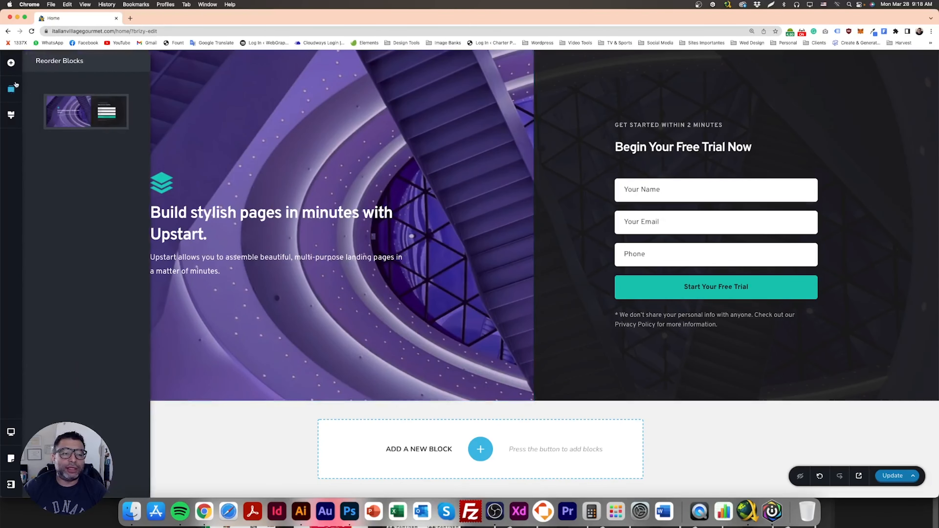
pyautogui.moveTo(100, 108)
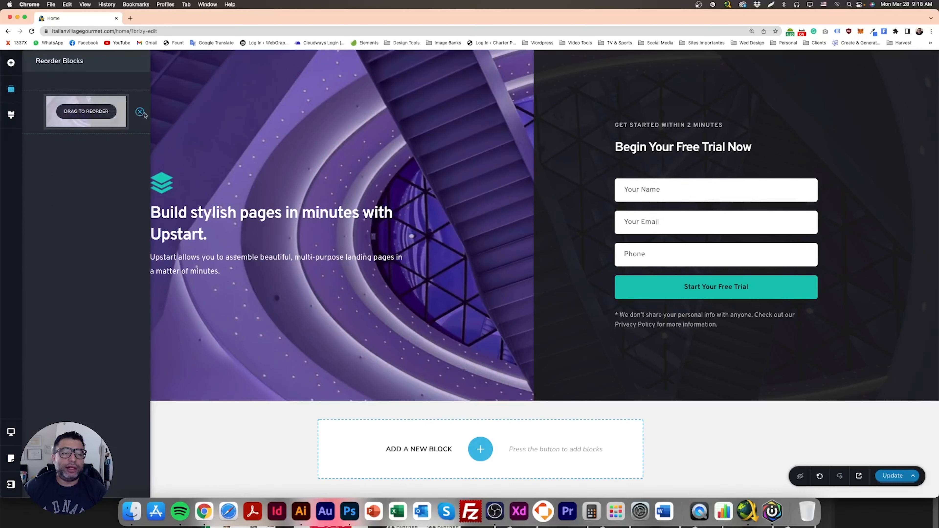
pyautogui.click(140, 111)
pyautogui.click(178, 131)
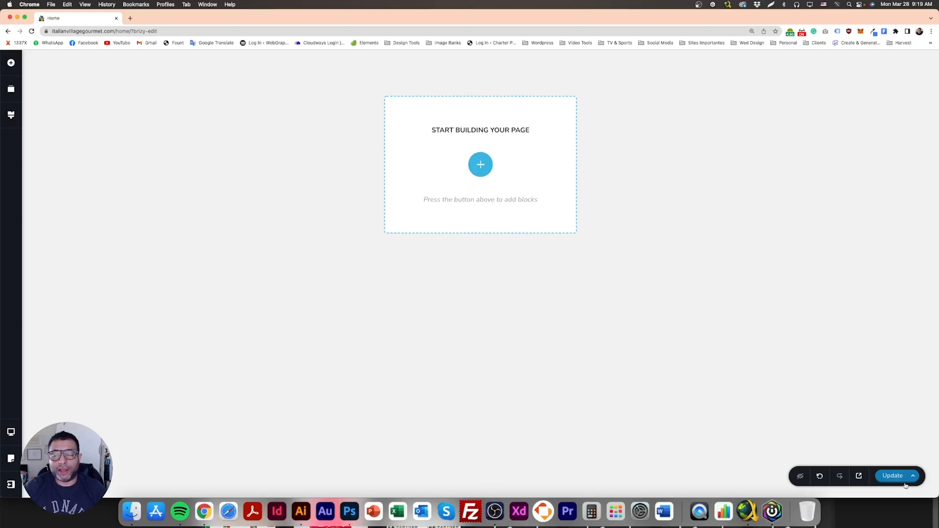
pyautogui.click(891, 476)
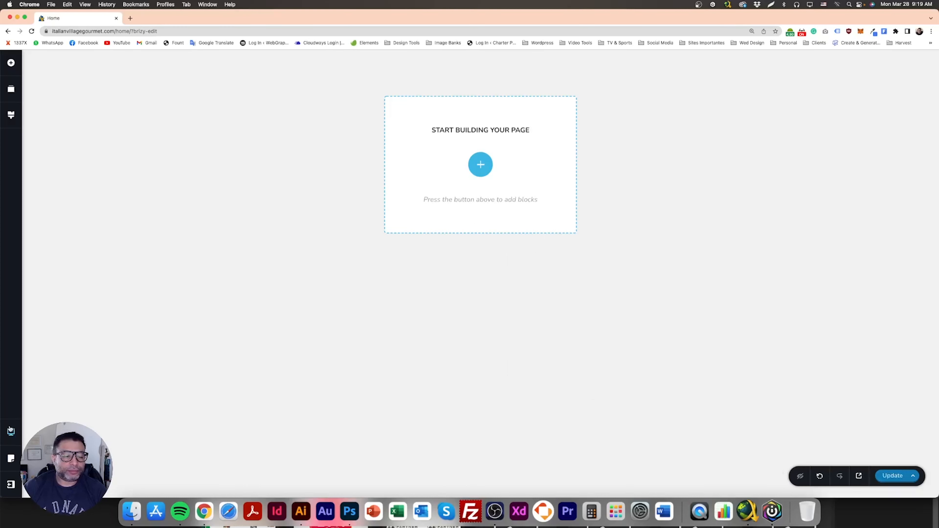
# - Set the page template to Brizy Template in the page settings
pyautogui.click(15, 434)
pyautogui.click(11, 459)
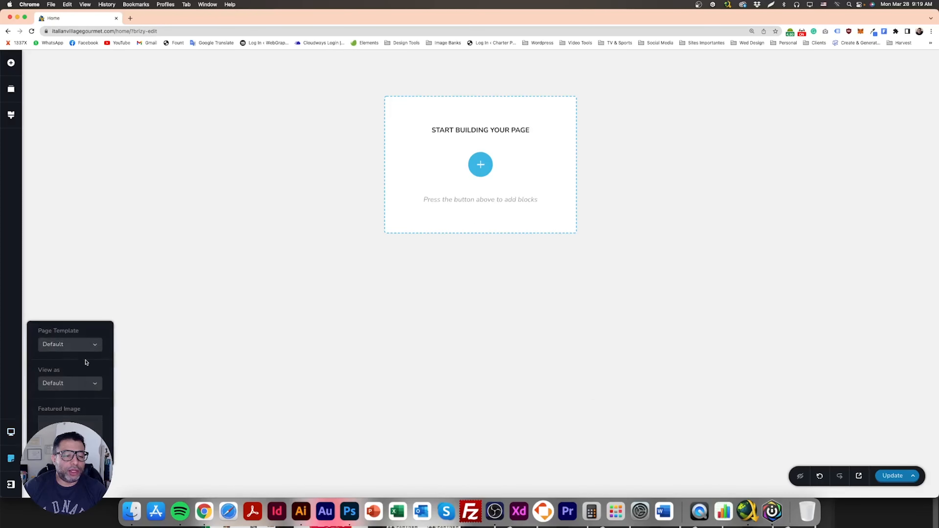
pyautogui.click(87, 346)
pyautogui.click(169, 360)
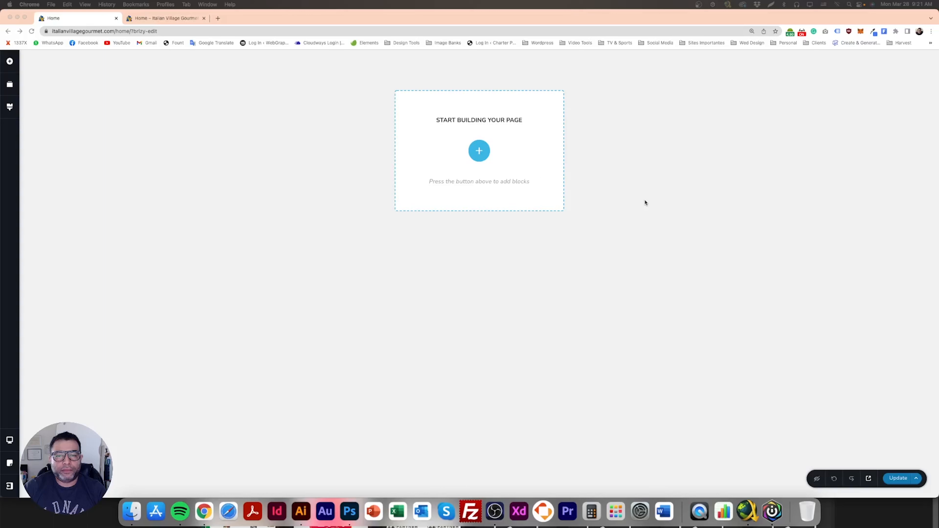
pyautogui.click(645, 203)
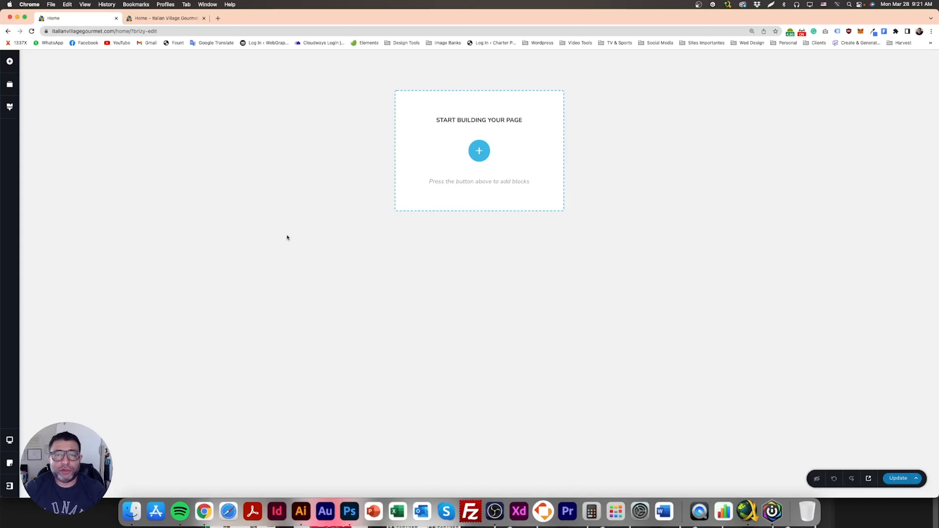
# - Set the page template back to Default, save the page and reload the editor
pyautogui.click(11, 467)
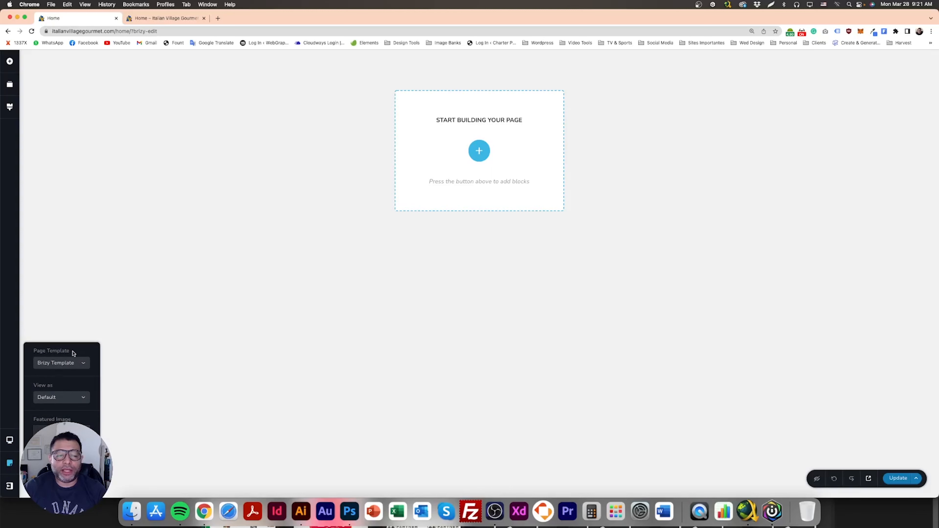
pyautogui.click(76, 365)
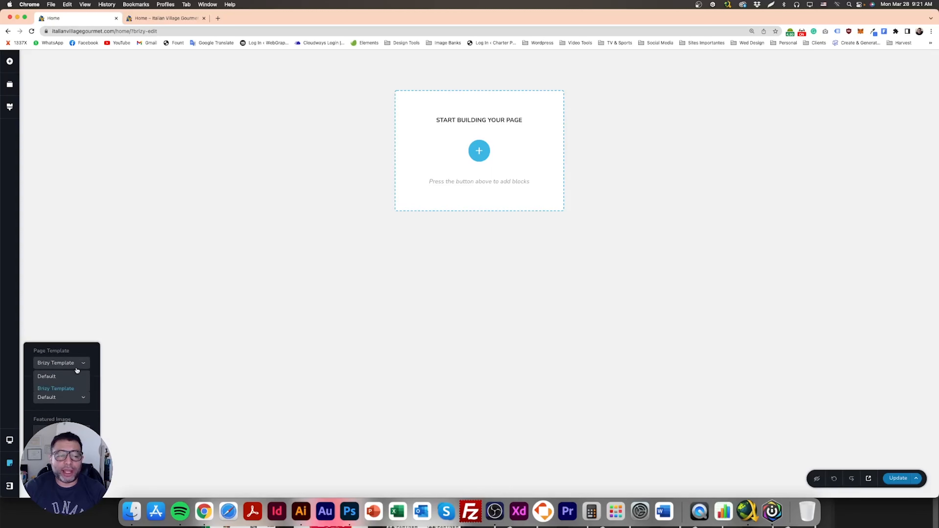
pyautogui.click(55, 380)
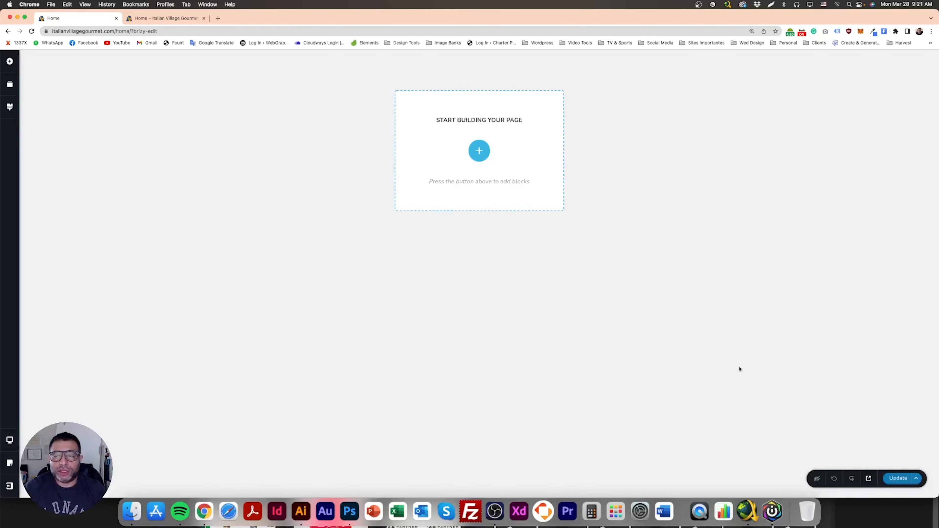
pyautogui.click(891, 482)
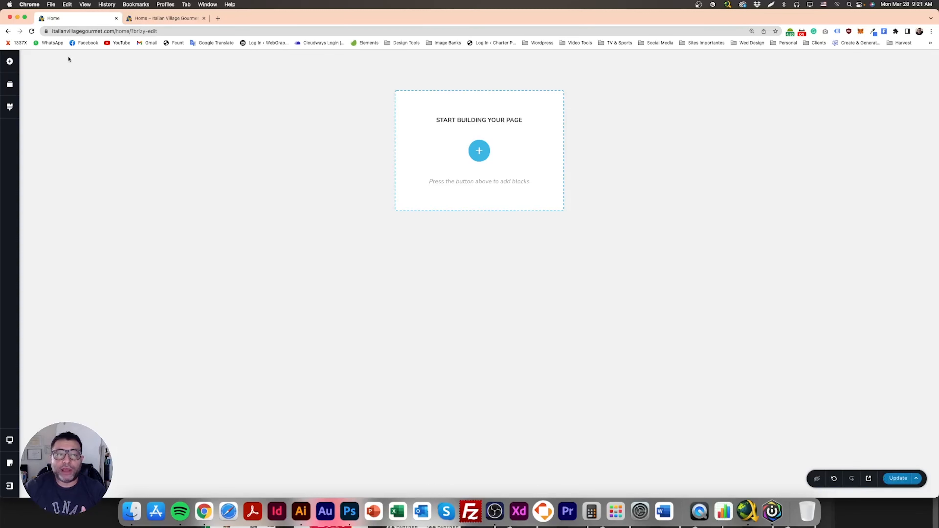
pyautogui.click(32, 31)
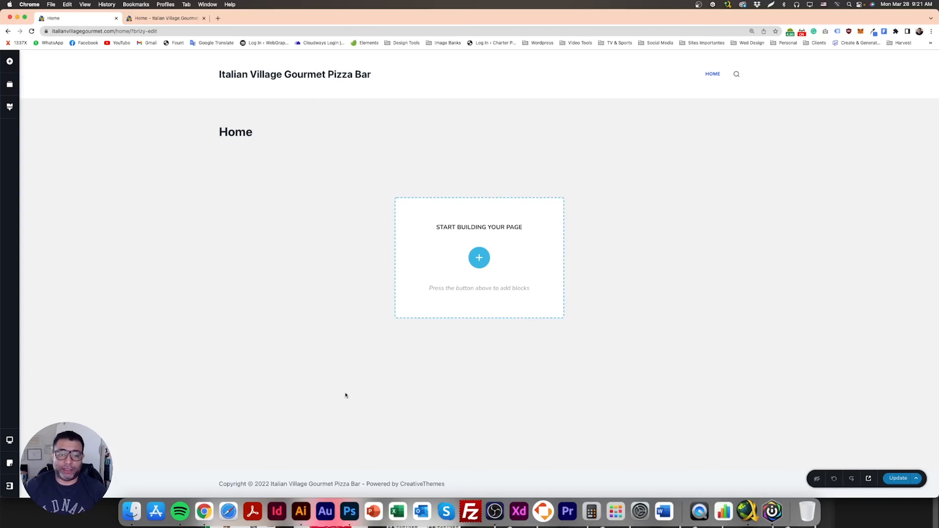
# - Inspect the theme's site title header and footer copyright text, then update the page
pyautogui.rightClick(290, 95)
pyautogui.click(188, 110)
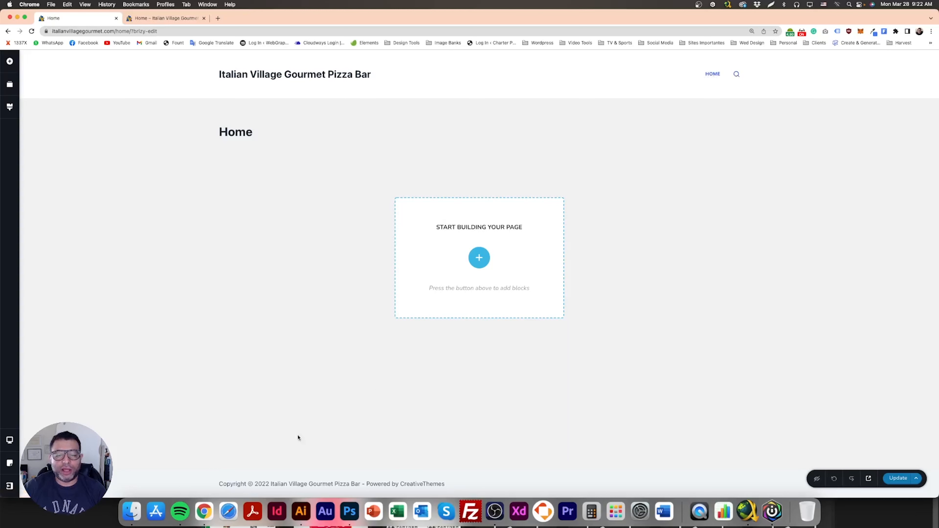
pyautogui.moveTo(220, 485); pyautogui.dragTo(448, 487)
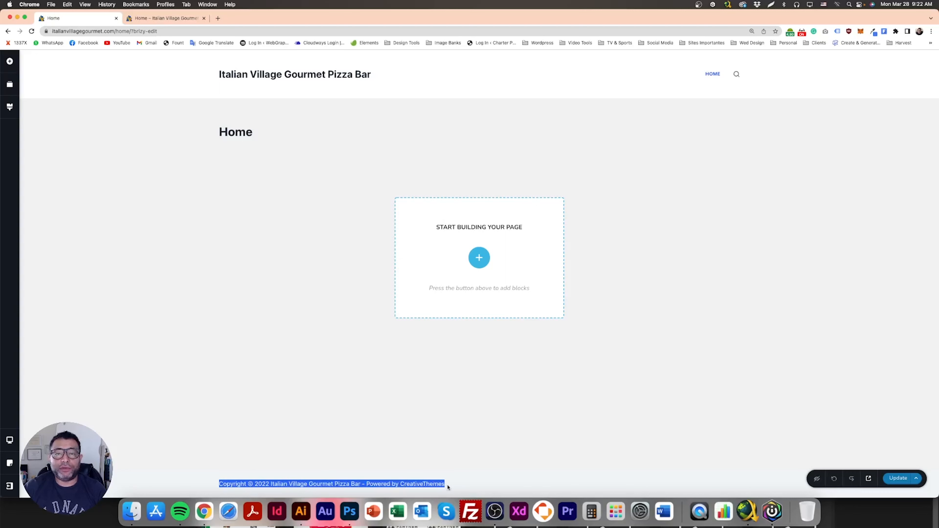
pyautogui.click(446, 439)
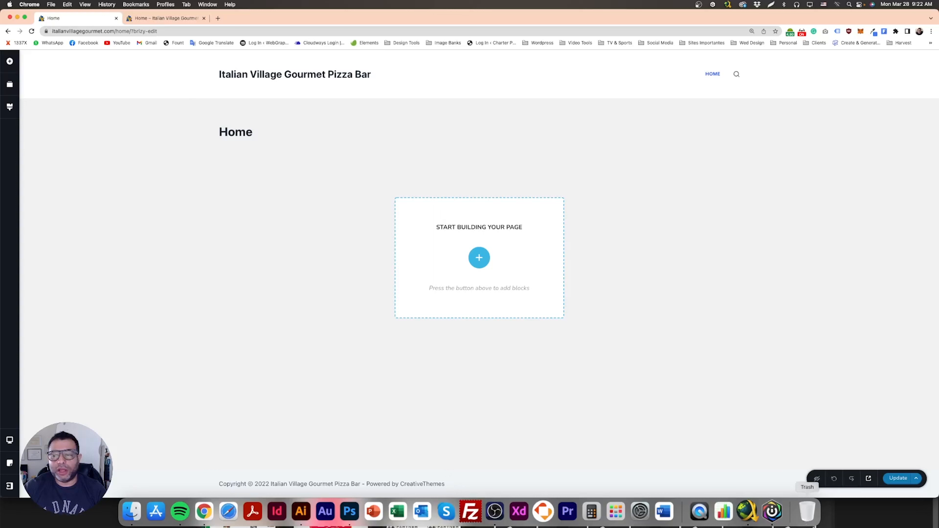
pyautogui.click(899, 478)
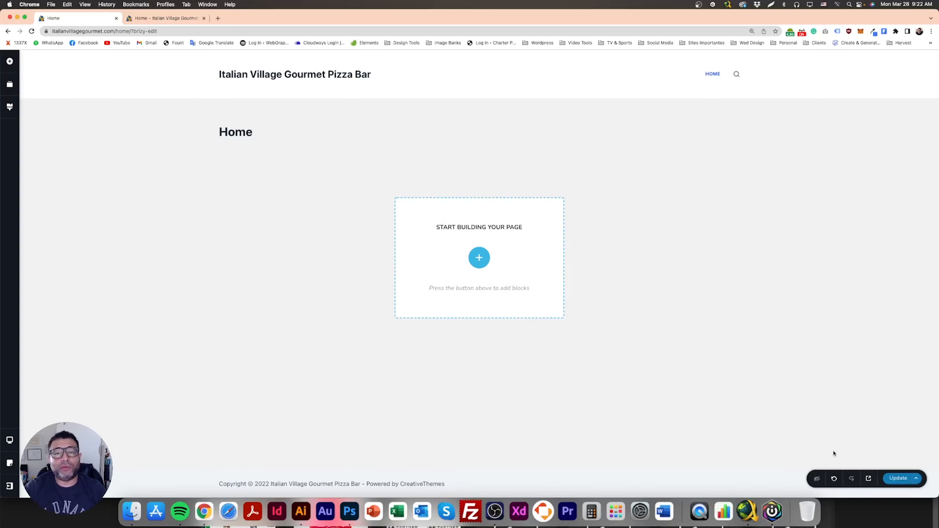
pyautogui.click(896, 481)
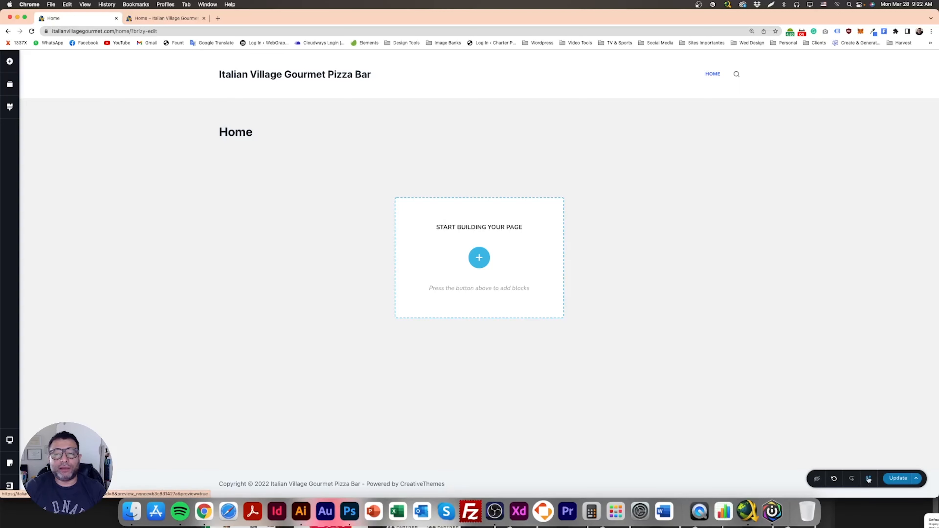
# - Preview the page and compare its page title, site title, menu and footer copyright text with the editor view
pyautogui.click(204, 18)
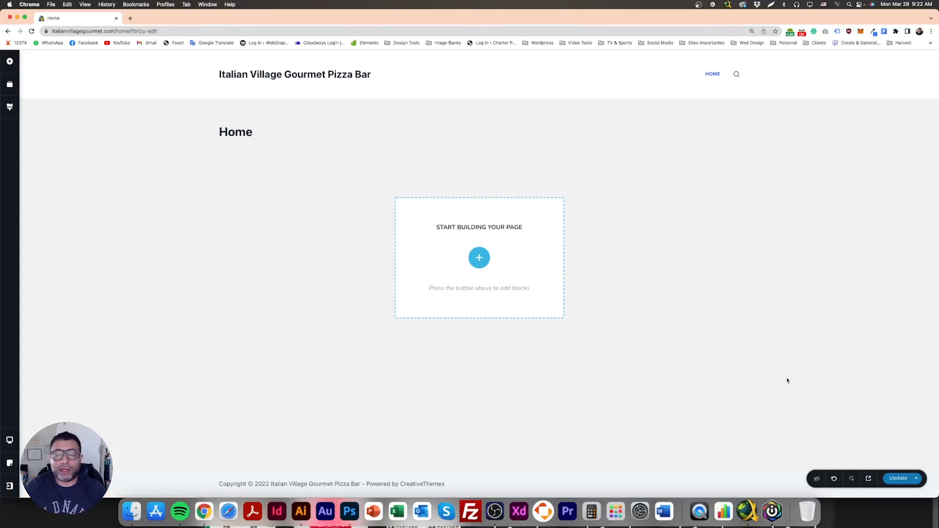
pyautogui.click(869, 480)
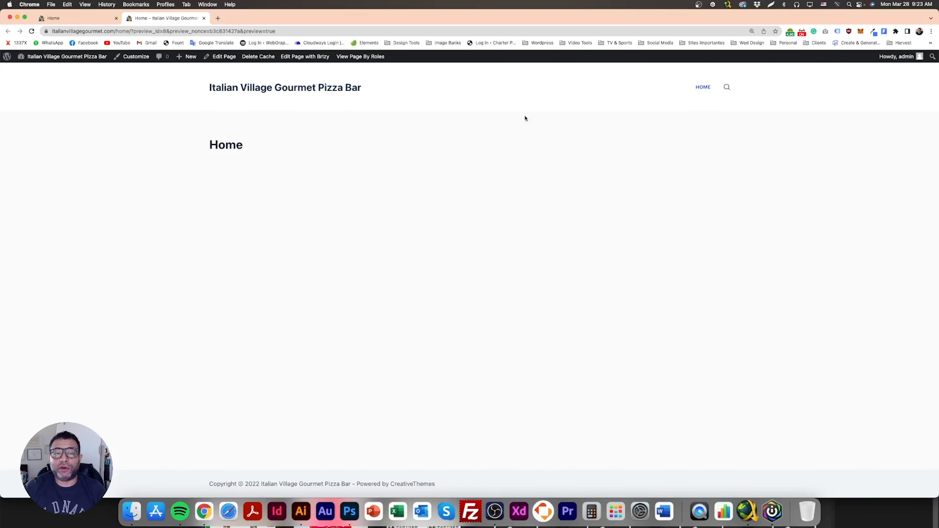
pyautogui.click(97, 19)
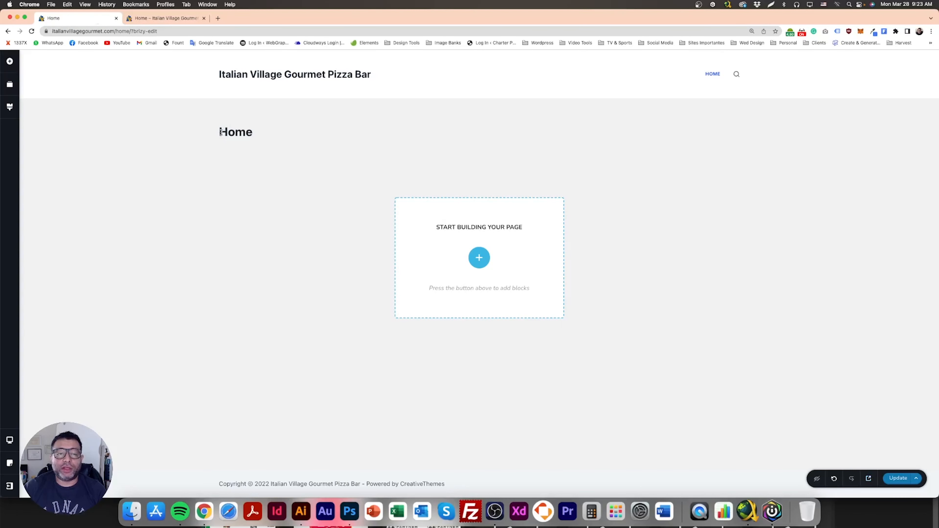
pyautogui.moveTo(220, 132); pyautogui.dragTo(265, 134)
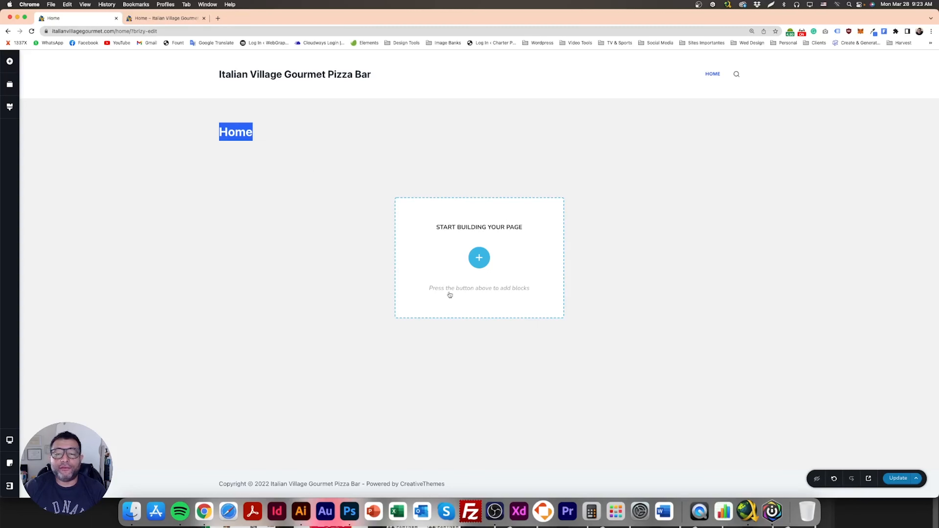
pyautogui.click(157, 18)
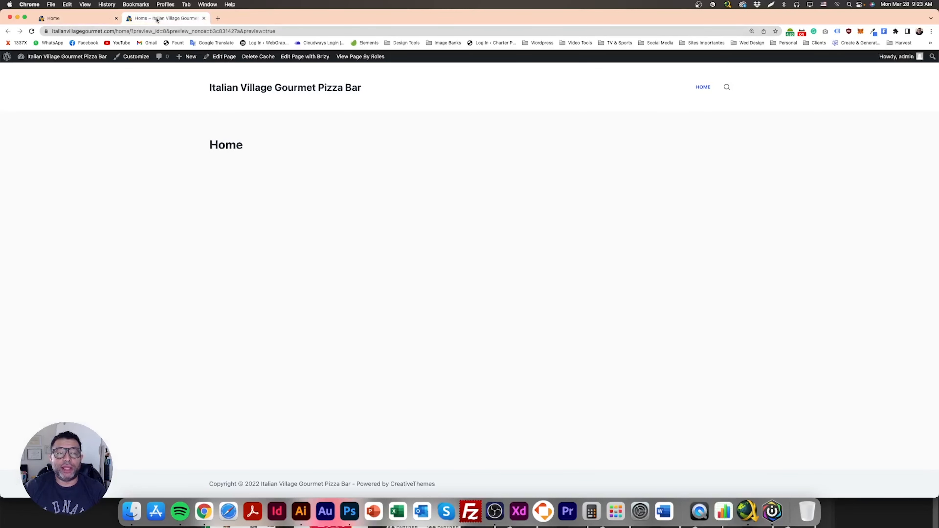
pyautogui.doubleClick(223, 141)
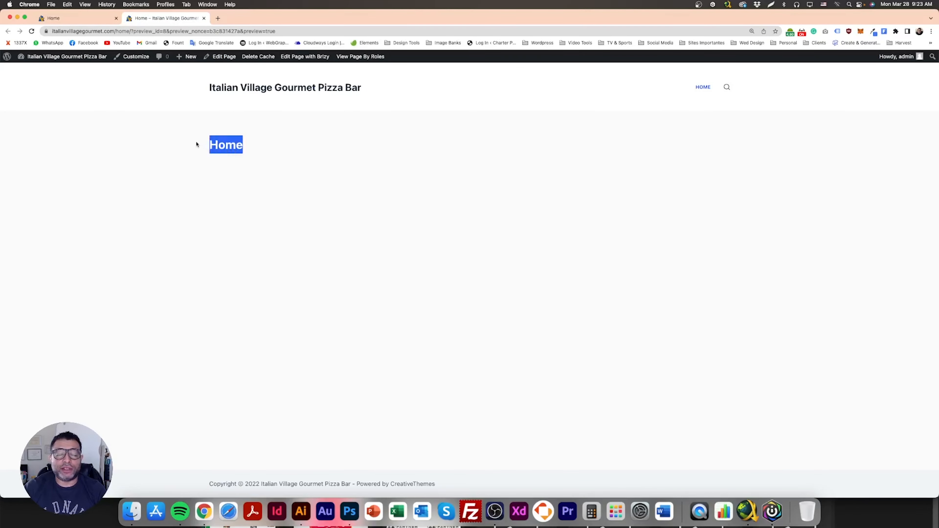
pyautogui.moveTo(209, 88); pyautogui.dragTo(408, 86)
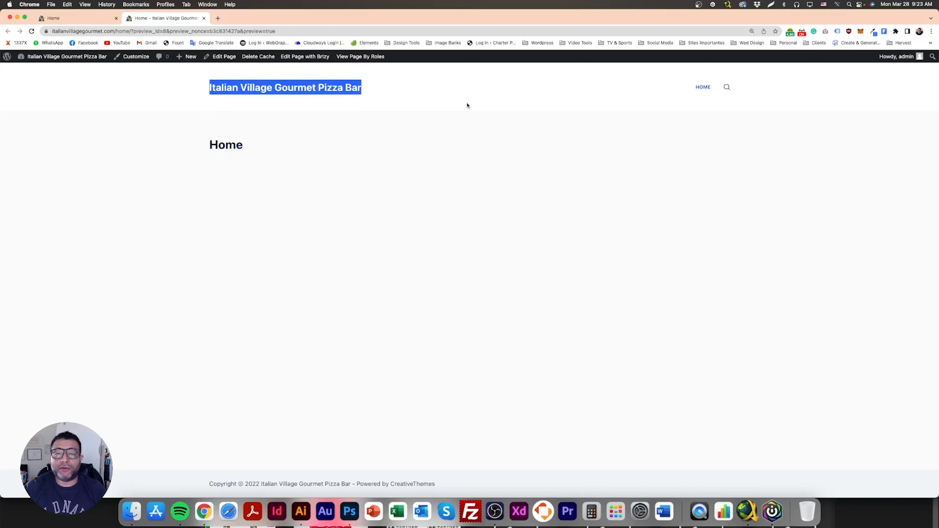
pyautogui.moveTo(686, 89); pyautogui.dragTo(713, 87)
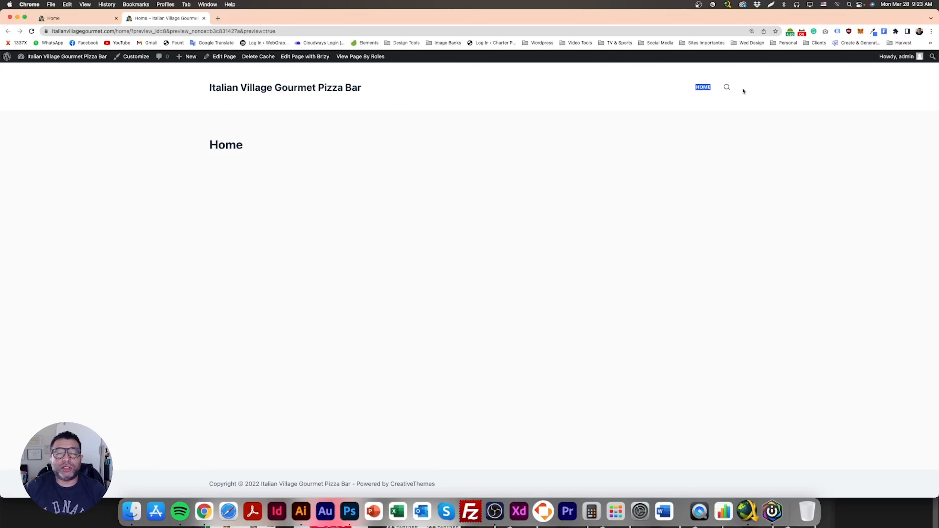
pyautogui.moveTo(455, 487); pyautogui.dragTo(208, 487)
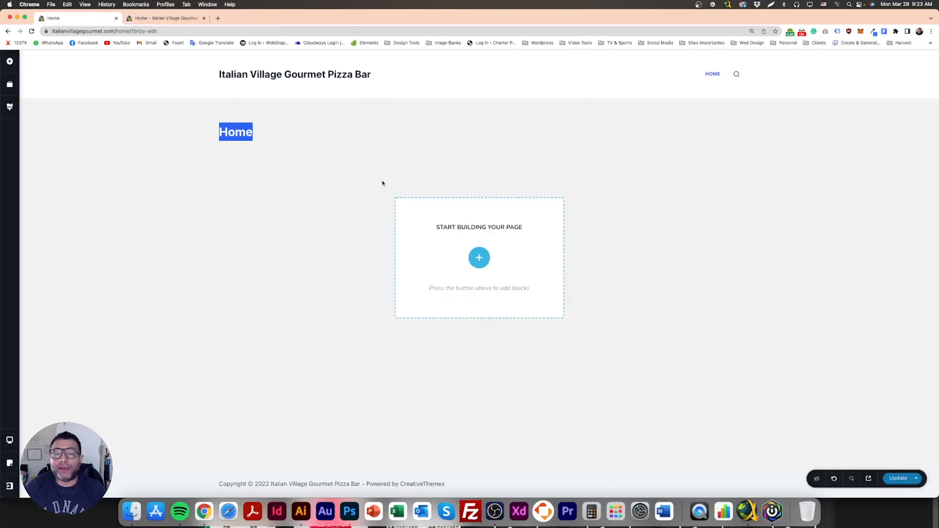
pyautogui.click(97, 21)
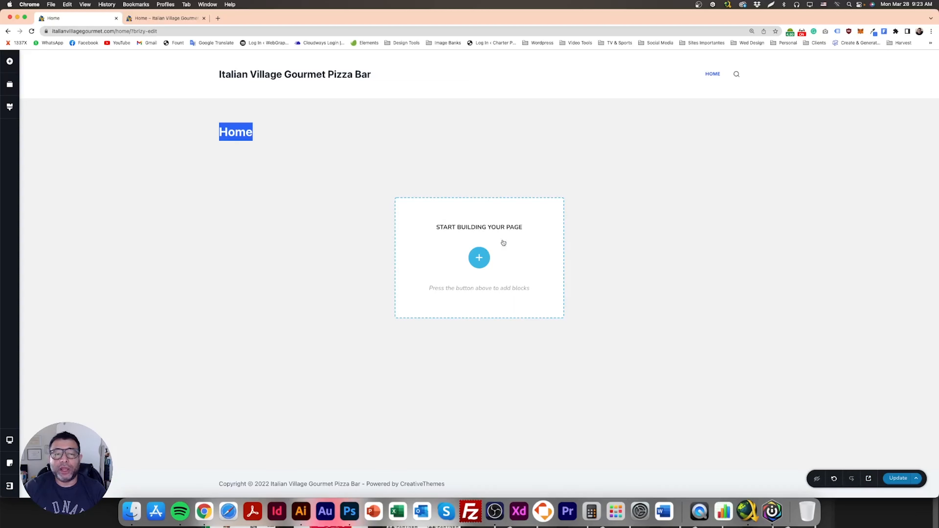
# - Add the mobile app and newsletter subscription block from the Kit #2 block library to the empty page
pyautogui.click(315, 195)
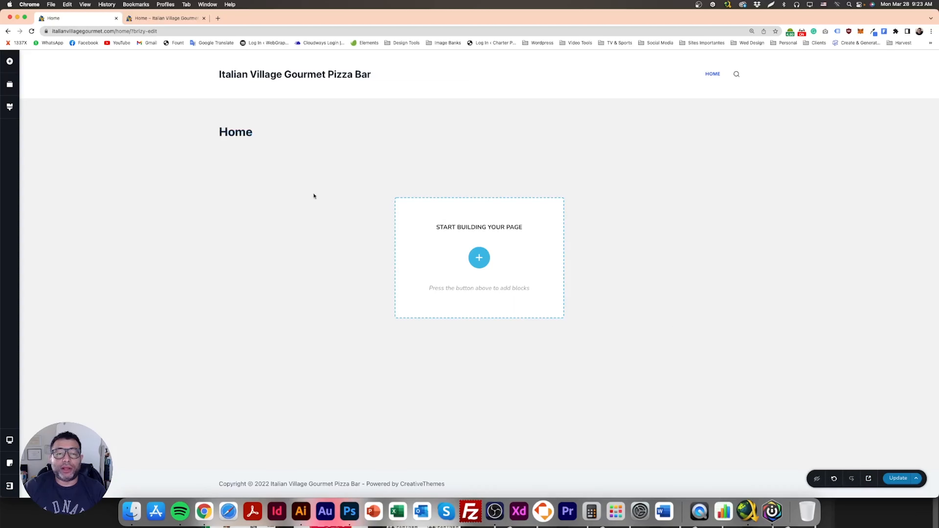
pyautogui.click(479, 258)
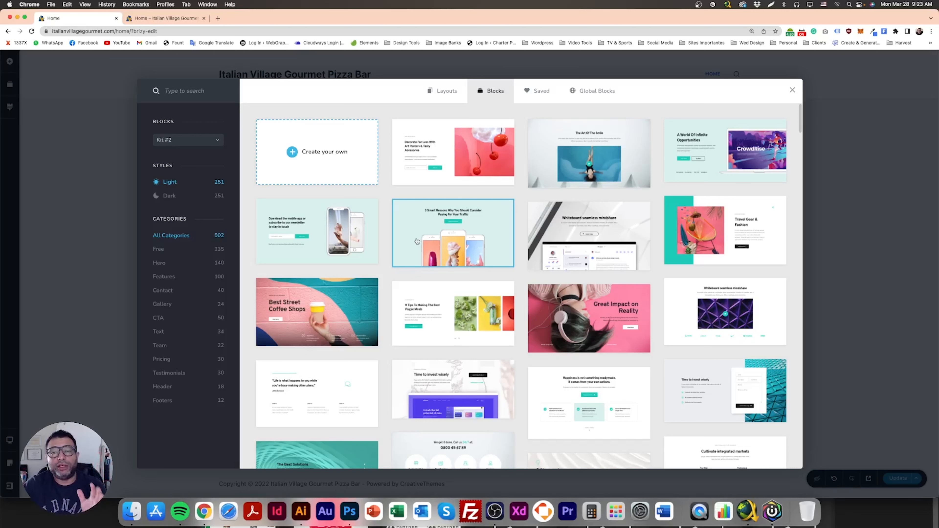
pyautogui.scroll(-1, 369, 237)
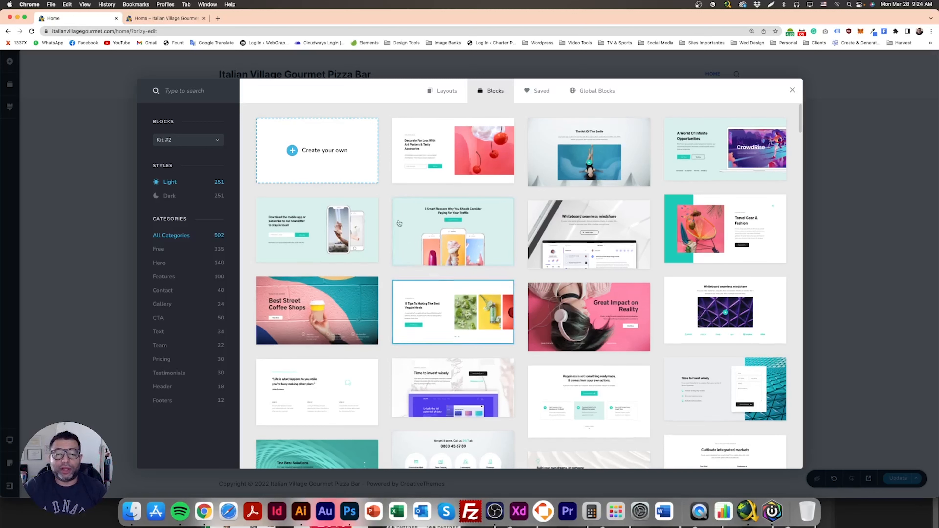
pyautogui.click(336, 232)
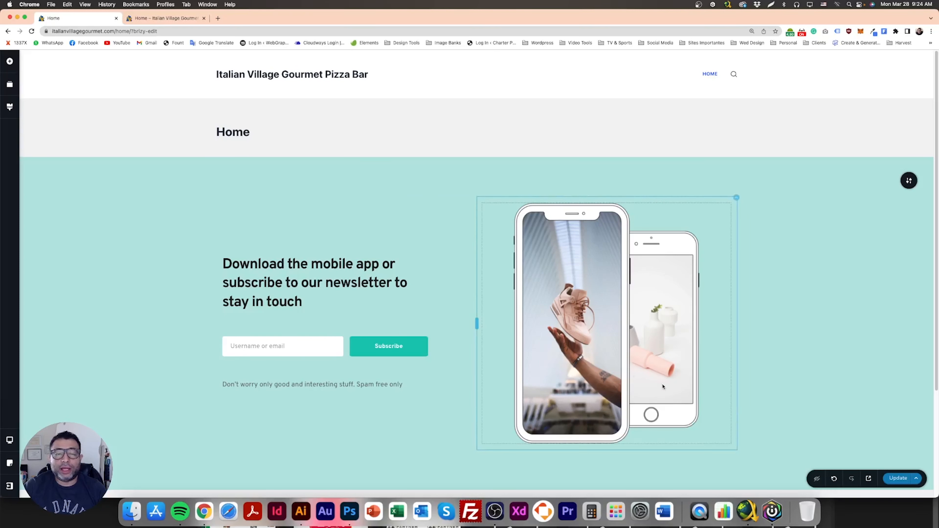
# - Preview the page with the new subscription block in a fresh tab
pyautogui.click(203, 18)
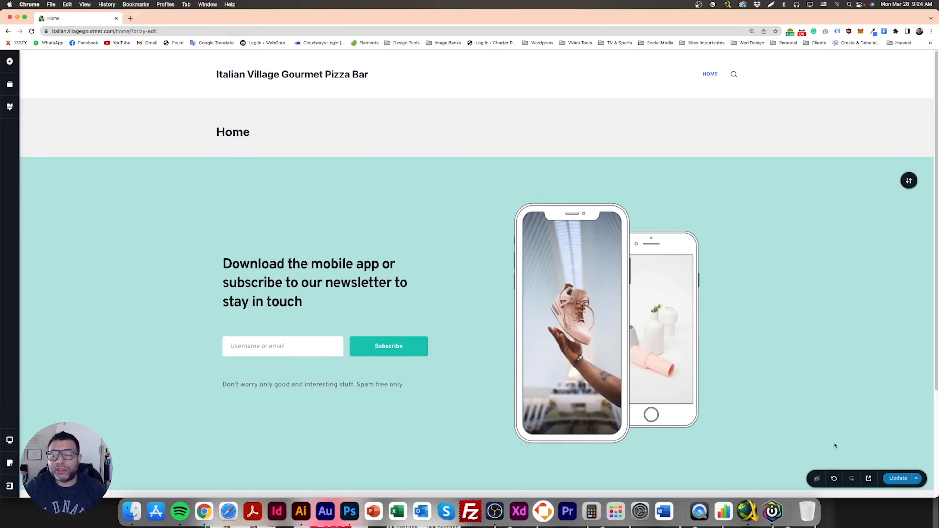
pyautogui.click(869, 480)
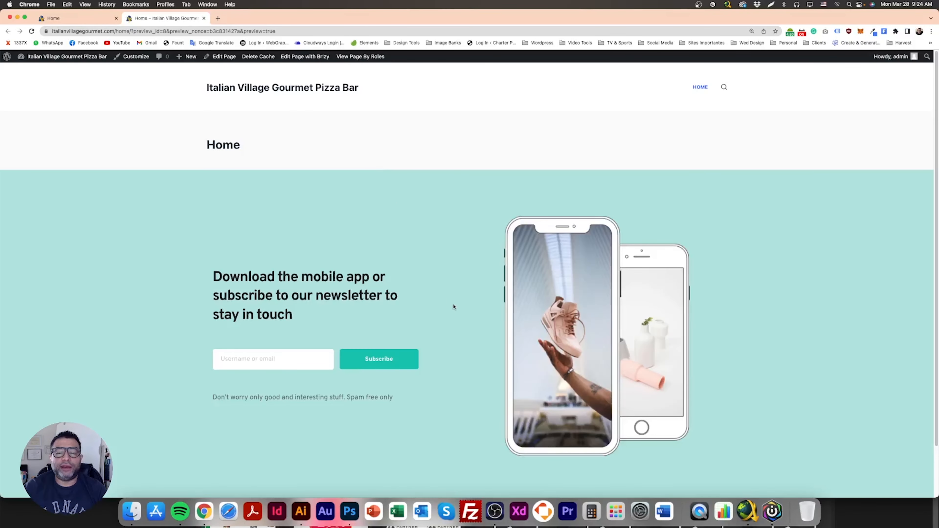
pyautogui.scroll(-2, 454, 307)
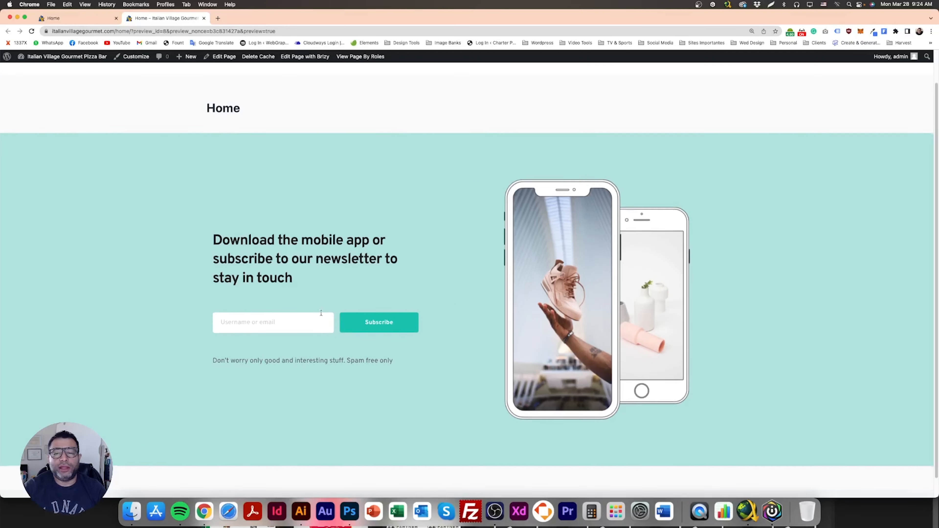
pyautogui.scroll(2, 322, 314)
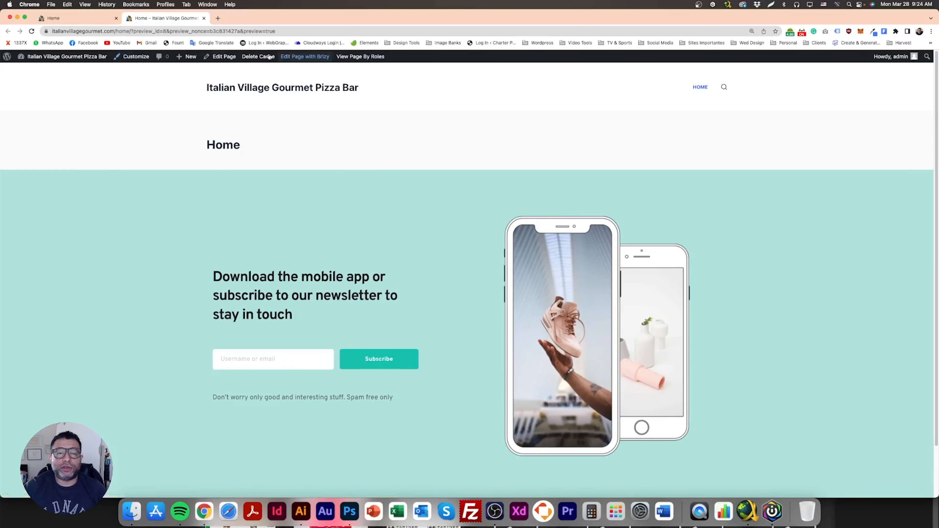
# - Open the theme Customizer's Pages settings and turn off the Page Title
pyautogui.click(136, 57)
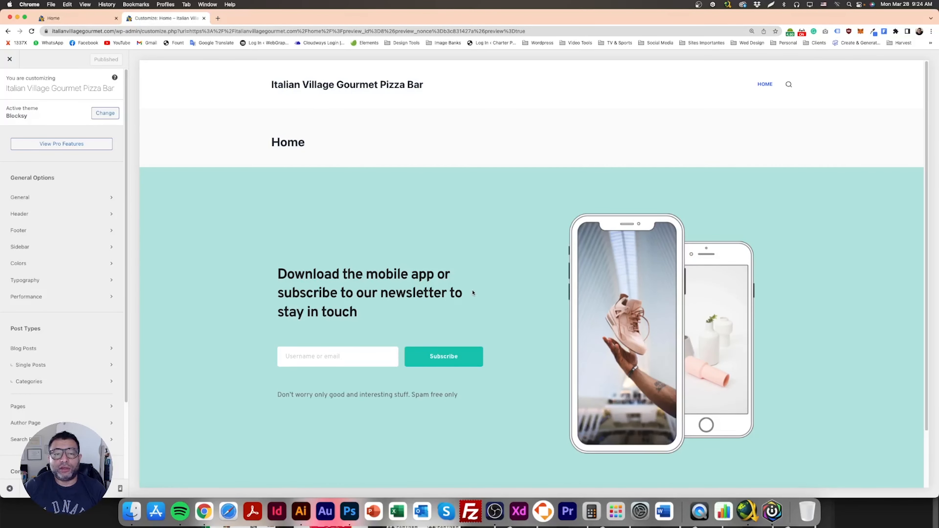
pyautogui.scroll(-1, 473, 293)
pyautogui.scroll(1, 274, 125)
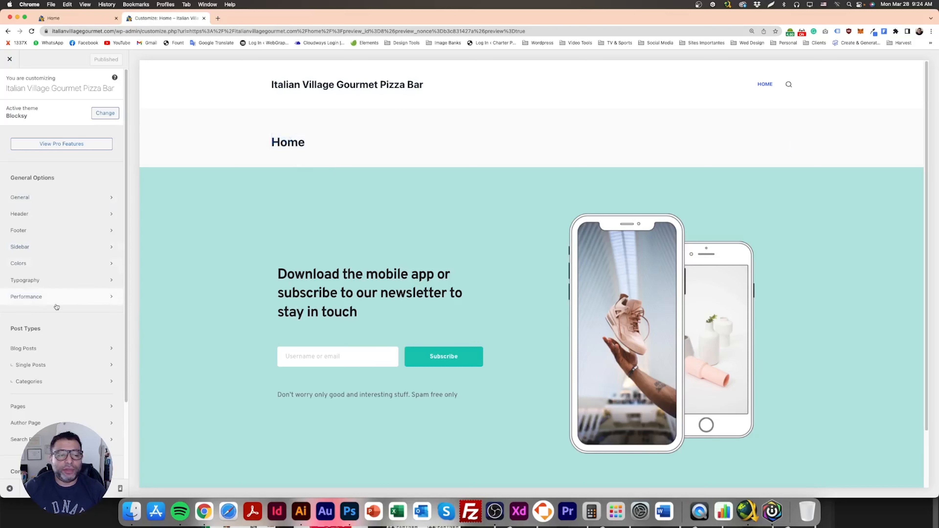
pyautogui.scroll(-3, 56, 307)
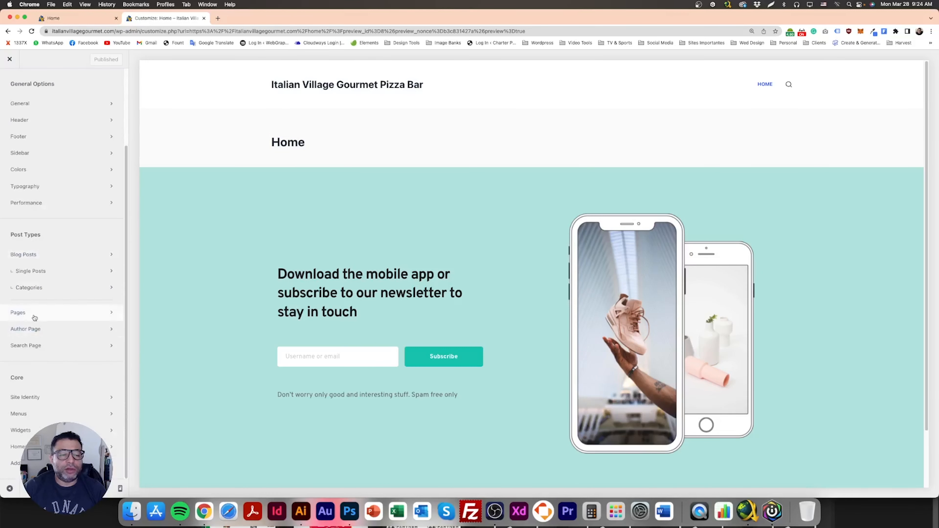
pyautogui.click(33, 315)
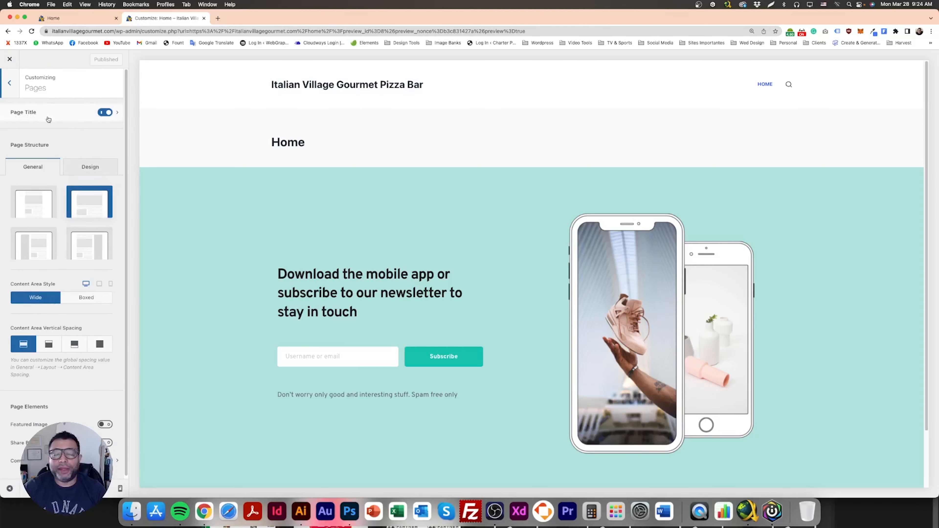
pyautogui.click(106, 113)
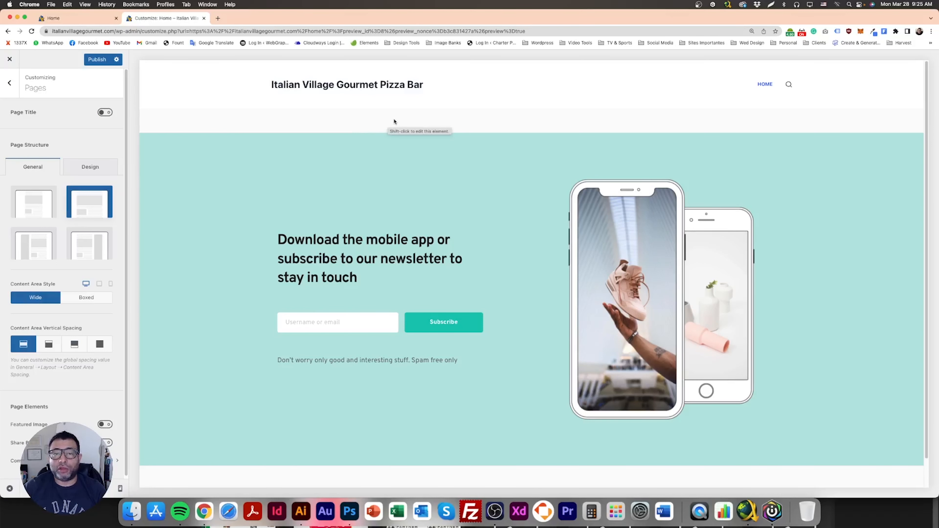
# - Set the content area vertical spacing for pages to Disabled and publish the Customizer changes
pyautogui.scroll(-2, 387, 357)
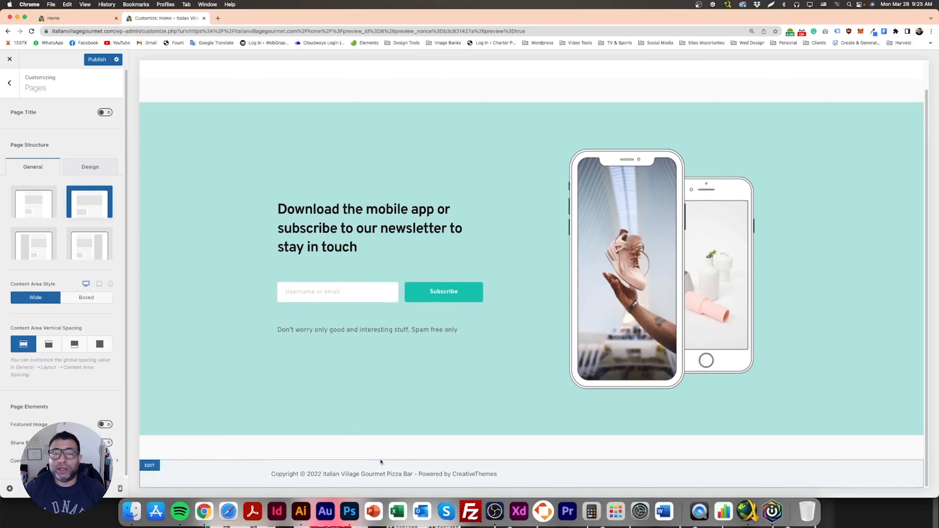
pyautogui.scroll(2, 244, 296)
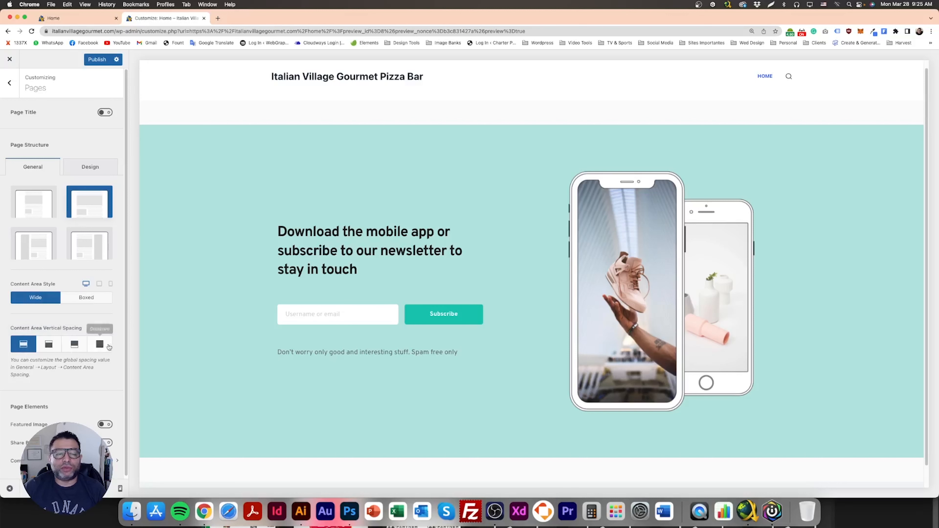
pyautogui.click(100, 345)
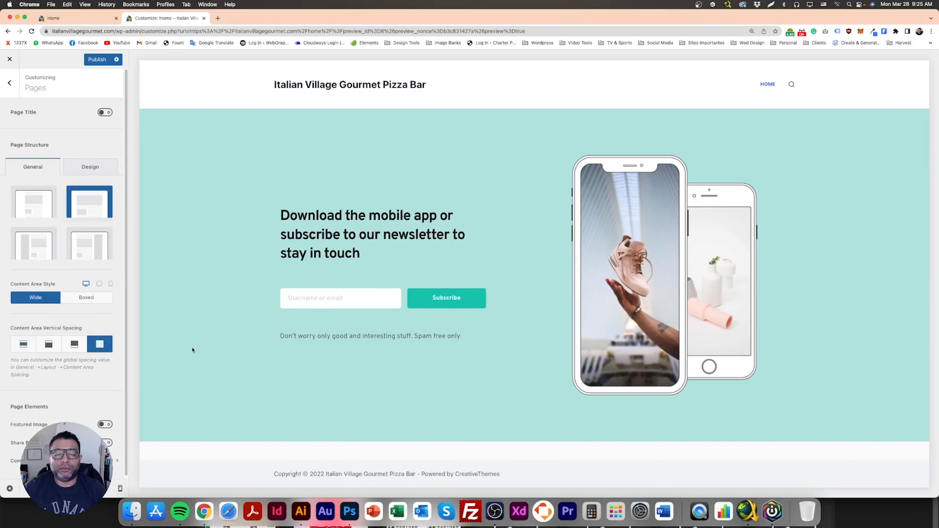
pyautogui.click(100, 60)
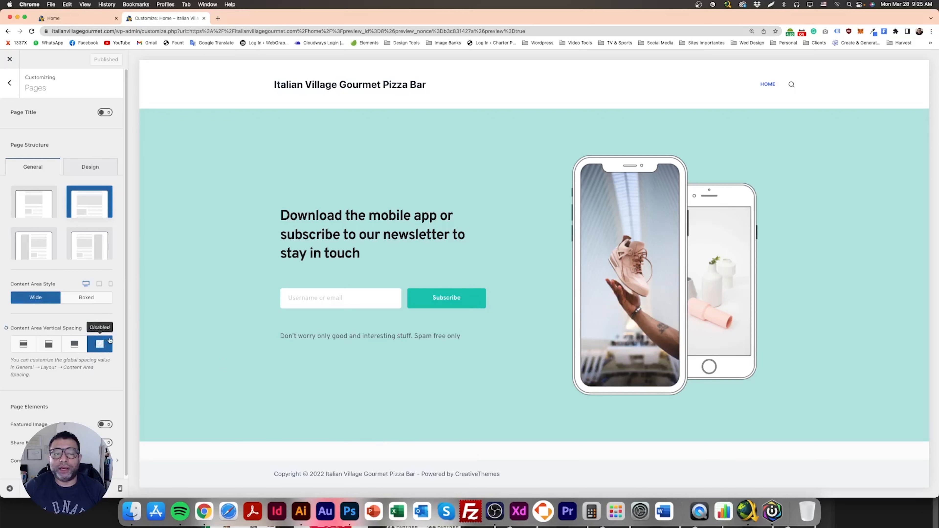
pyautogui.scroll(-1, 120, 472)
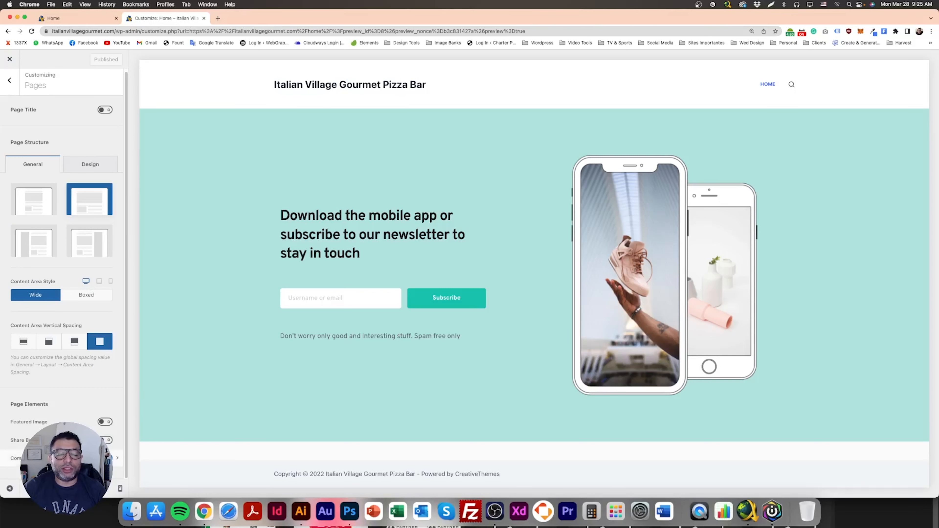
pyautogui.click(105, 458)
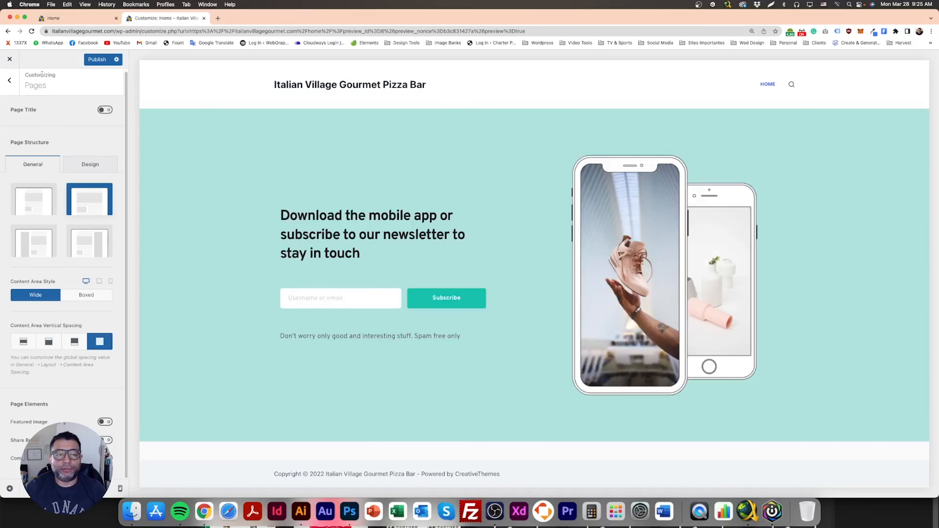
pyautogui.click(94, 60)
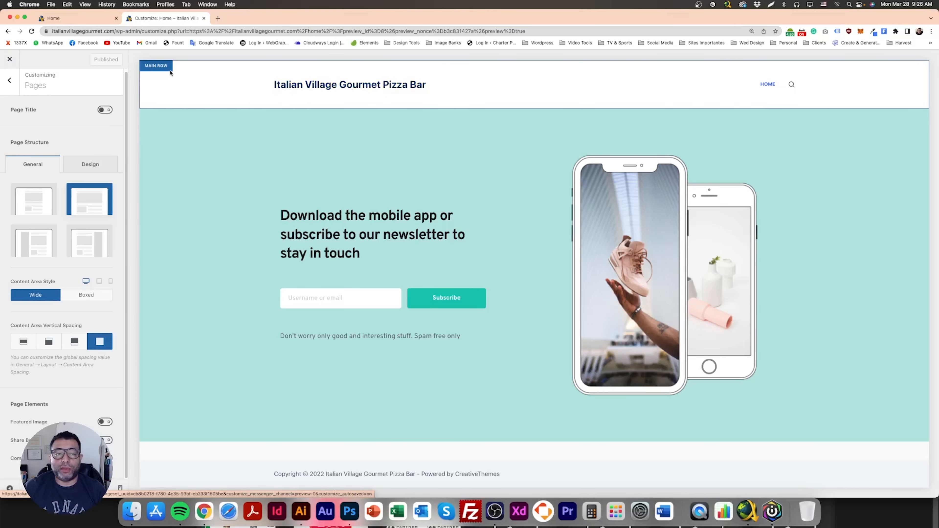
# - Open the header's main row, move Menu 1 into the centre column and remove the Search element
pyautogui.click(160, 67)
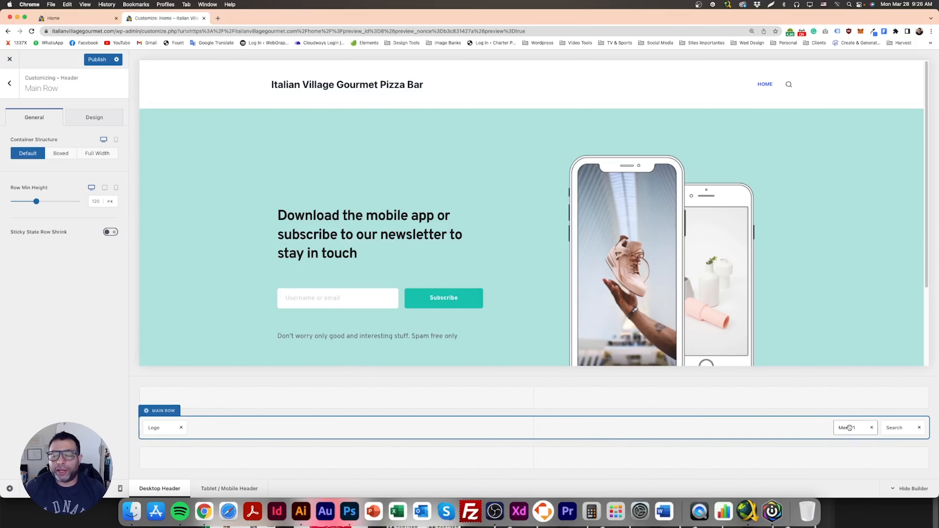
pyautogui.moveTo(849, 428); pyautogui.dragTo(527, 427)
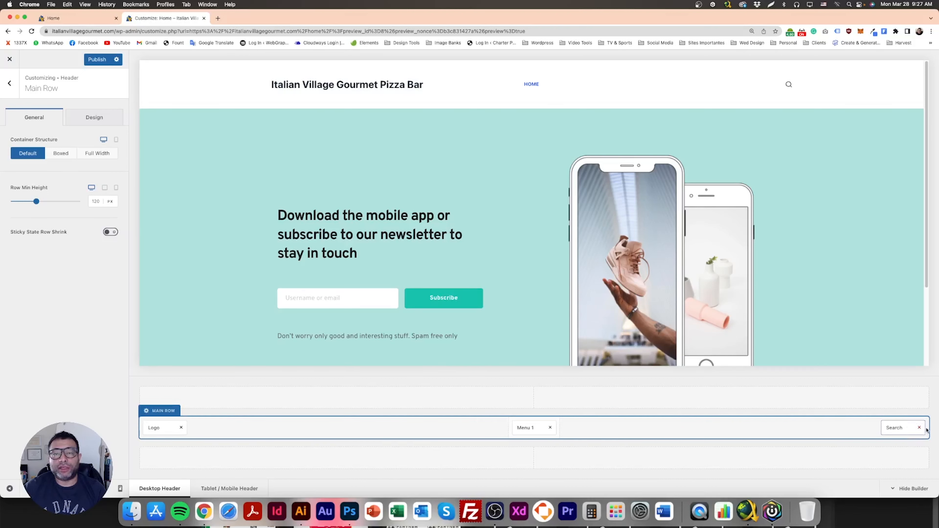
pyautogui.click(919, 428)
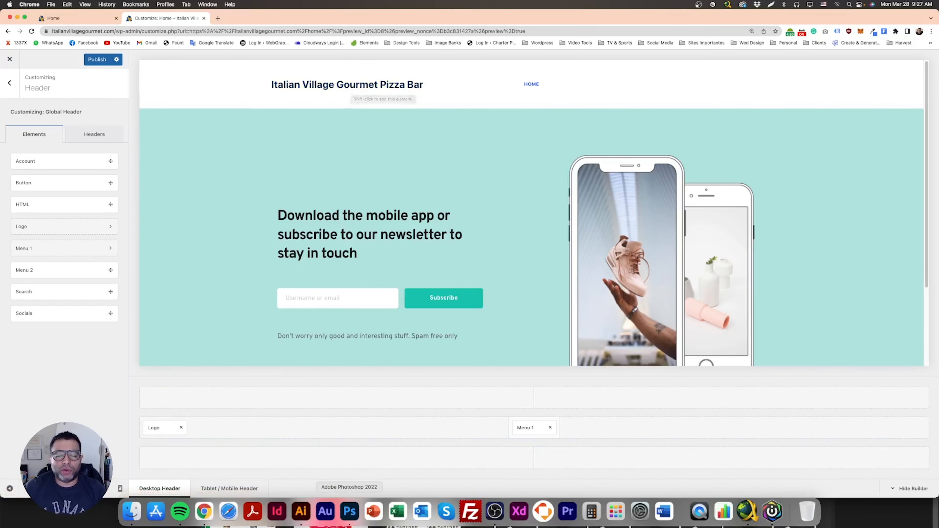
# - Switch to Photoshop and examine the header and hero area of the Framework Design mockup
pyautogui.click(350, 512)
pyautogui.scroll(10, 398, 277)
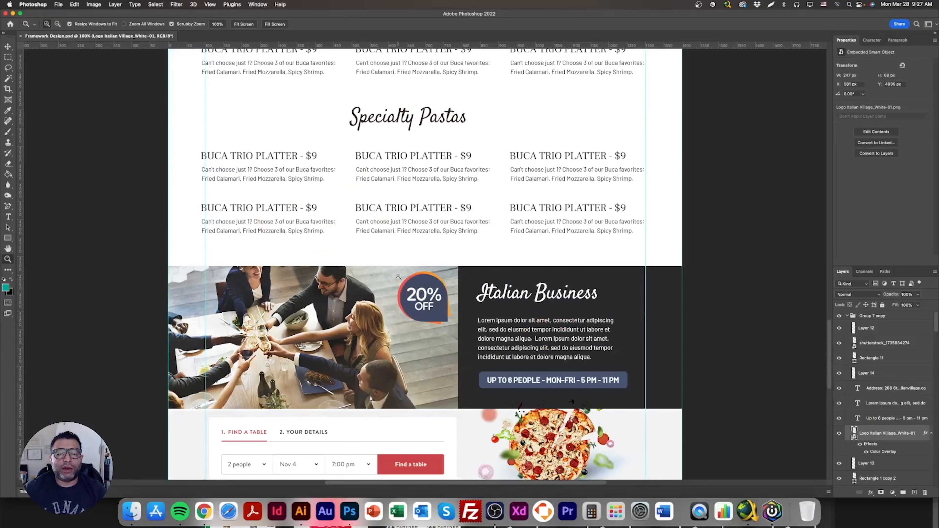
pyautogui.scroll(20, 398, 276)
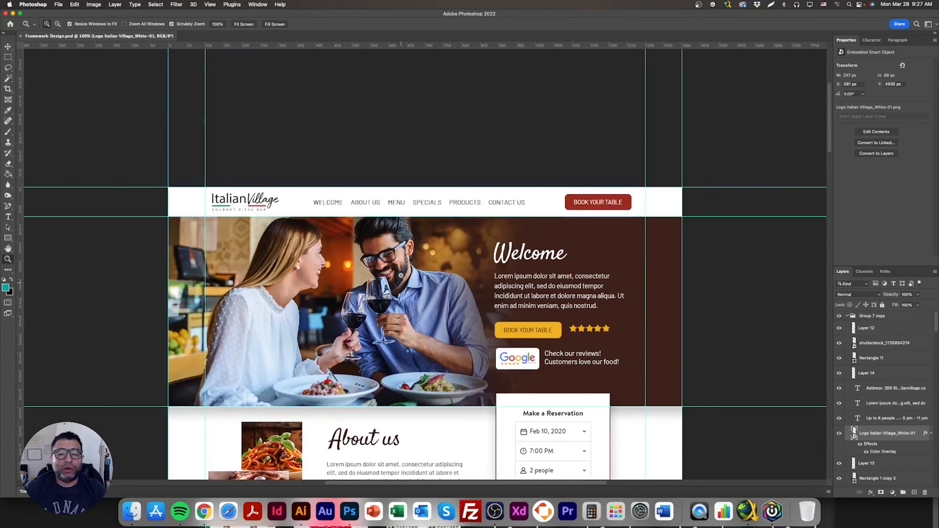
pyautogui.click(8, 46)
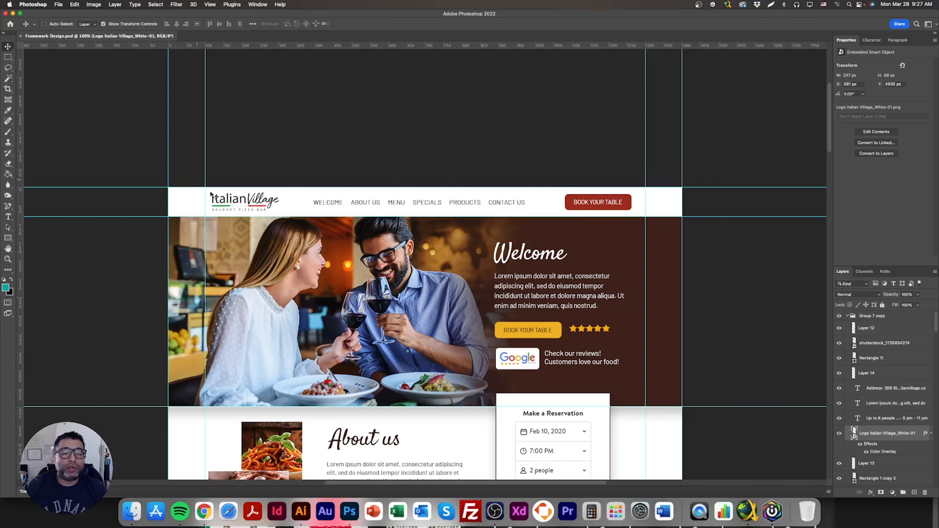
# - Marquee-select the logo area in the mockup and create a new 211 × 80 px document at 150 ppi from it
pyautogui.click(8, 58)
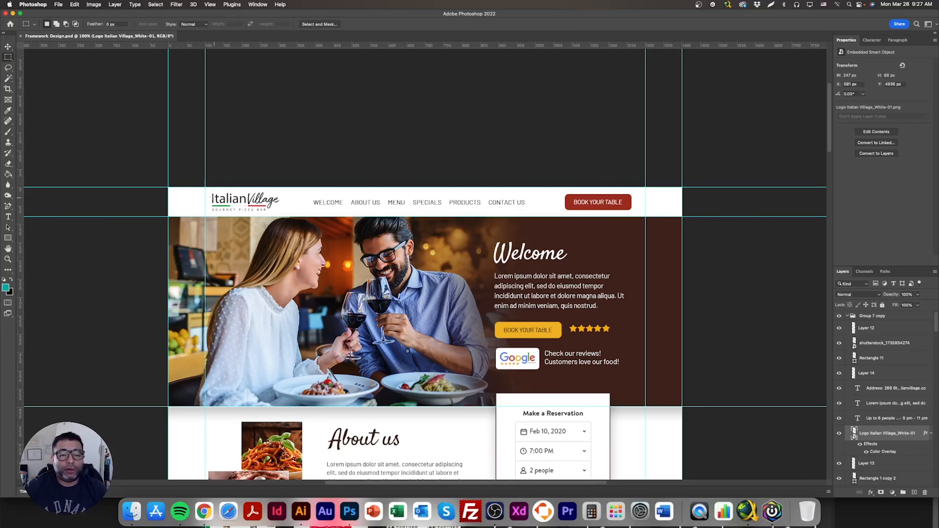
pyautogui.moveTo(204, 186); pyautogui.dragTo(282, 216)
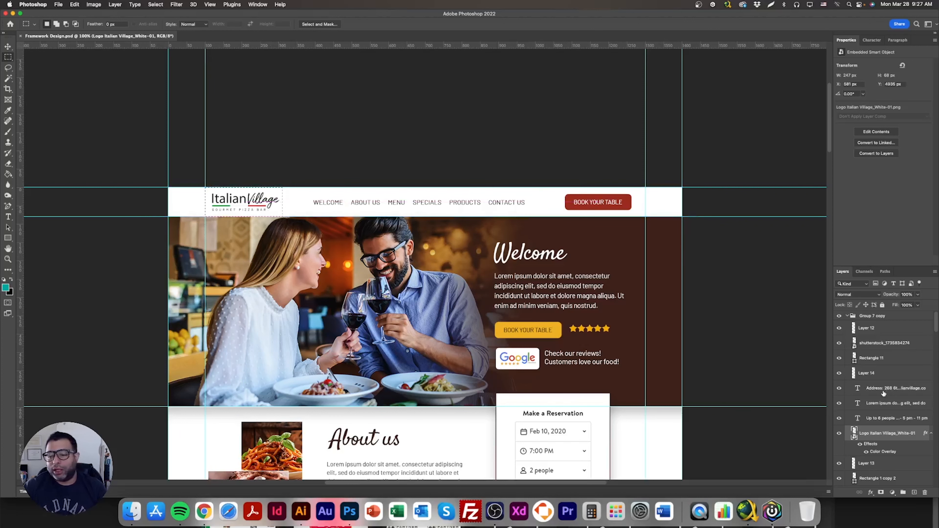
pyautogui.scroll(-10, 887, 407)
pyautogui.scroll(-8, 875, 469)
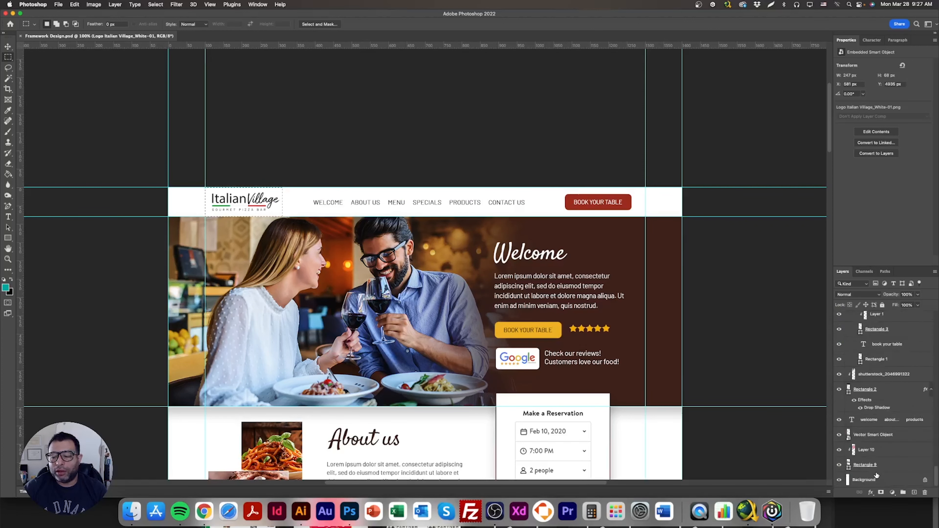
pyautogui.click(877, 480)
pyautogui.click(272, 215)
pyautogui.click(7, 47)
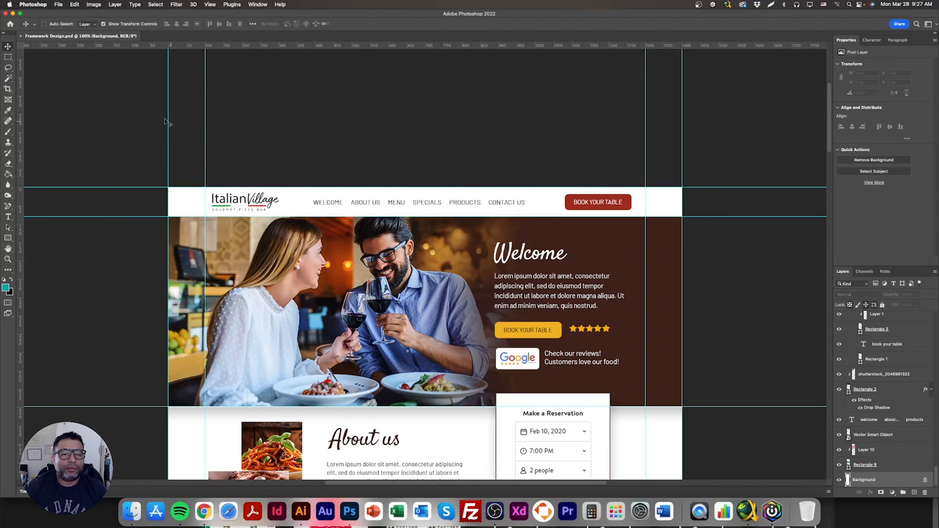
pyautogui.click(58, 5)
pyautogui.click(61, 14)
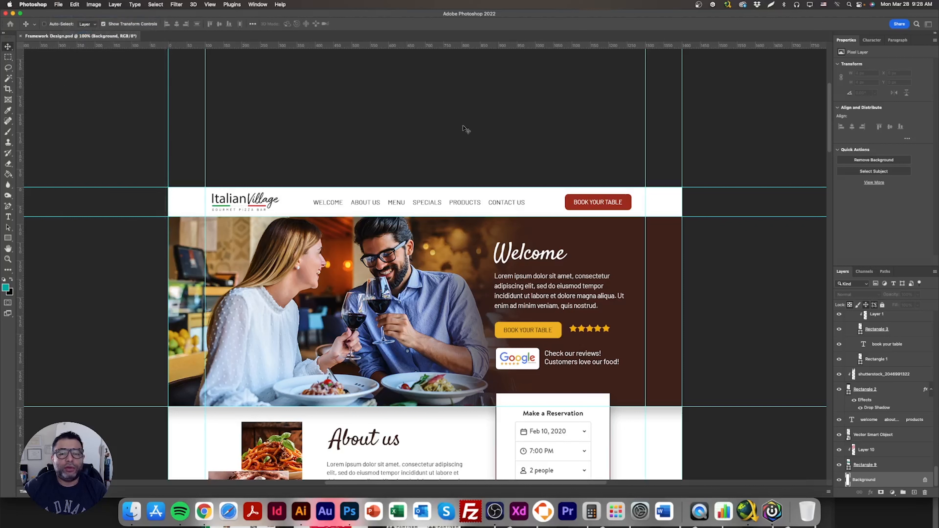
pyautogui.moveTo(538, 125); pyautogui.dragTo(575, 111)
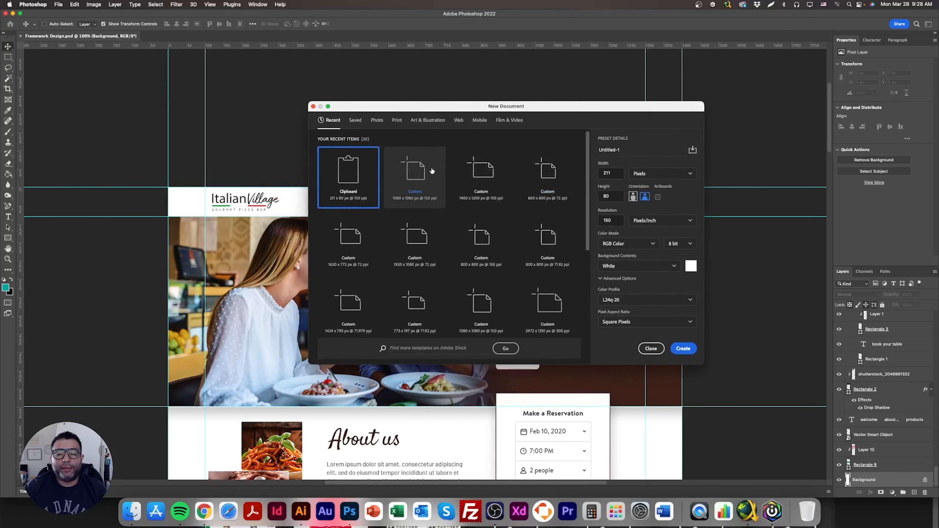
pyautogui.moveTo(615, 176); pyautogui.dragTo(598, 173)
pyautogui.click(616, 196)
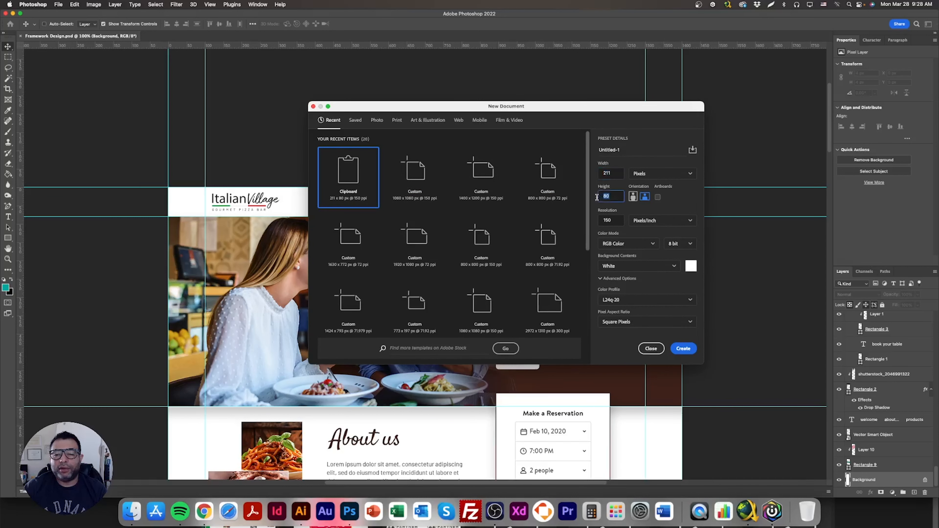
pyautogui.click(683, 348)
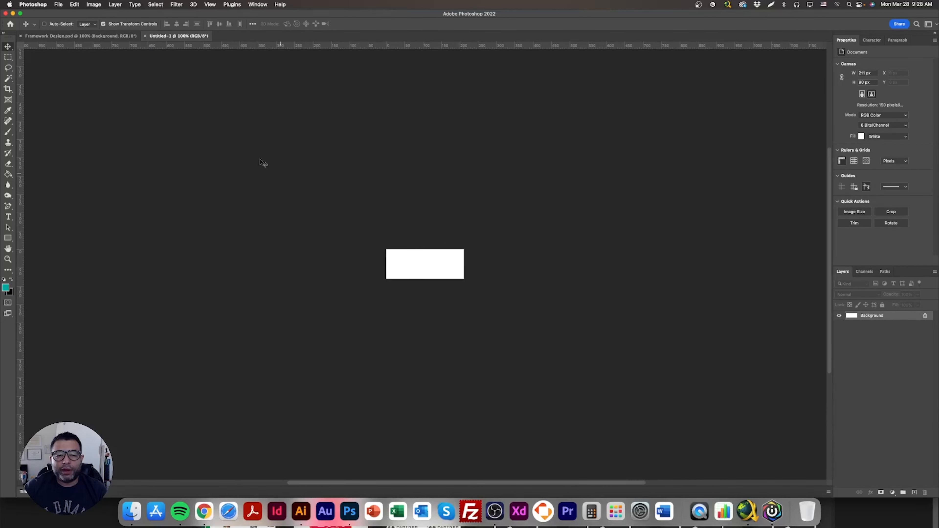
# - Drag the logo's vector smart object from the Framework Design mockup into the new document
pyautogui.click(126, 36)
pyautogui.scroll(5, 46, 138)
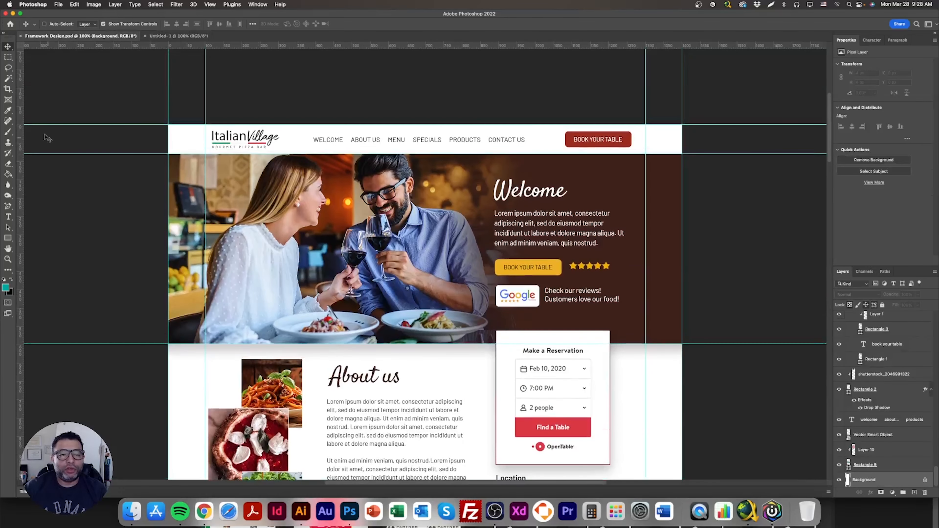
pyautogui.click(8, 56)
pyautogui.moveTo(206, 125); pyautogui.dragTo(284, 153)
pyautogui.hotkey('ctrl', 'd')
pyautogui.press('v')
pyautogui.moveTo(235, 142); pyautogui.dragTo(198, 37)
pyautogui.moveTo(416, 264); pyautogui.dragTo(418, 264)
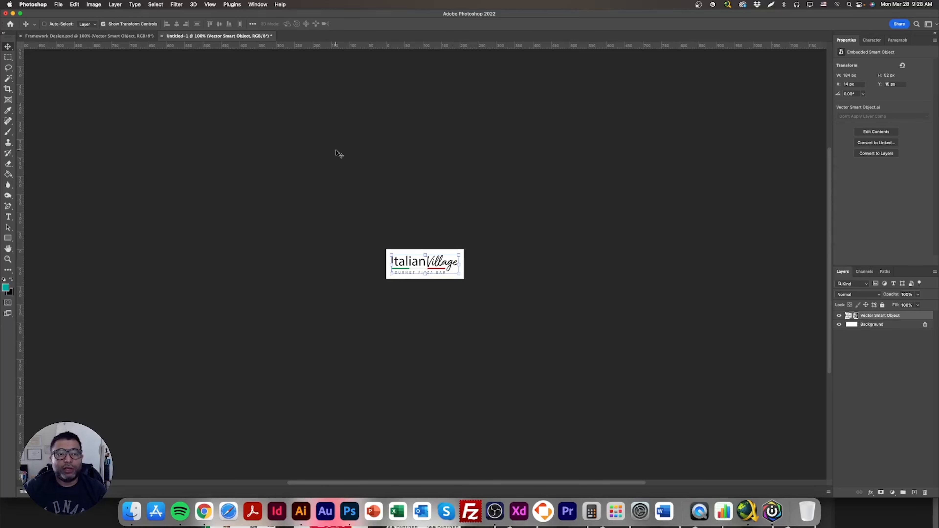
# - Resize the new document's image to 1200 px wide
pyautogui.click(99, 5)
pyautogui.click(111, 62)
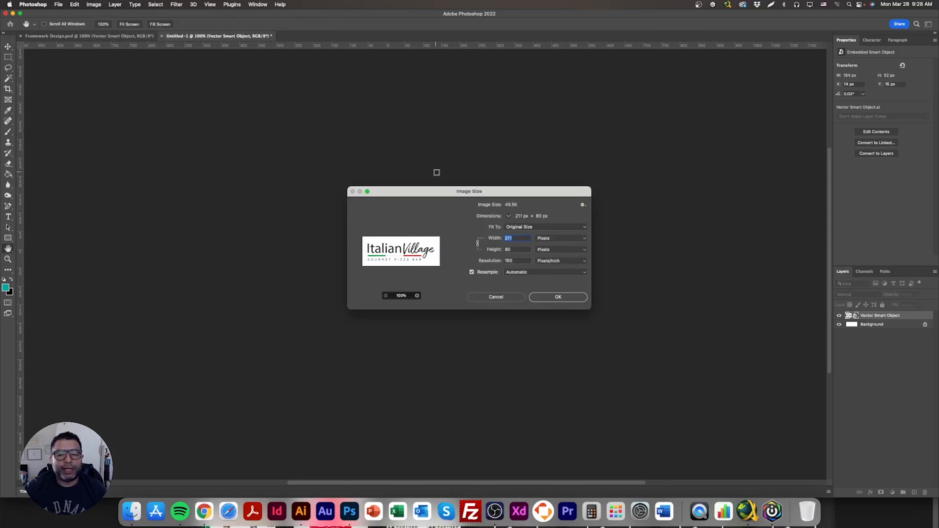
pyautogui.write('1200')
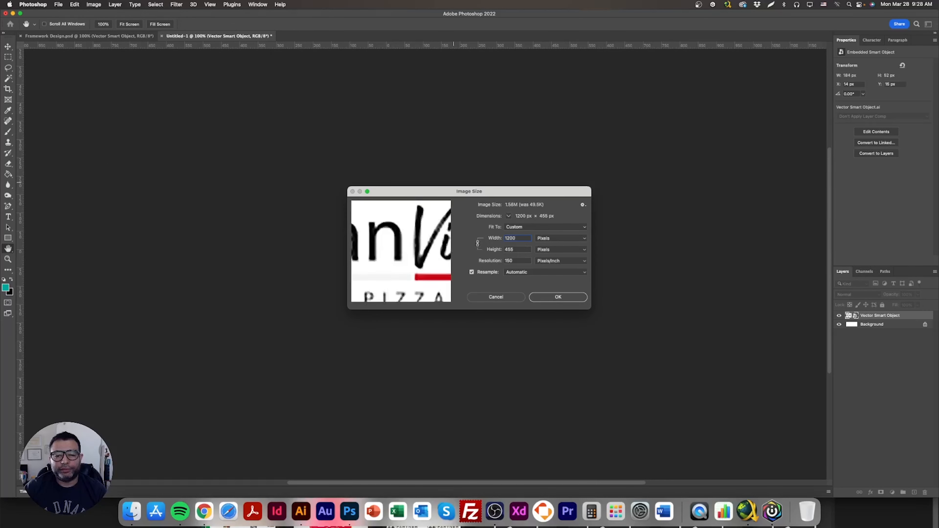
pyautogui.press('Return')
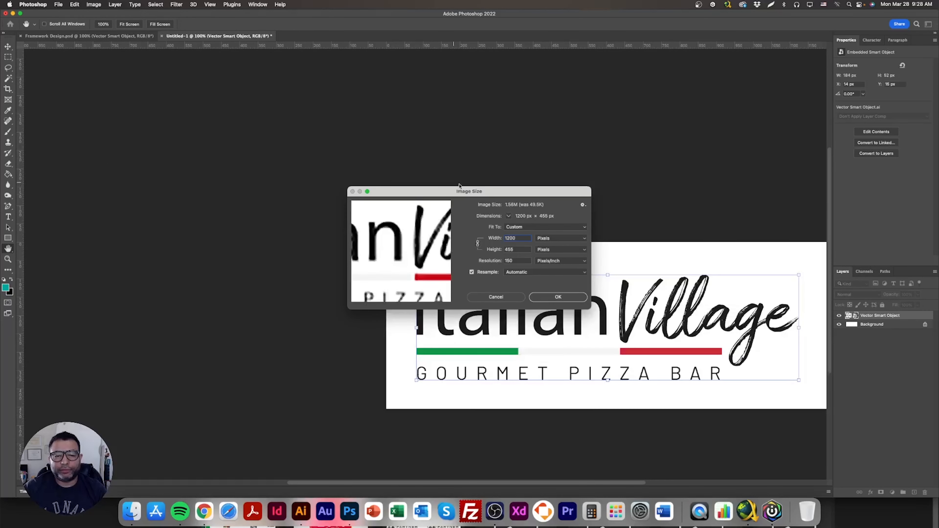
# - Move the logo up toward the canvas's top-left corner
pyautogui.doubleClick(8, 249)
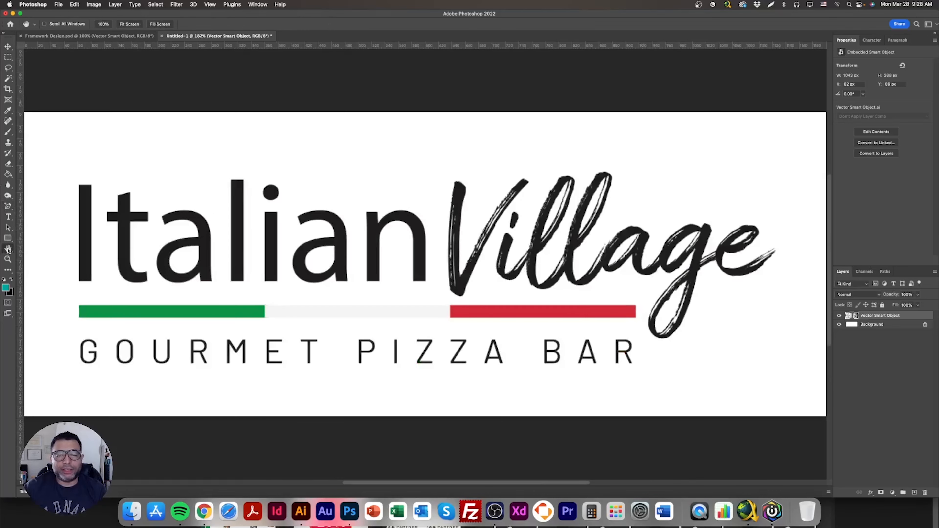
pyautogui.press('super+1')
pyautogui.press('v')
pyautogui.moveTo(276, 251); pyautogui.dragTo(248, 214)
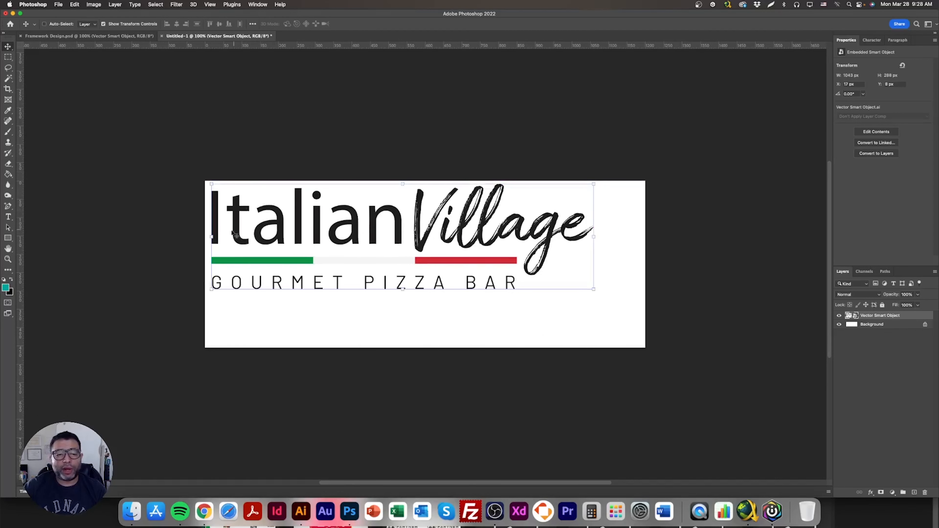
# - Crop the canvas around the logo, trimming the empty bottom and right edges
pyautogui.click(8, 88)
pyautogui.moveTo(424, 348); pyautogui.dragTo(428, 321)
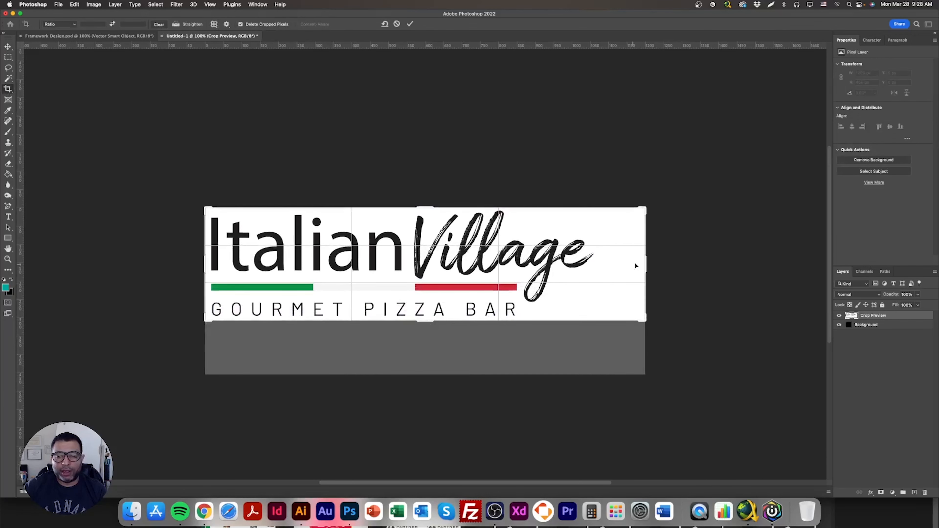
pyautogui.moveTo(644, 263); pyautogui.dragTo(621, 264)
pyautogui.press('Return')
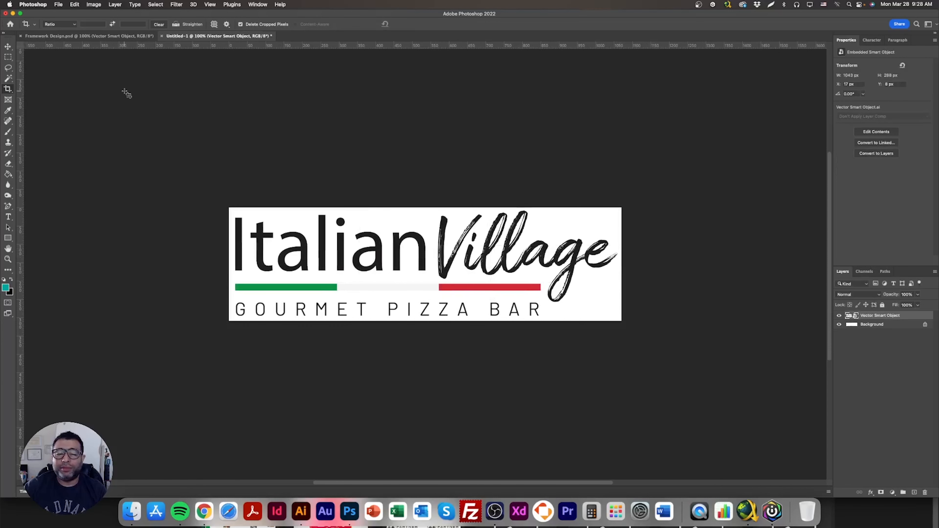
# - Delete the white Background layer so the logo sits on transparency
pyautogui.click(8, 46)
pyautogui.click(880, 324)
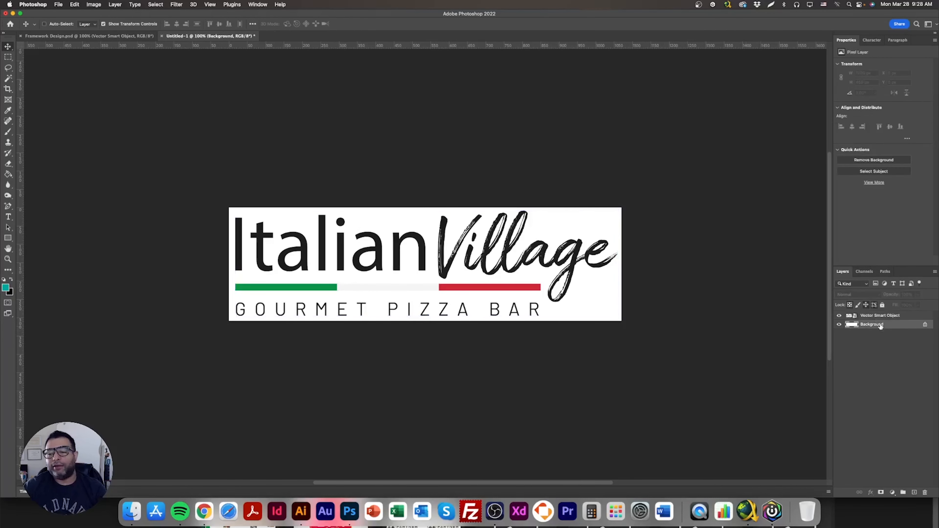
pyautogui.press('Delete')
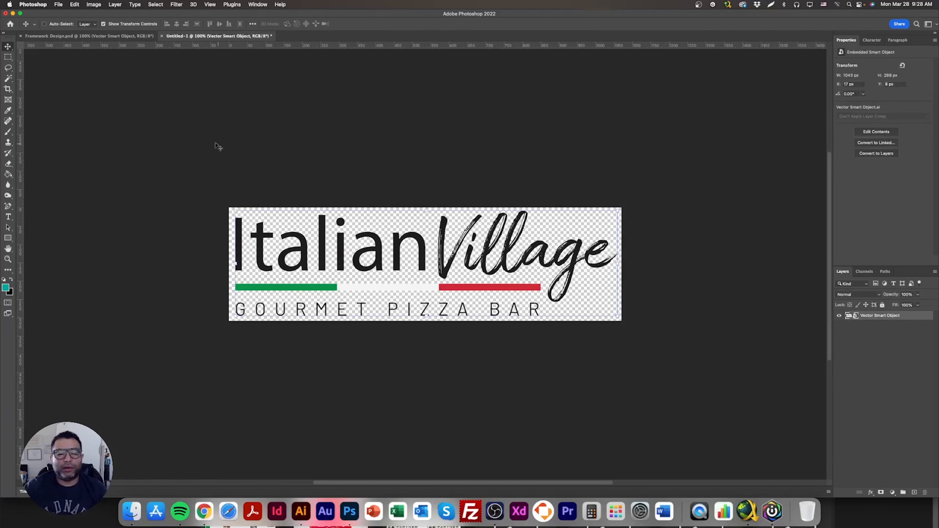
# - Nudge the logo a few pixels to the left
pyautogui.click(103, 24)
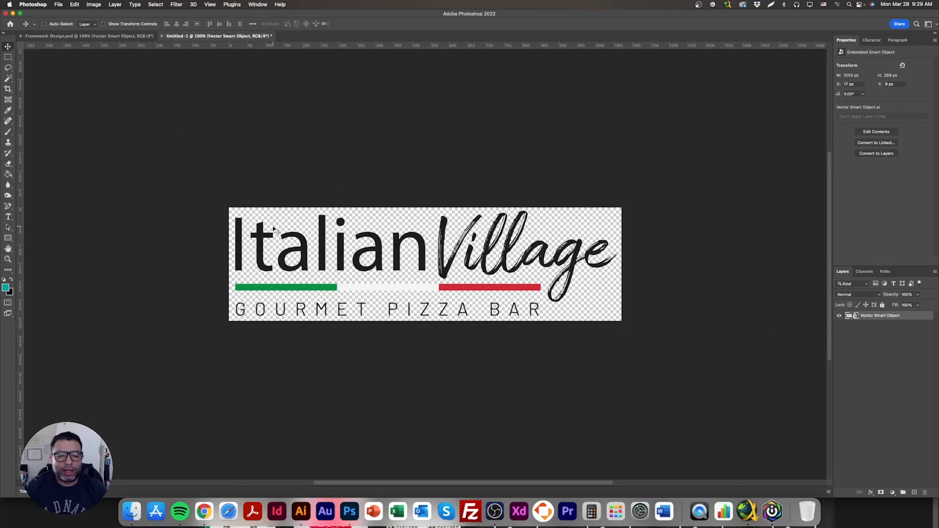
pyautogui.press('Left')
pyautogui.press('Left')
pyautogui.press('Left')
pyautogui.press('Left')
pyautogui.press('Left')
pyautogui.press('Left')
pyautogui.press('Left')
pyautogui.press('Left')
pyautogui.press('Left')
pyautogui.press('Left')
pyautogui.press('Left')
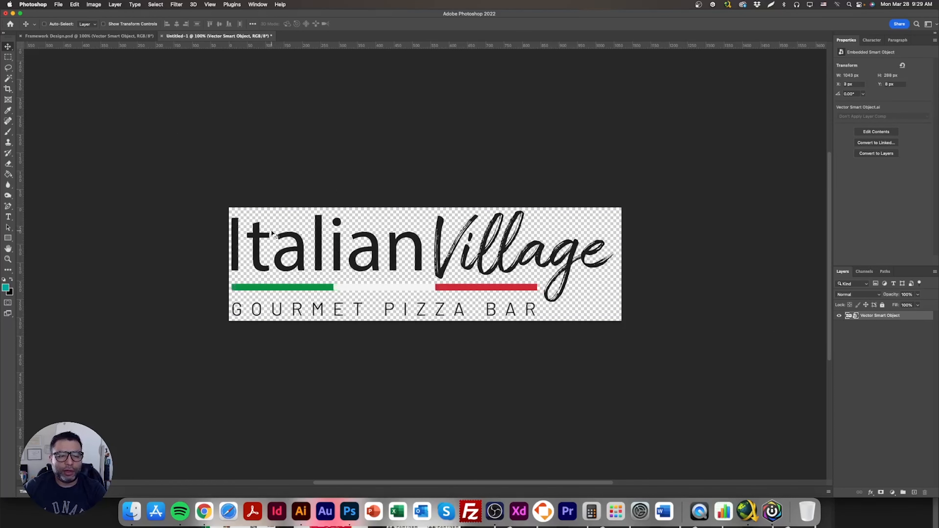
pyautogui.press('Left')
# - Crop the canvas's right edge slightly closer to the logo
pyautogui.click(8, 89)
pyautogui.moveTo(621, 259); pyautogui.dragTo(617, 268)
pyautogui.press('Return')
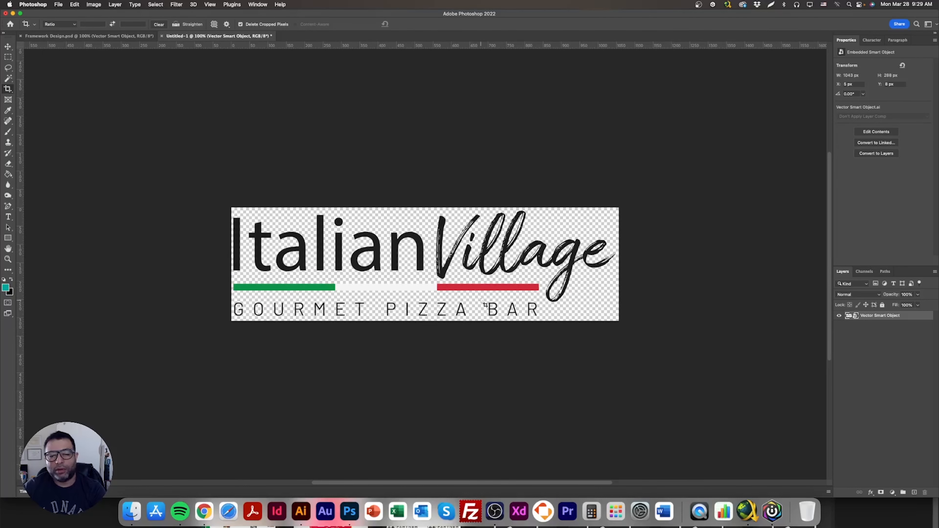
pyautogui.click(8, 47)
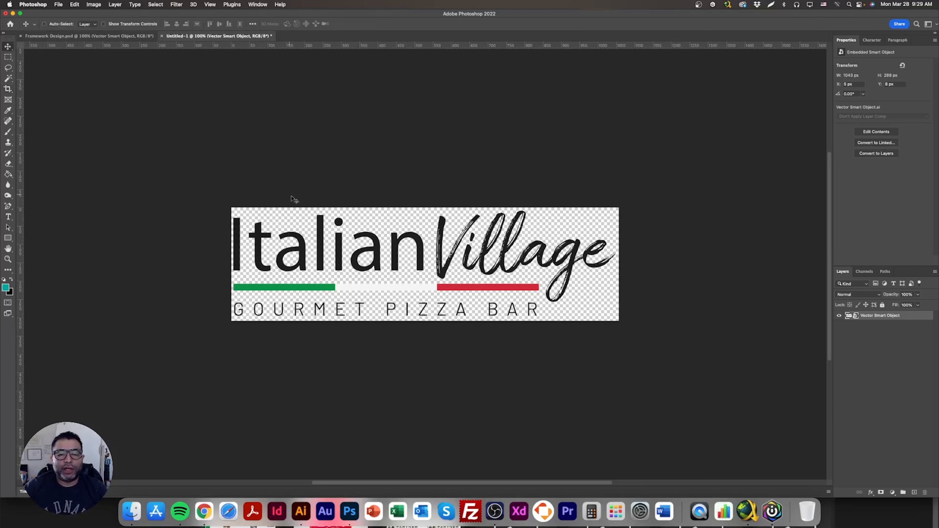
# - Export the logo with Save for Web as a PNG-24 named Logo into the Module 4 - Creating the Page folder
pyautogui.click(57, 5)
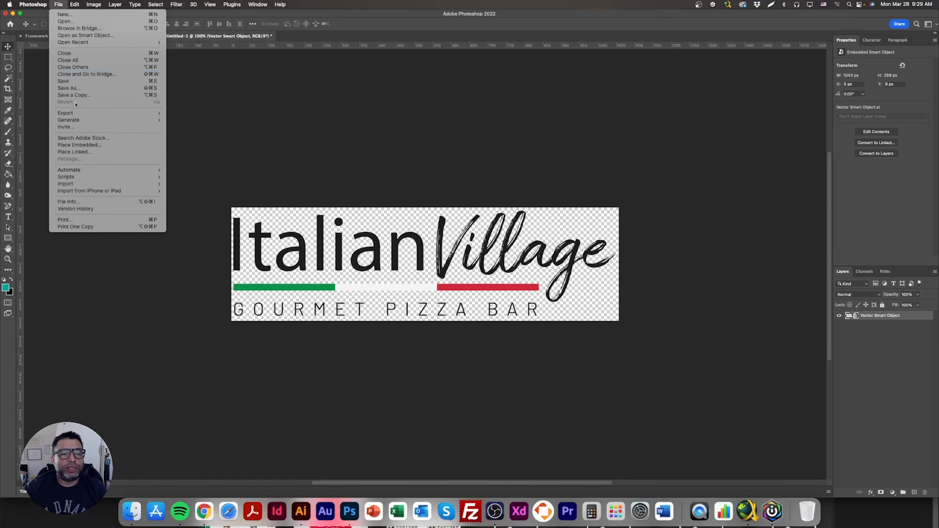
pyautogui.moveTo(107, 112)
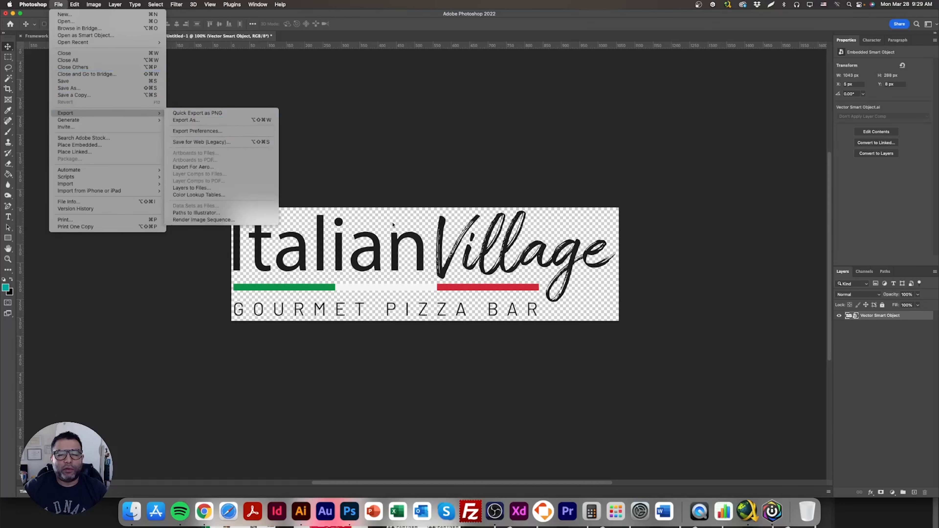
pyautogui.click(218, 142)
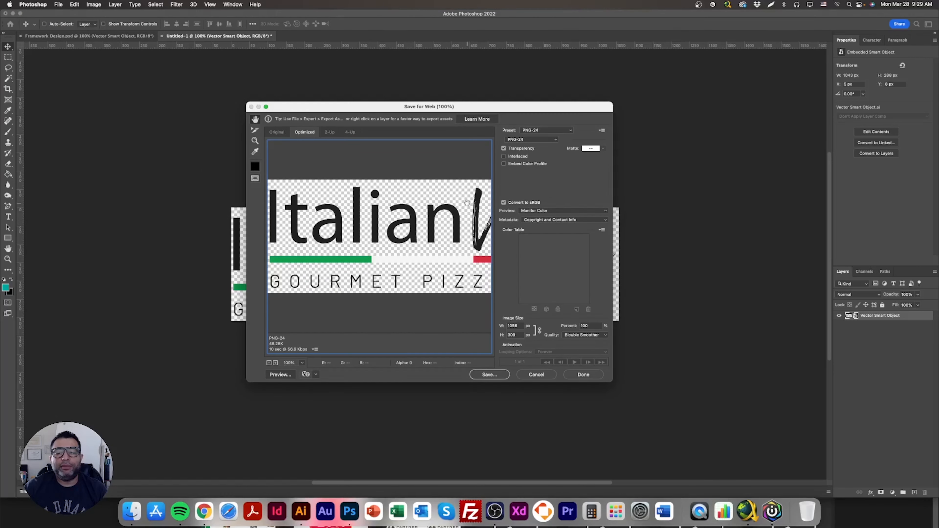
pyautogui.click(497, 375)
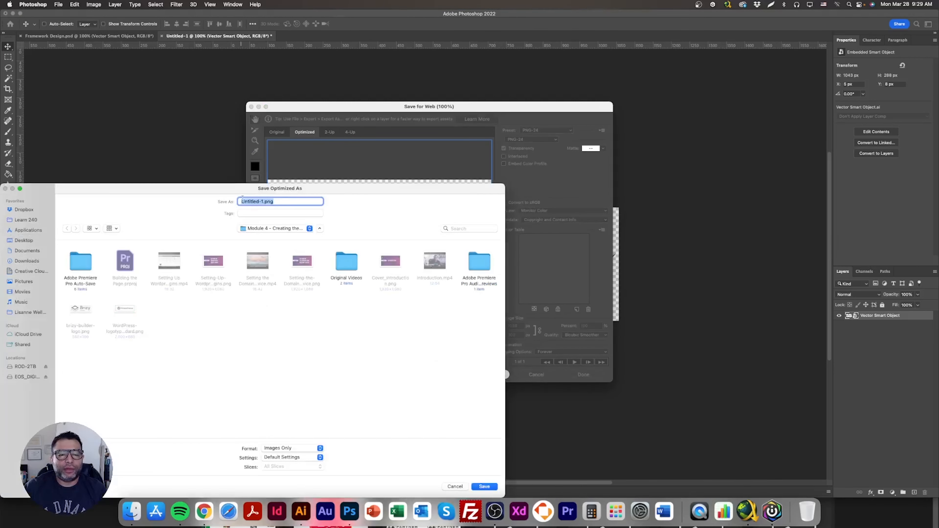
pyautogui.click(277, 229)
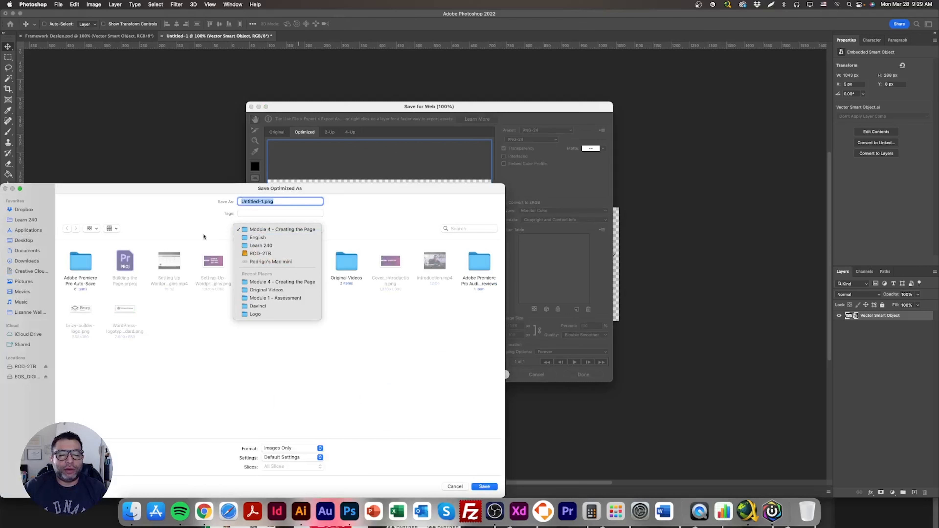
pyautogui.click(223, 236)
pyautogui.moveTo(282, 205); pyautogui.dragTo(237, 201)
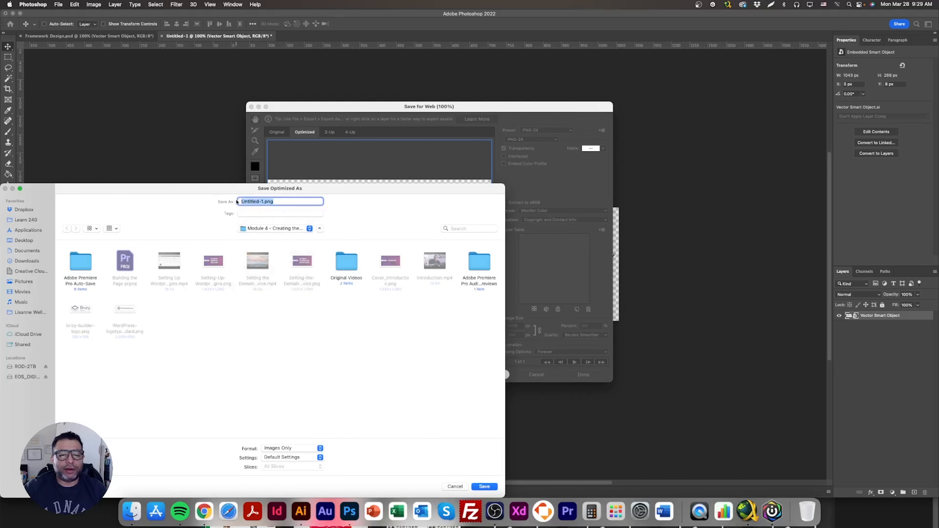
pyautogui.write('Logo')
pyautogui.press('Return')
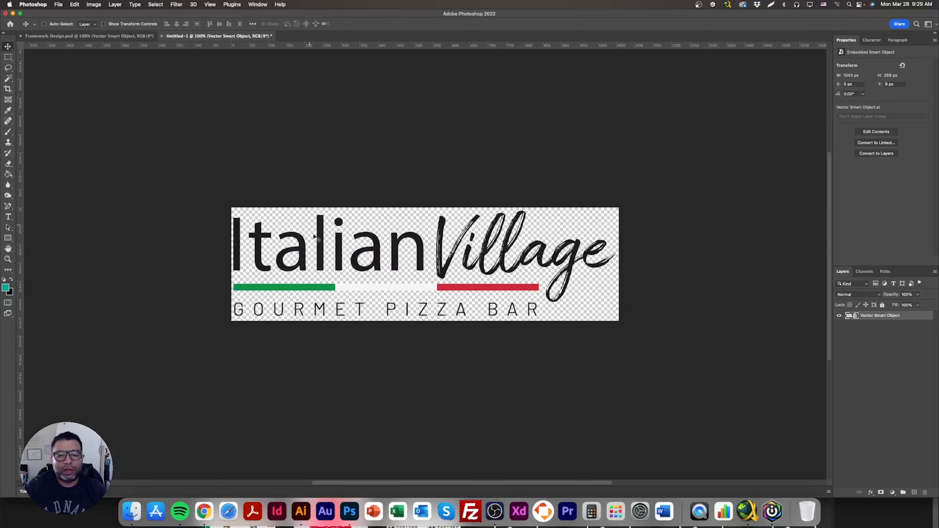
# - Upload Logo.png from the Module 4 - Creating the Page folder and set it as the header logo
pyautogui.click(205, 511)
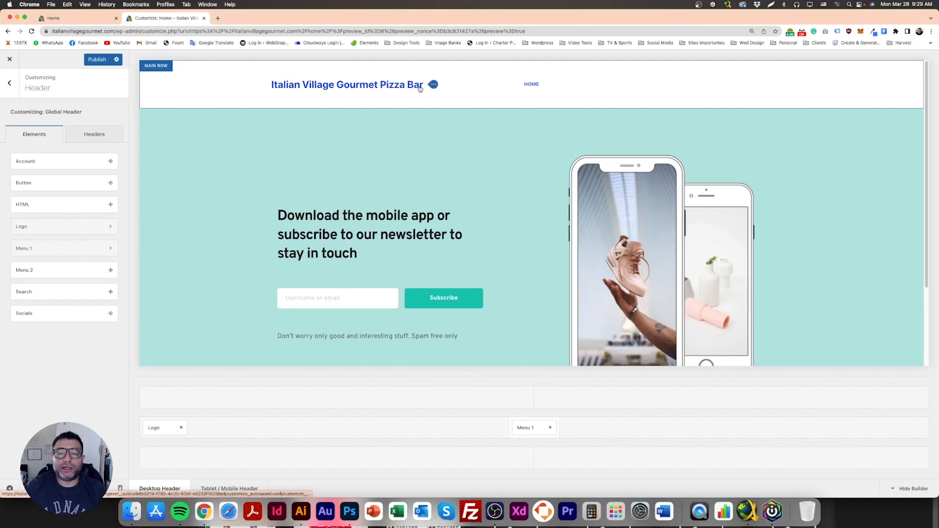
pyautogui.click(433, 86)
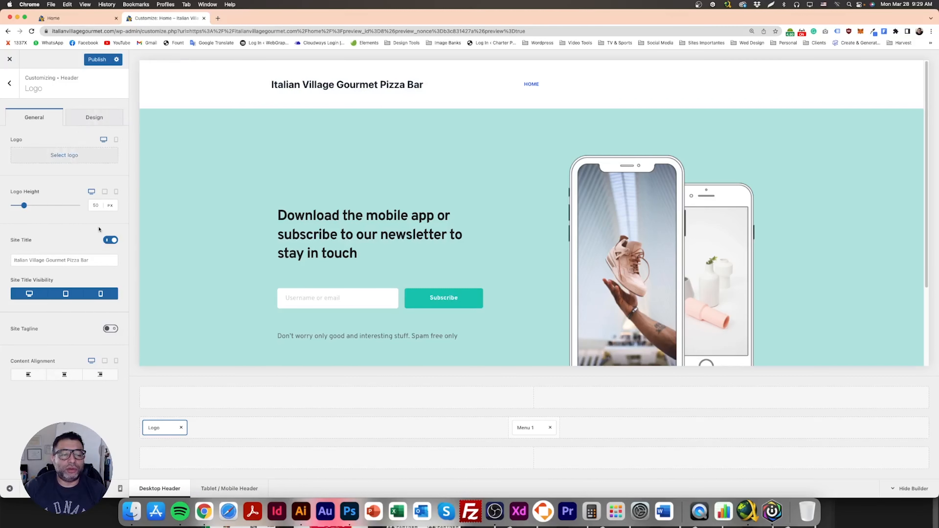
pyautogui.click(63, 158)
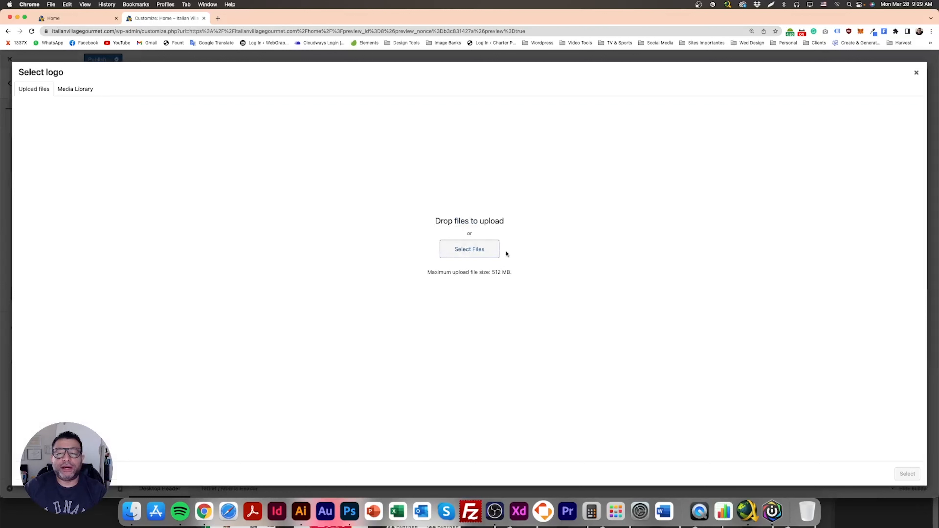
pyautogui.click(477, 246)
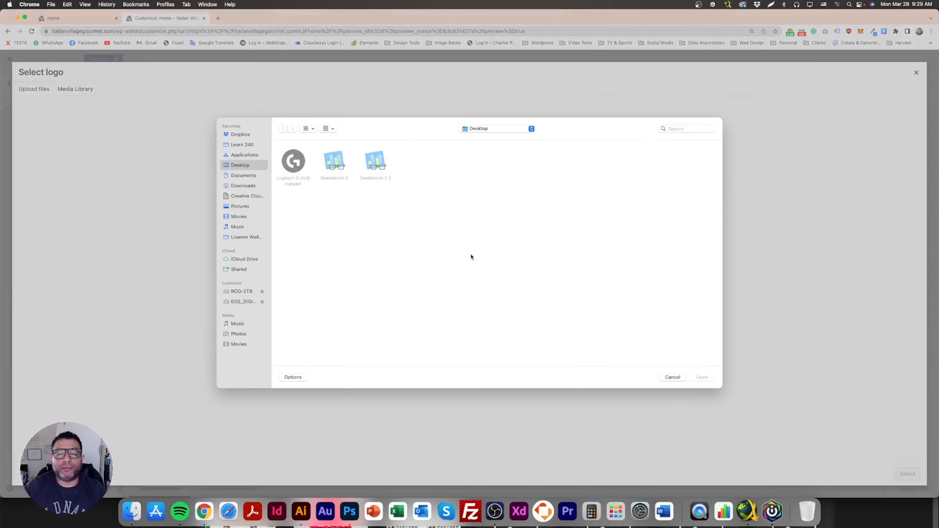
pyautogui.click(510, 129)
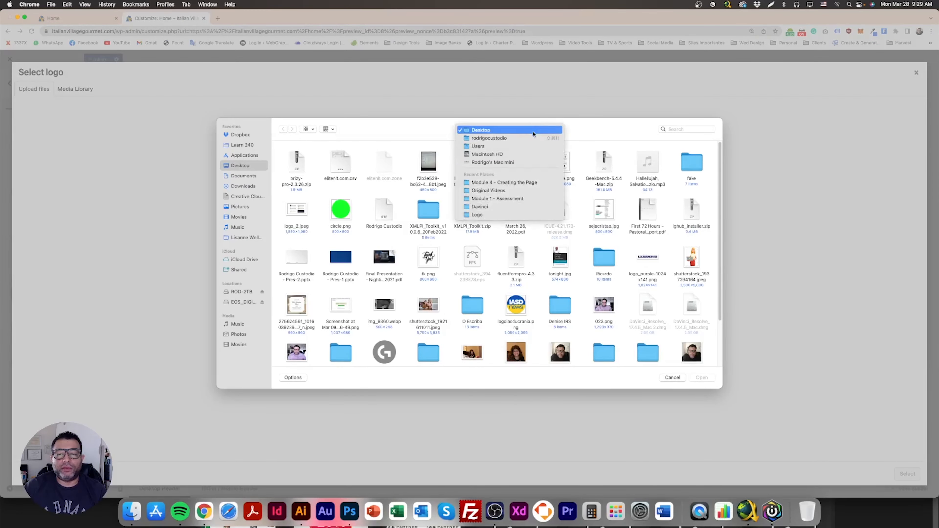
pyautogui.click(511, 182)
pyautogui.doubleClick(300, 165)
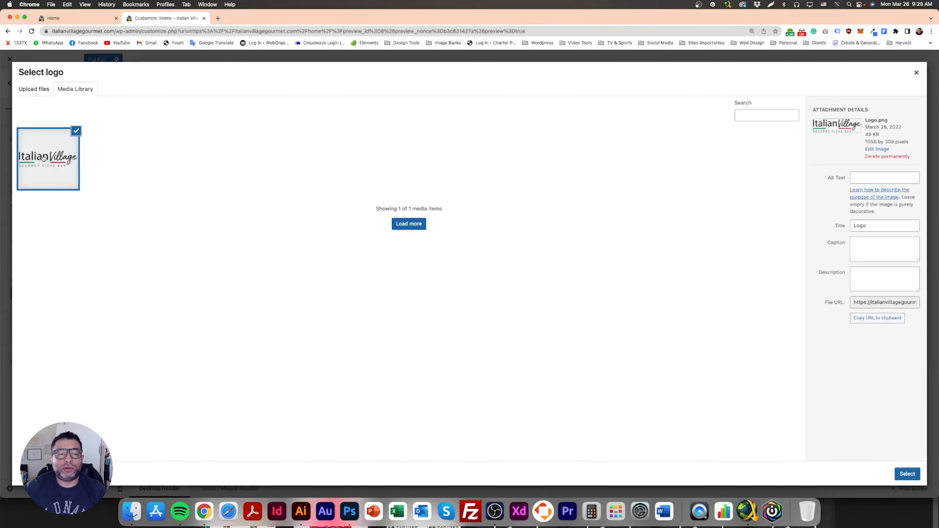
pyautogui.click(918, 472)
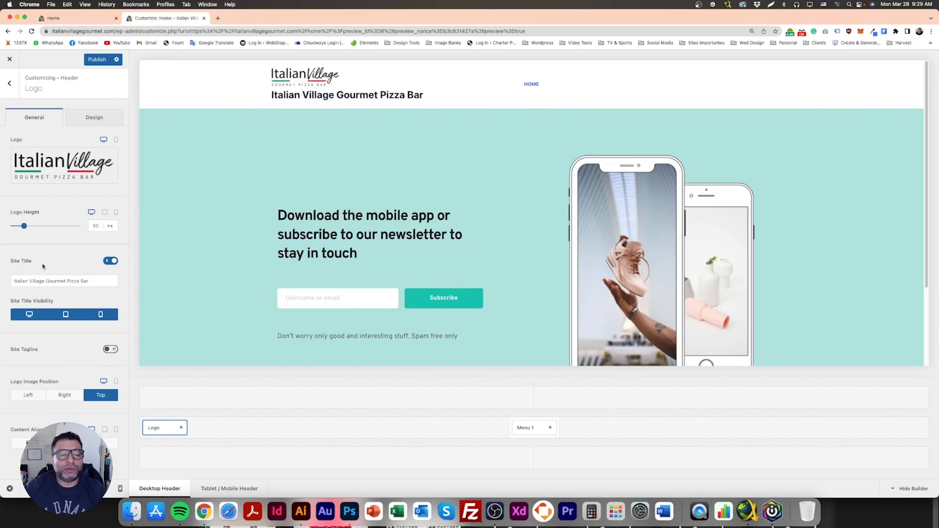
# - Hide the site title and set the logo height to 82 px, publishing the header changes
pyautogui.click(110, 262)
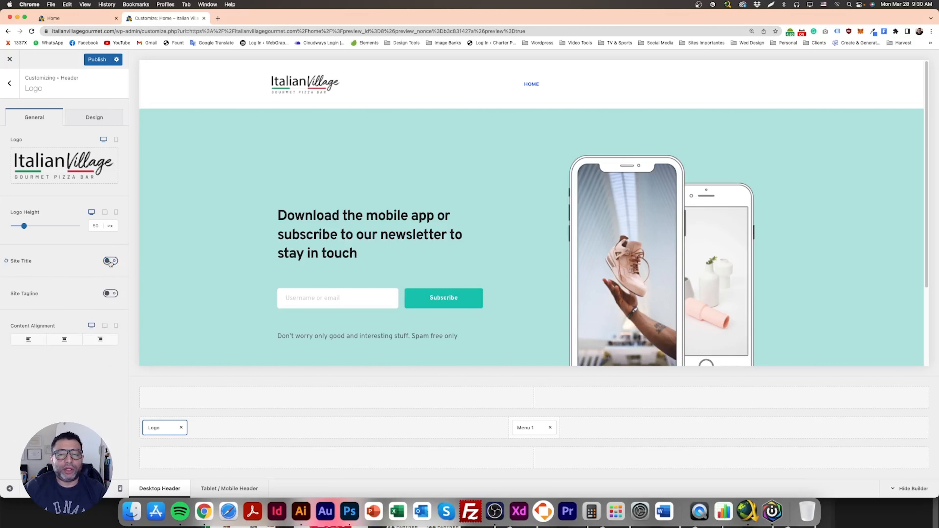
pyautogui.click(25, 227)
pyautogui.moveTo(23, 226); pyautogui.dragTo(26, 227)
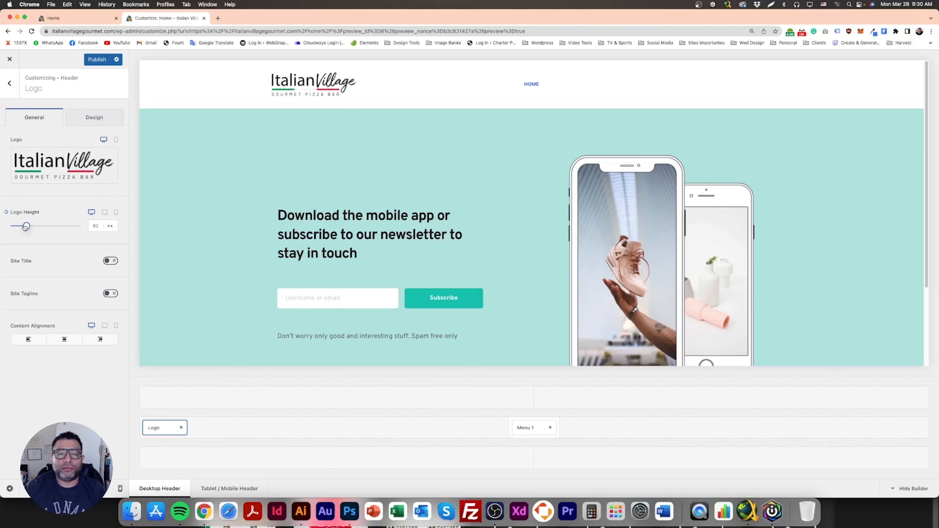
pyautogui.click(95, 59)
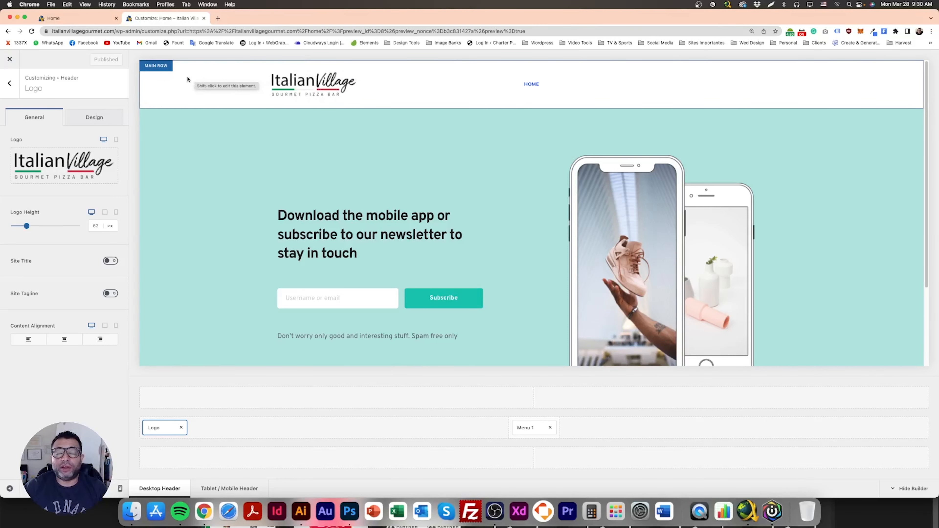
# - Set the header main row's minimum height to 80 px and publish
pyautogui.click(161, 68)
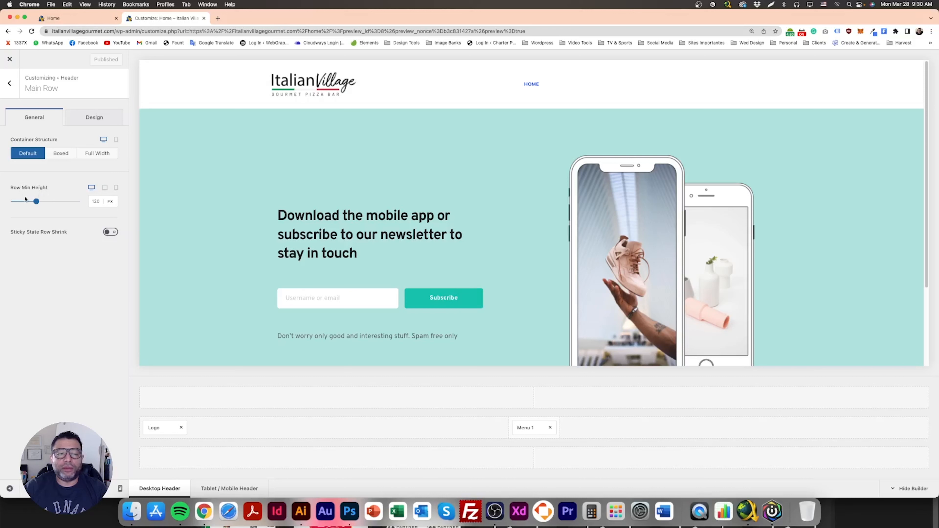
pyautogui.moveTo(37, 201); pyautogui.dragTo(29, 204)
pyautogui.click(95, 60)
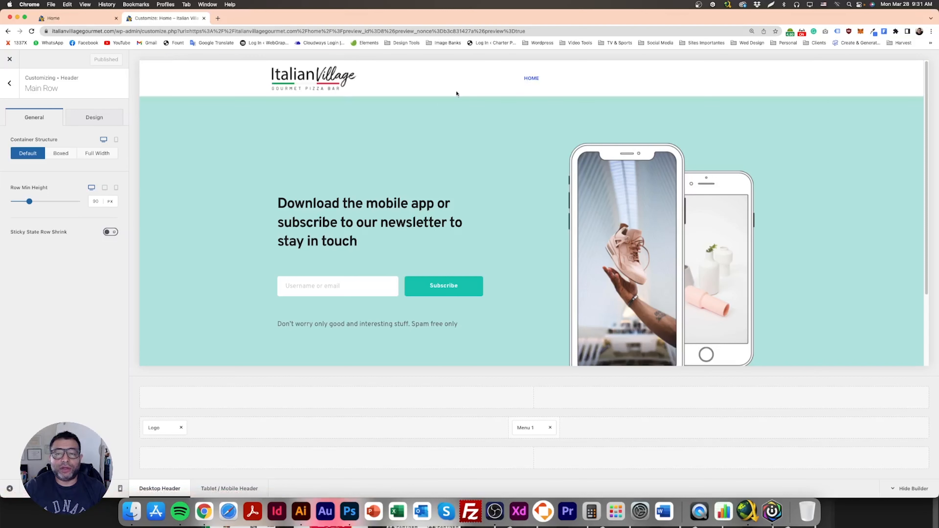
# - Compare the live header with the Framework Design mockup in Photoshop
pyautogui.click(350, 515)
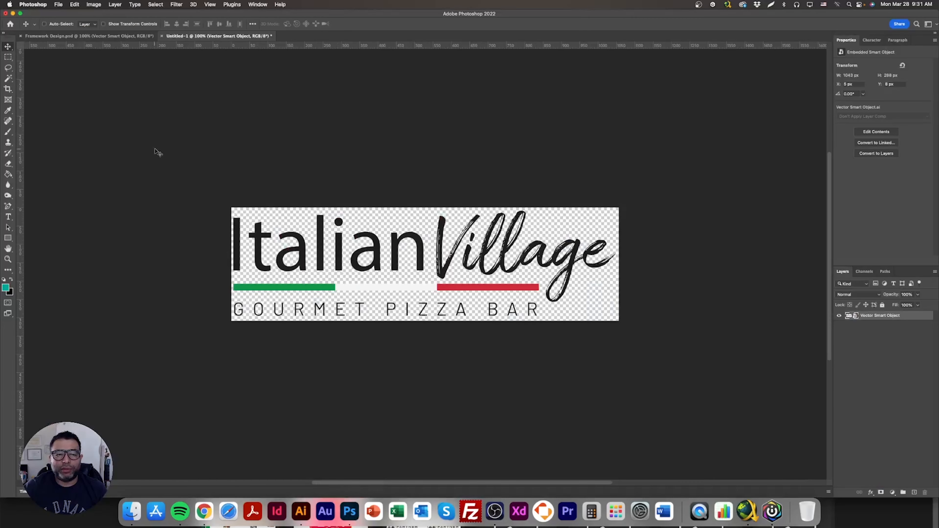
pyautogui.click(116, 35)
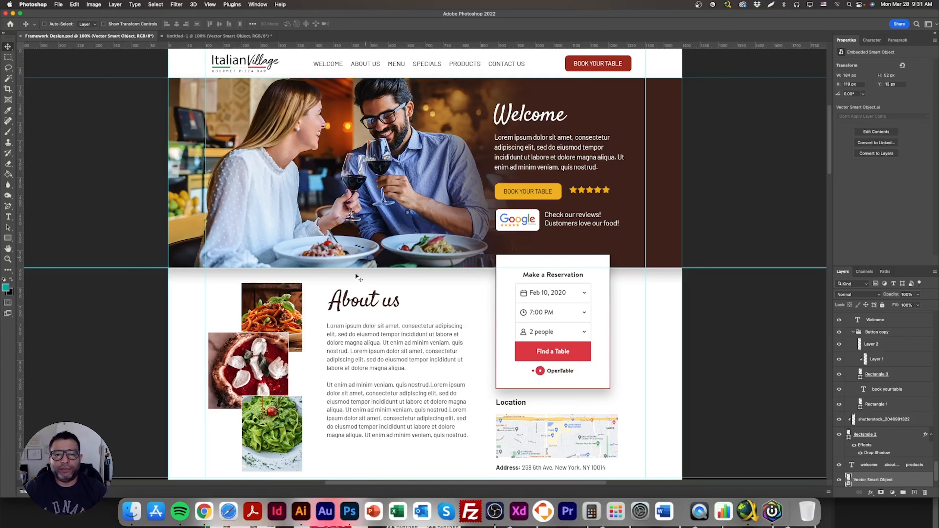
pyautogui.click(213, 516)
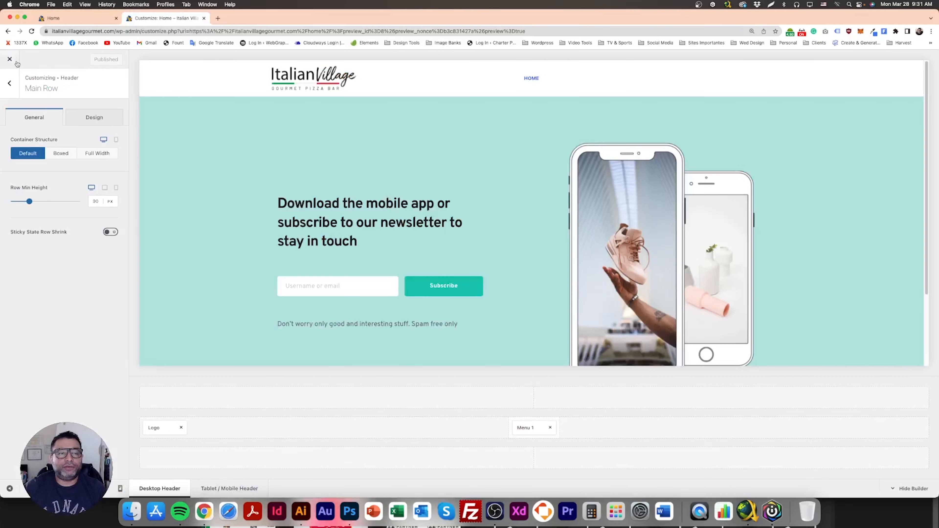
# - Set the Base Font typography to Barlow and publish
pyautogui.click(10, 85)
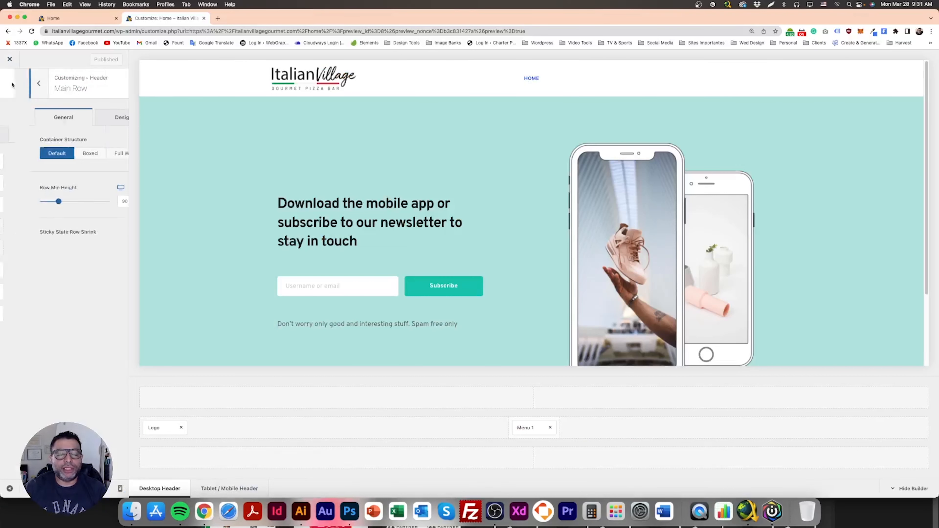
pyautogui.click(13, 84)
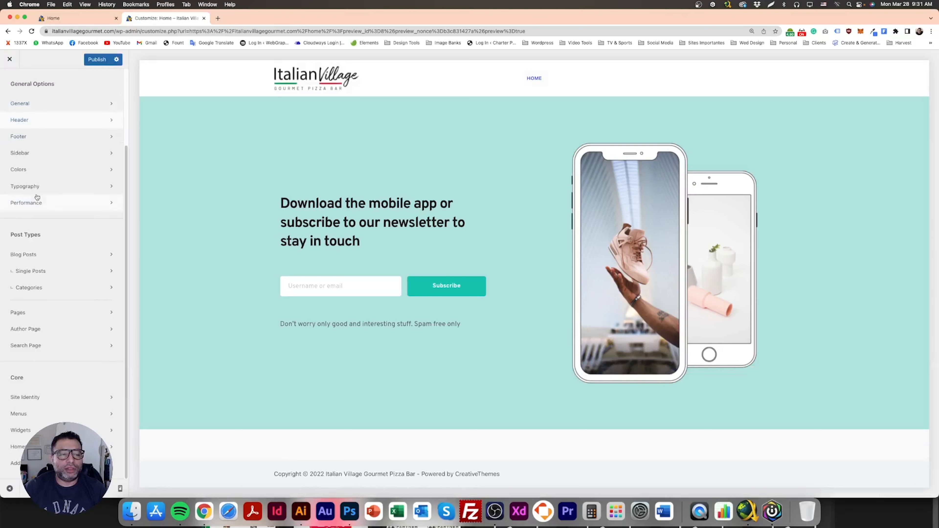
pyautogui.click(39, 186)
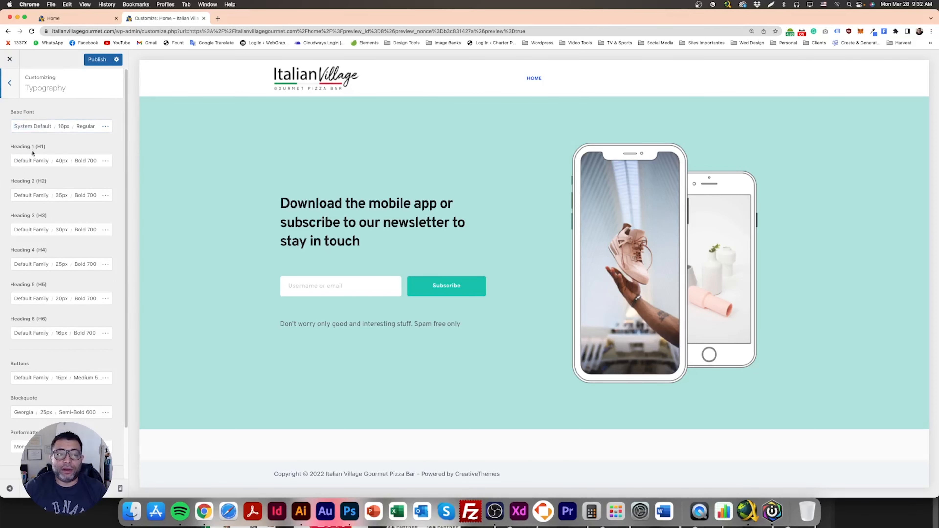
pyautogui.click(34, 128)
pyautogui.click(50, 151)
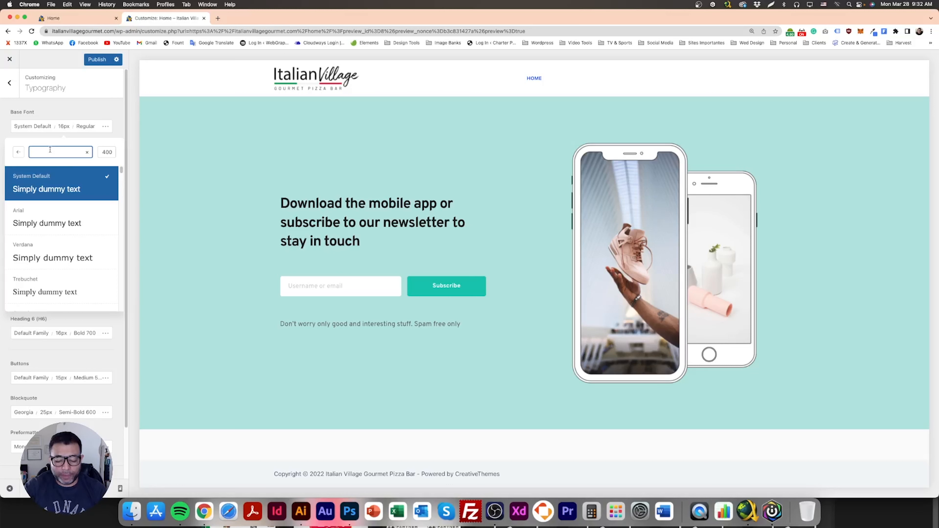
pyautogui.write('Barlow')
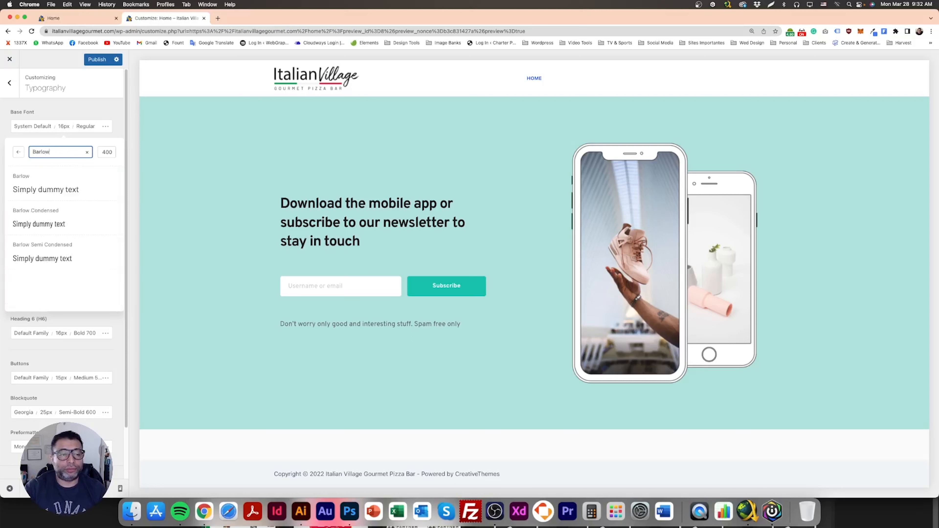
pyautogui.click(36, 191)
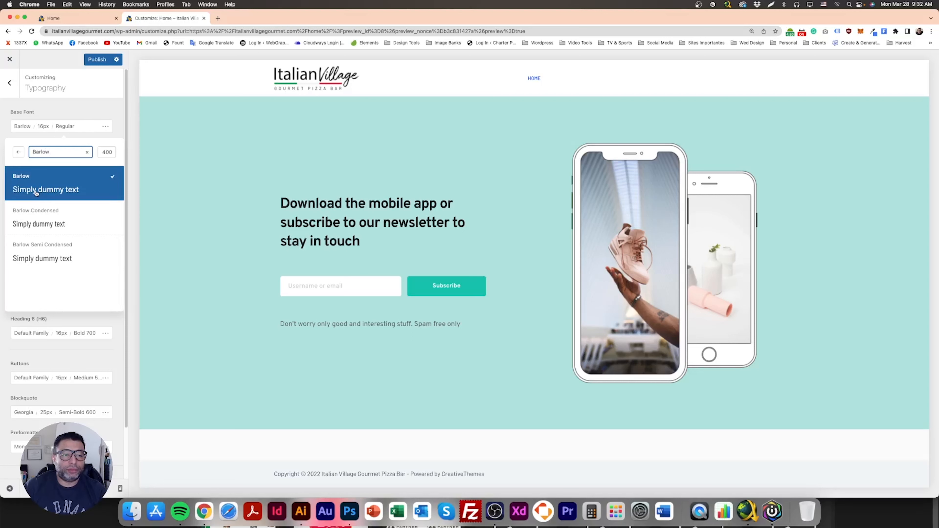
pyautogui.click(103, 110)
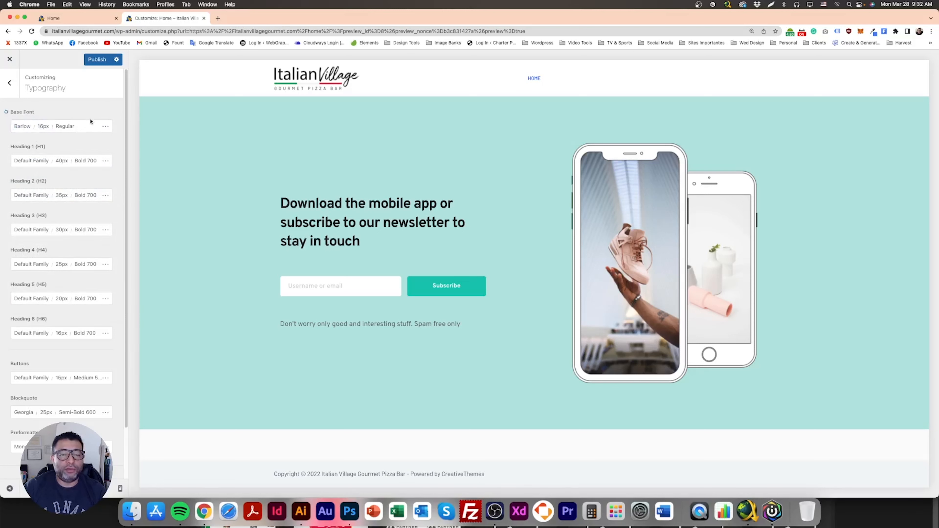
pyautogui.click(96, 62)
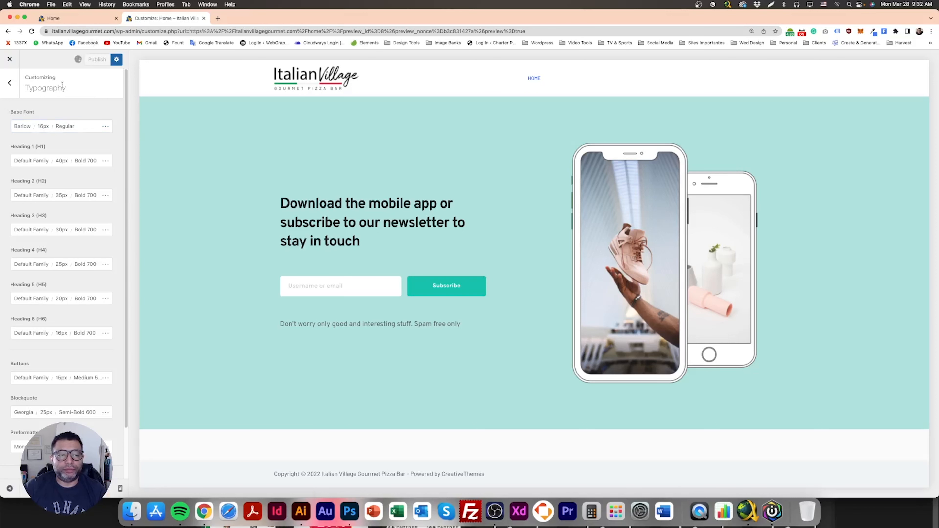
# - Sample the Book Your Table button's dark red from the mockup with Photoshop's color picker
pyautogui.click(9, 83)
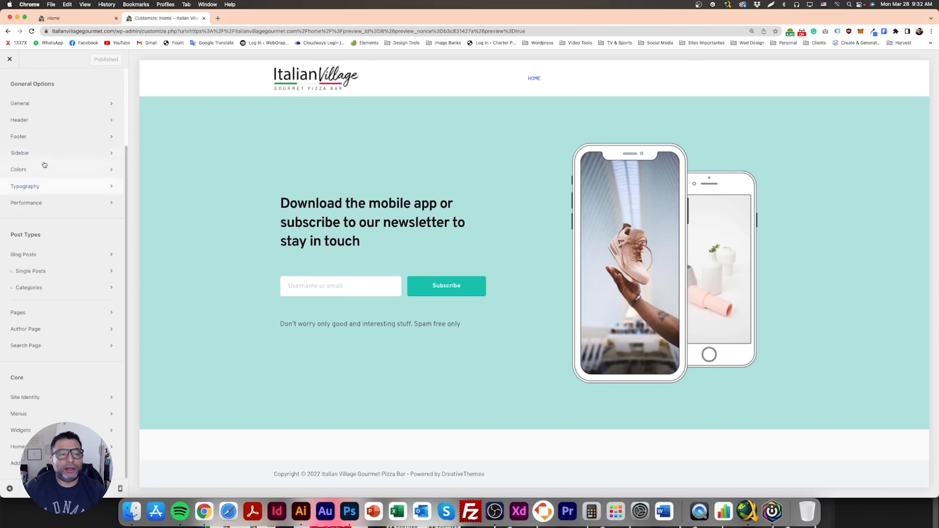
pyautogui.click(35, 171)
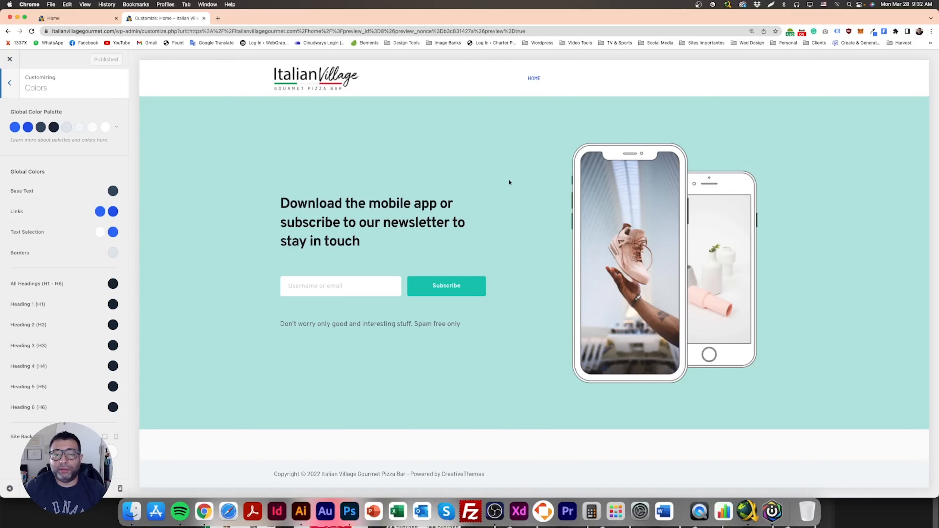
pyautogui.click(349, 512)
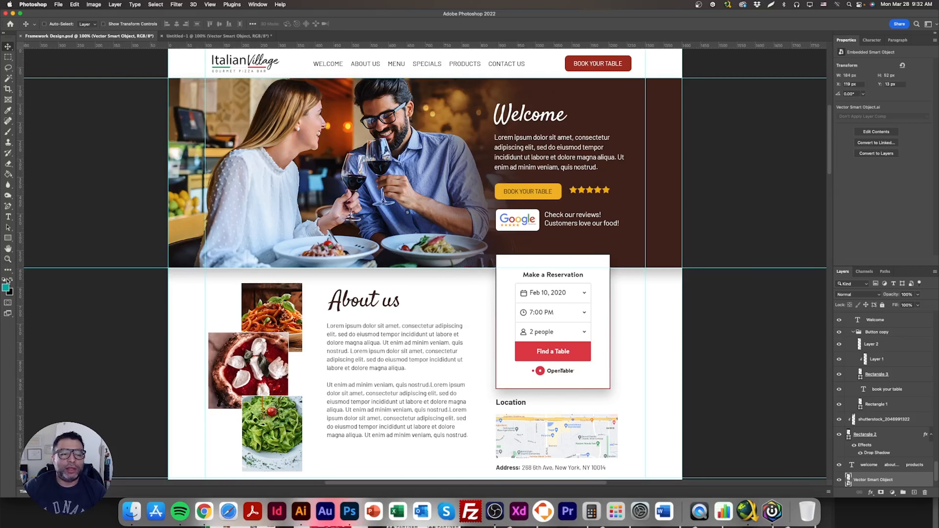
pyautogui.click(6, 287)
pyautogui.click(599, 67)
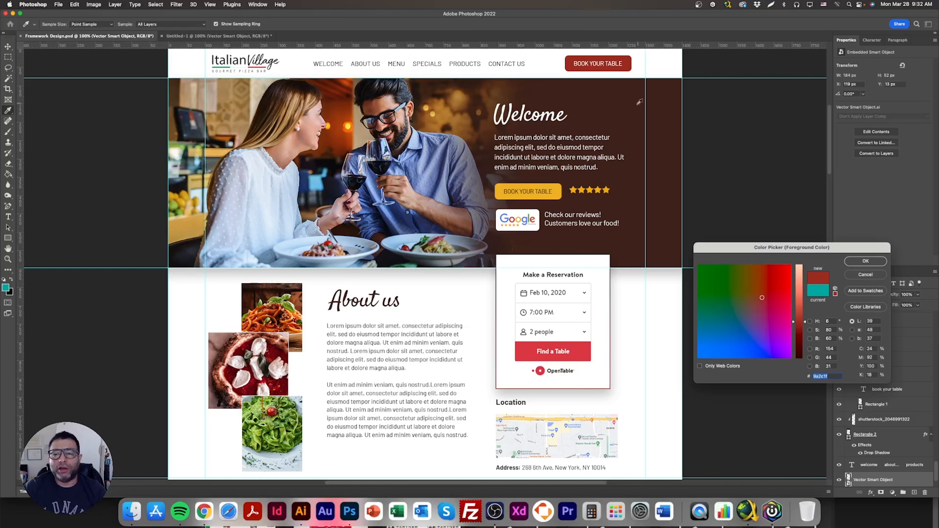
pyautogui.click(865, 261)
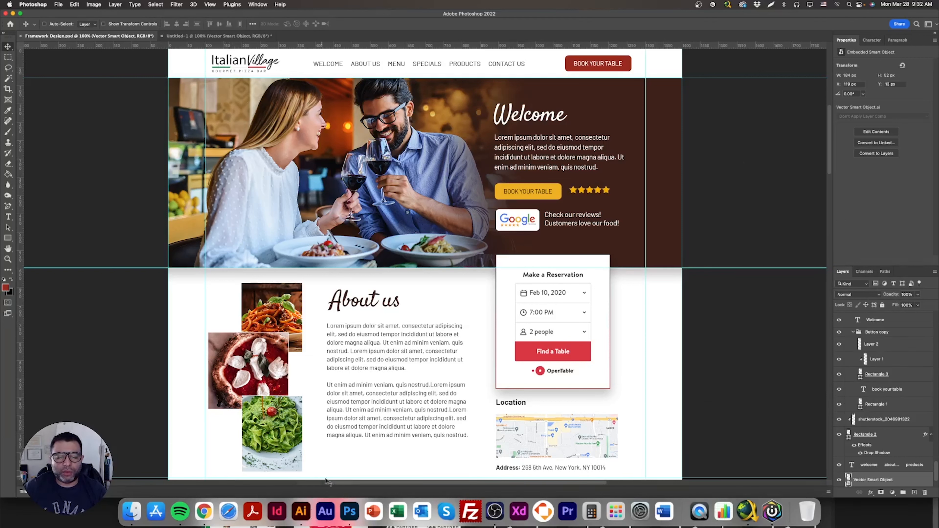
# - Set the first color of the global color palette to #9a2c1f
pyautogui.click(204, 511)
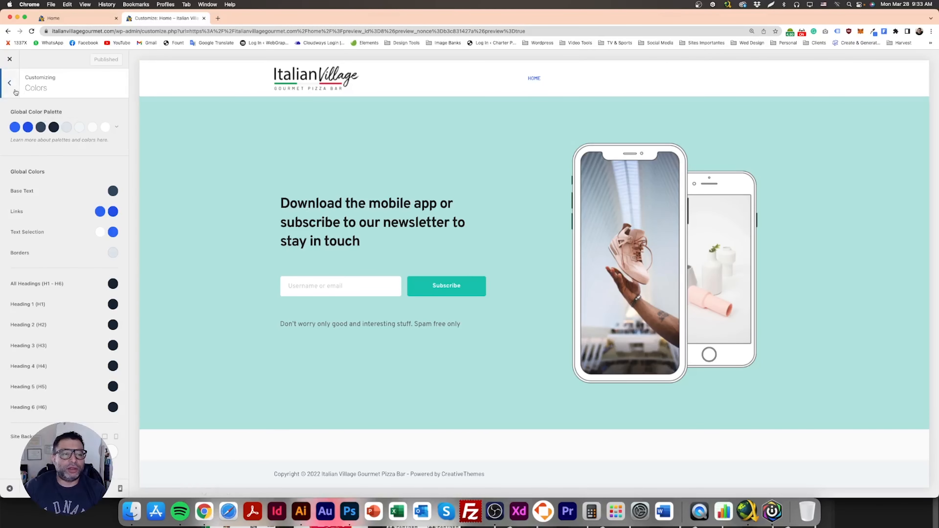
pyautogui.click(10, 83)
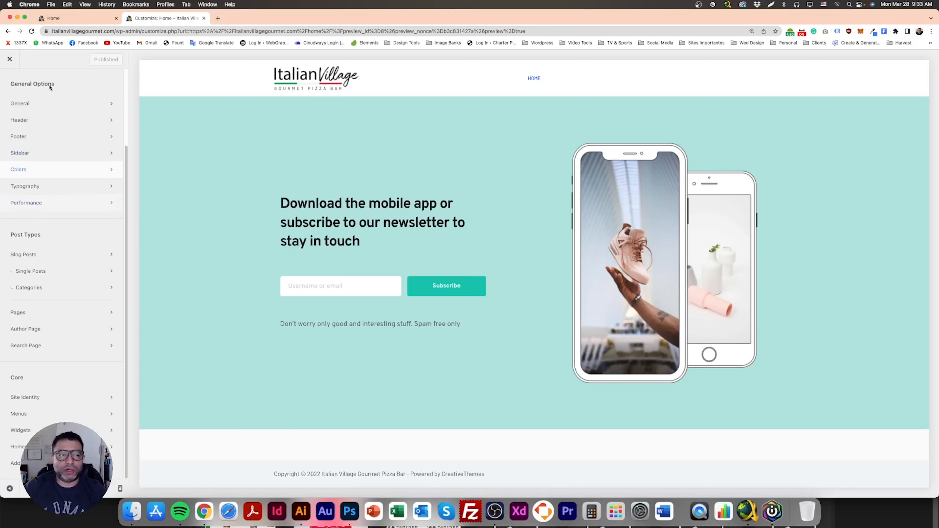
pyautogui.click(23, 171)
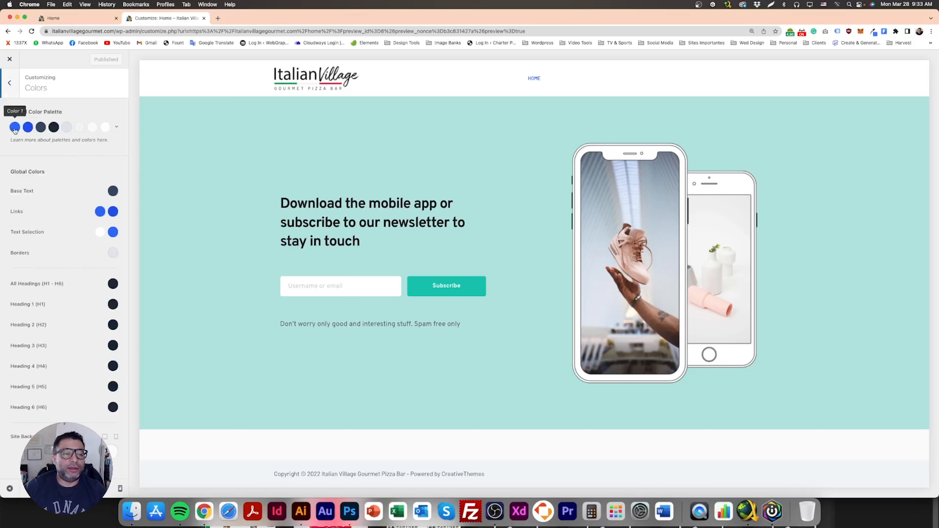
pyautogui.click(14, 128)
pyautogui.doubleClick(37, 255)
pyautogui.write('9a2c1f')
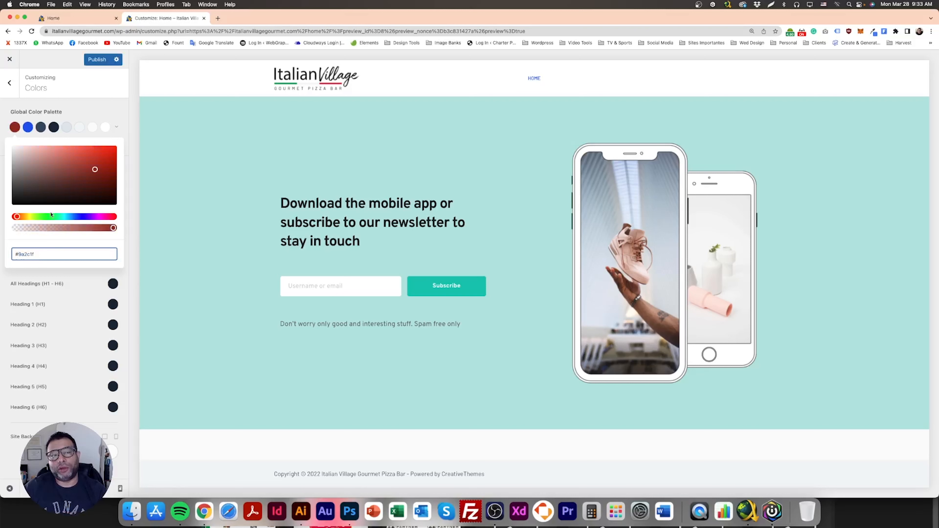
# - Reveal the Color Palette layer in the mockup and move its swatches beside the reservation form
pyautogui.click(28, 129)
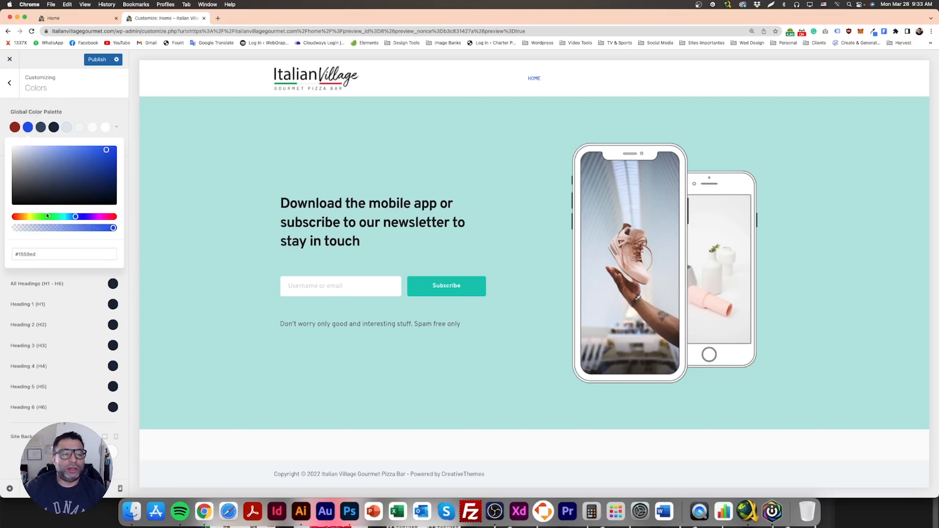
pyautogui.click(349, 511)
pyautogui.scroll(-3, 859, 407)
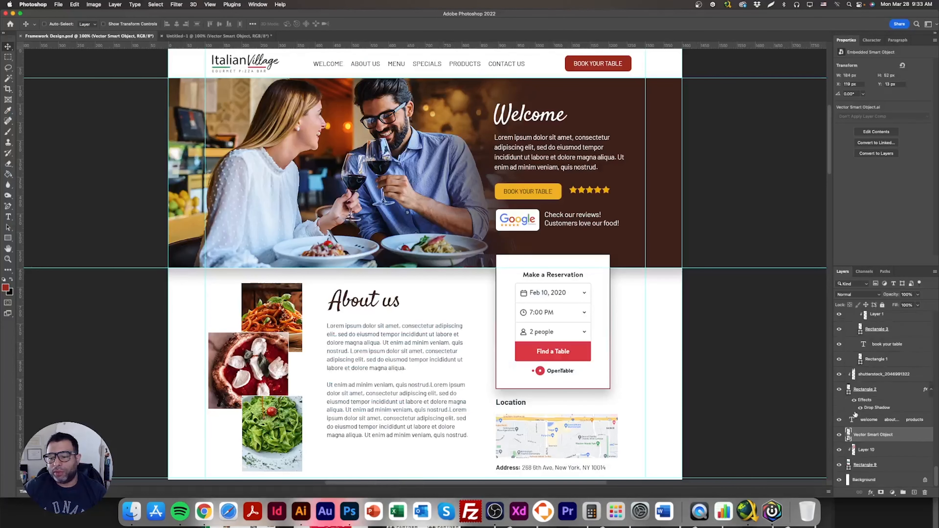
pyautogui.scroll(5, 857, 441)
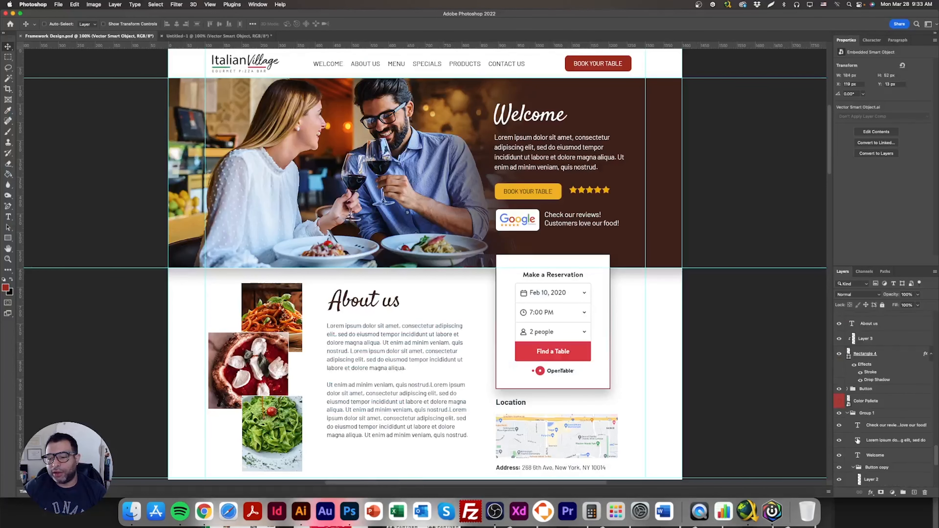
pyautogui.click(838, 402)
pyautogui.click(883, 405)
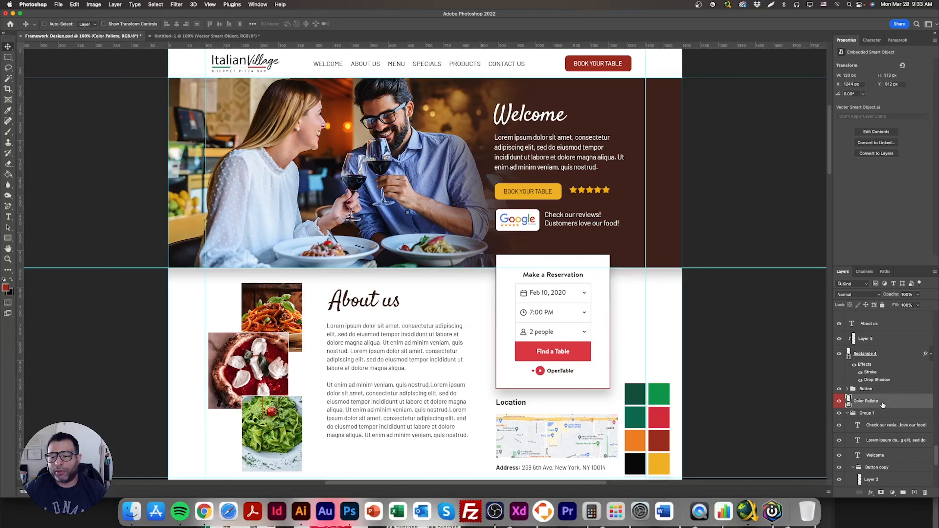
pyautogui.moveTo(666, 433); pyautogui.dragTo(653, 298)
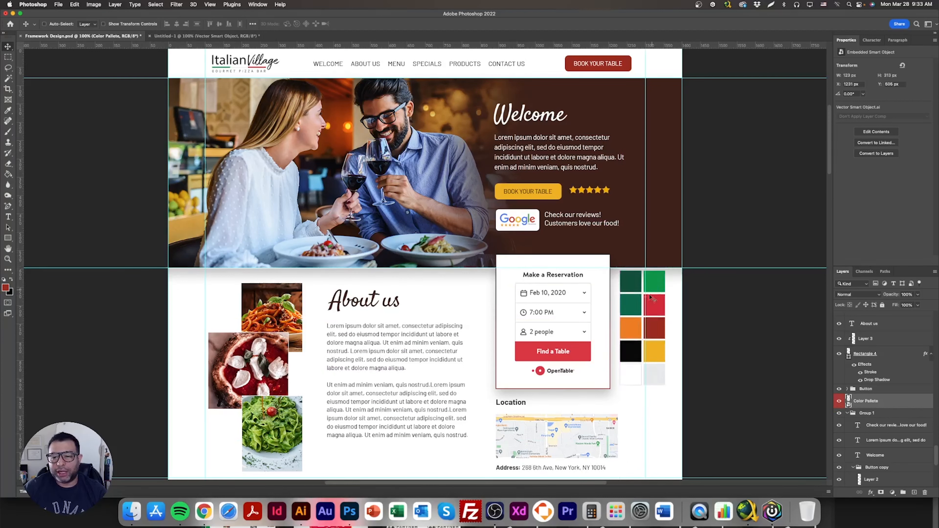
# - Sample the dark green swatch from the mockup's color palette with the color picker
pyautogui.click(5, 288)
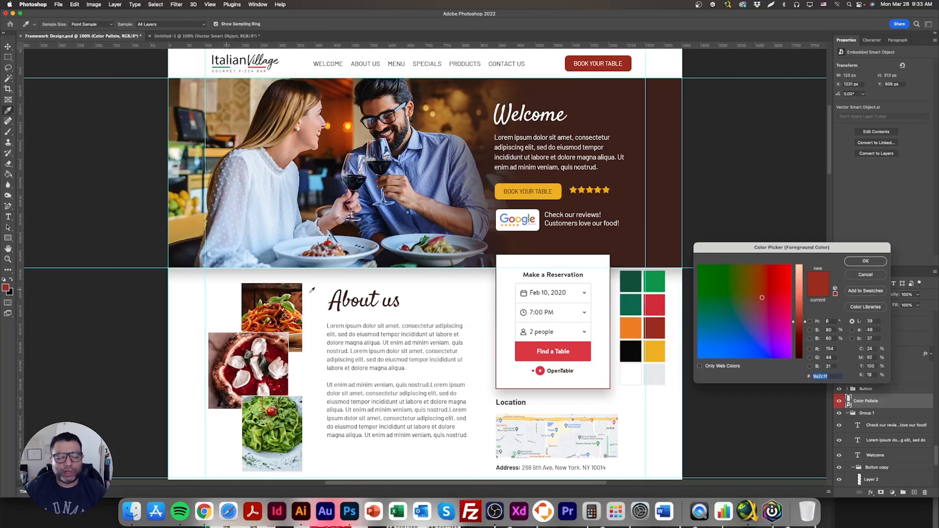
pyautogui.click(635, 306)
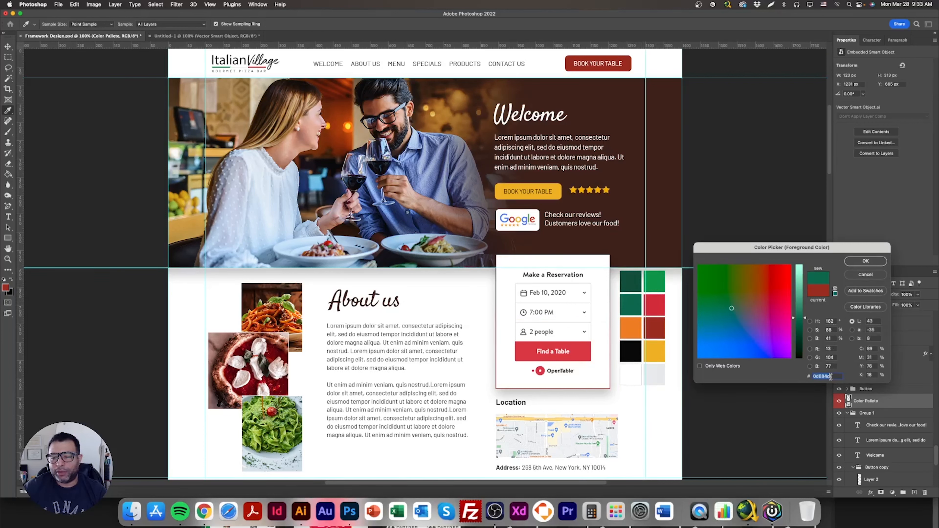
pyautogui.click(865, 261)
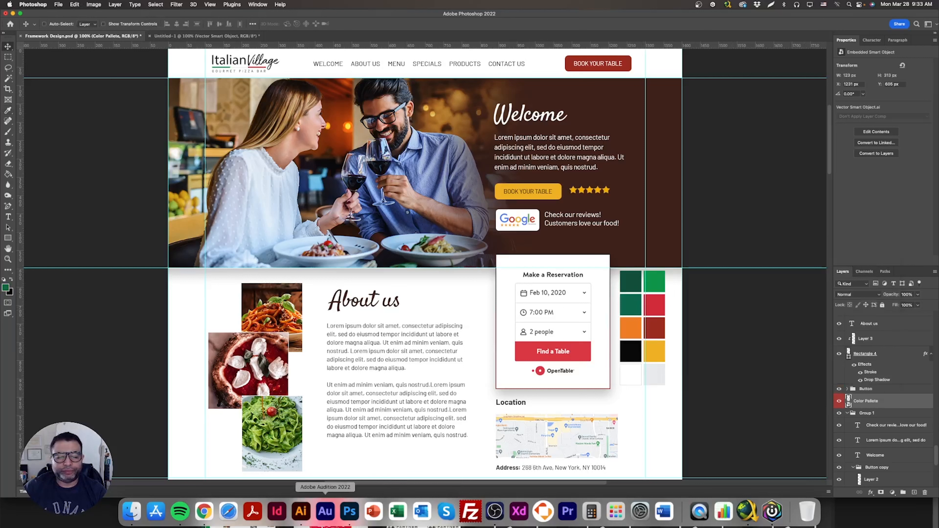
# - Set the second color of the global color palette to #0d684d
pyautogui.click(205, 511)
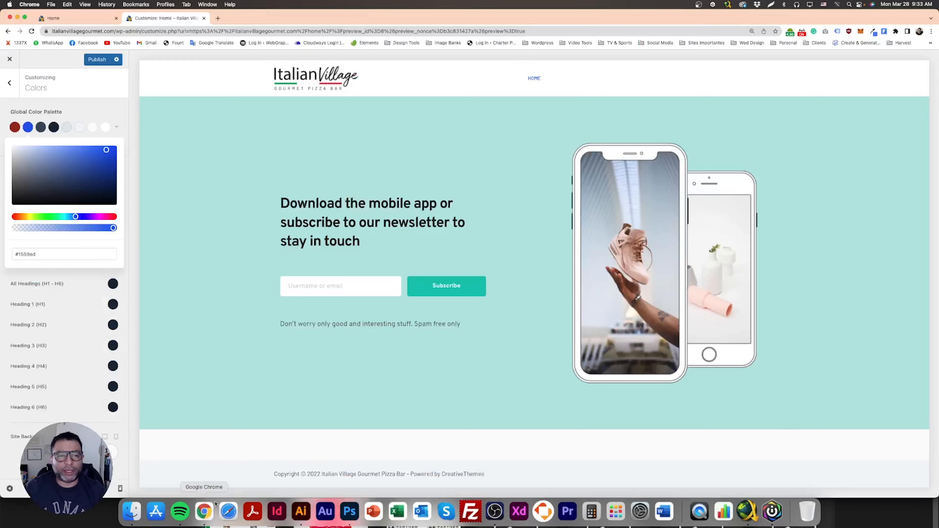
pyautogui.click(36, 252)
pyautogui.press('super+a')
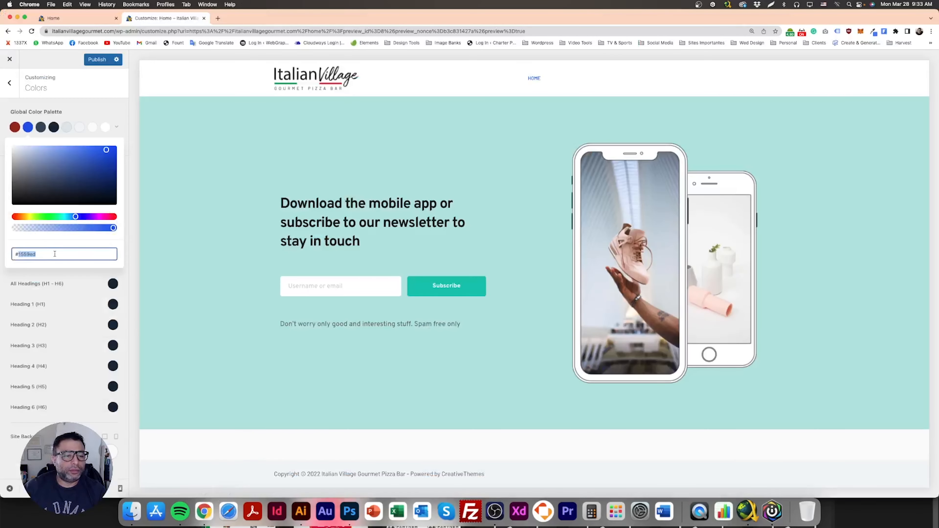
pyautogui.write('#0d684d')
pyautogui.click(100, 113)
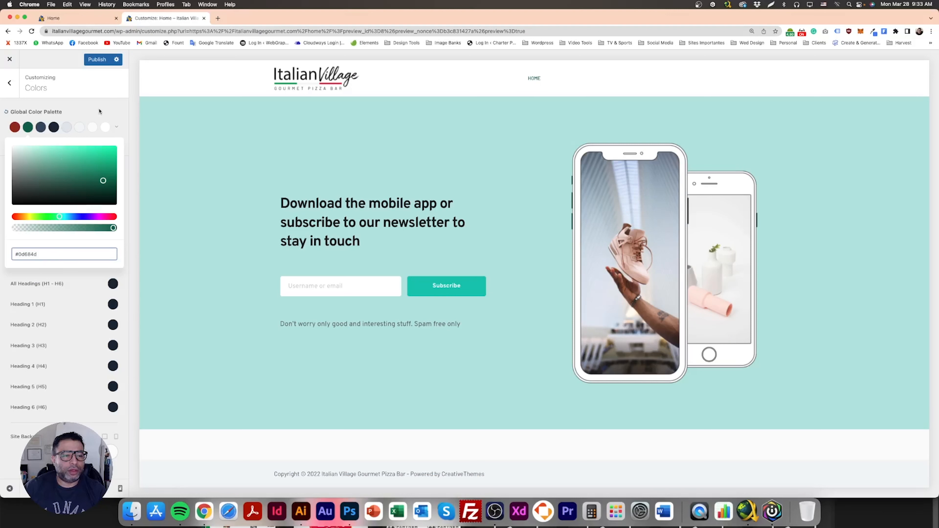
# - Darken the third global palette color and publish the changes
pyautogui.click(41, 127)
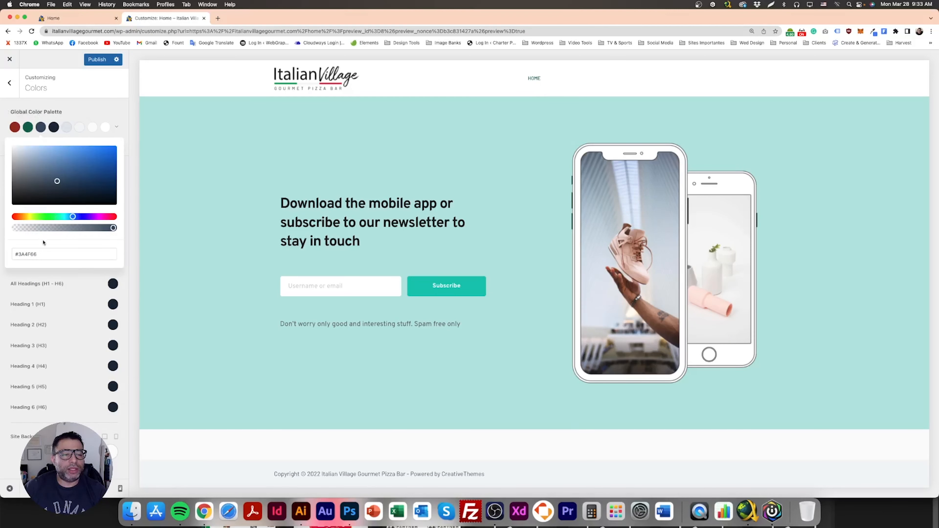
pyautogui.moveTo(50, 179); pyautogui.dragTo(23, 187)
pyautogui.click(93, 116)
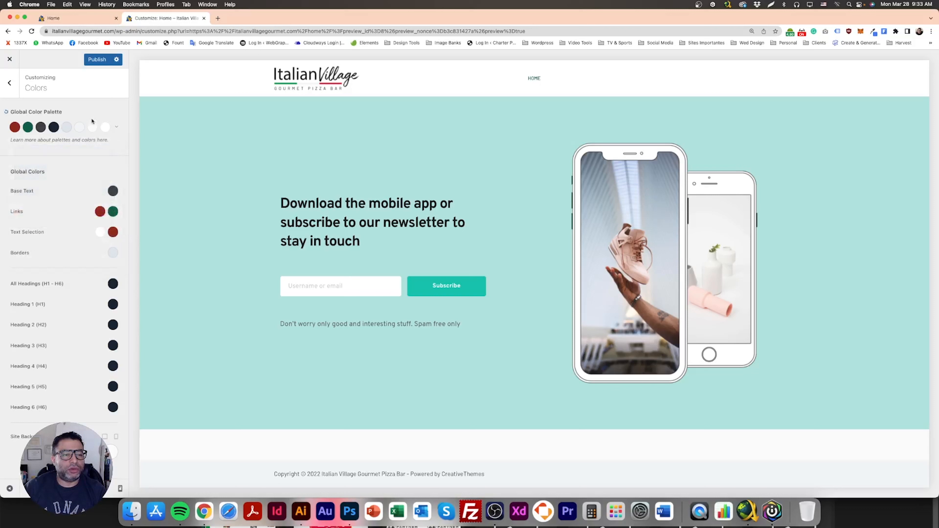
pyautogui.click(95, 61)
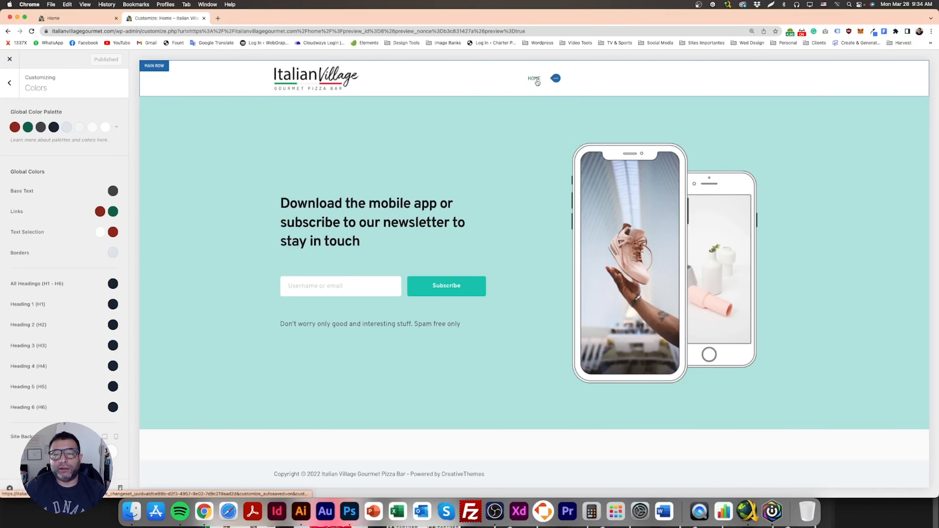
# - Set the header Menu 1 font size to 15px and publish
pyautogui.click(555, 78)
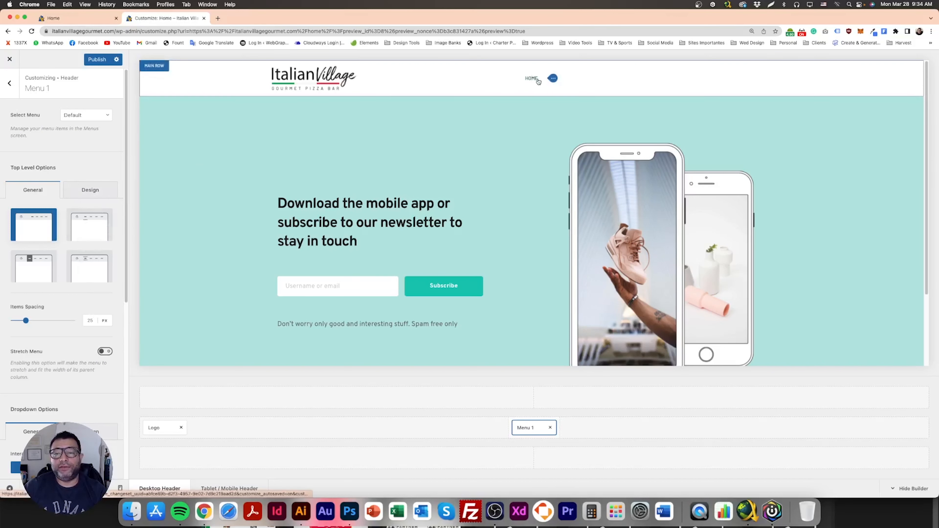
pyautogui.click(10, 86)
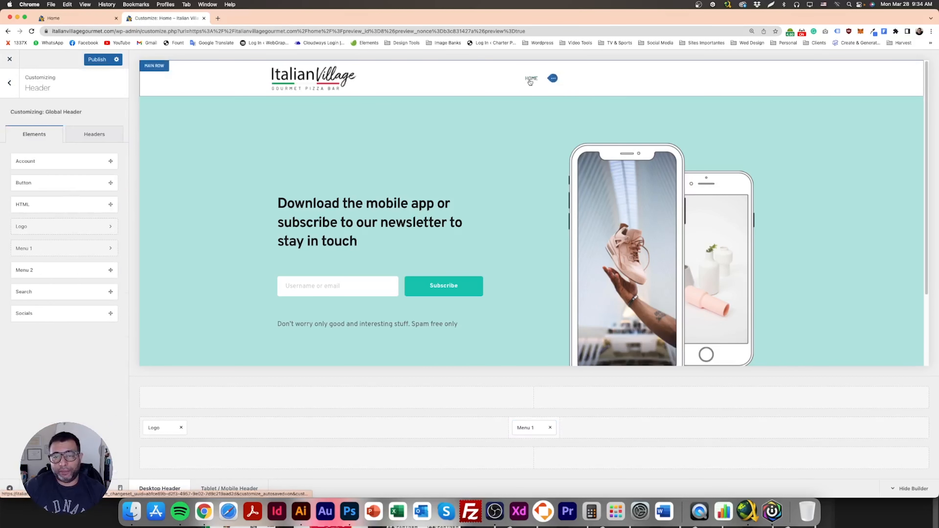
pyautogui.click(554, 79)
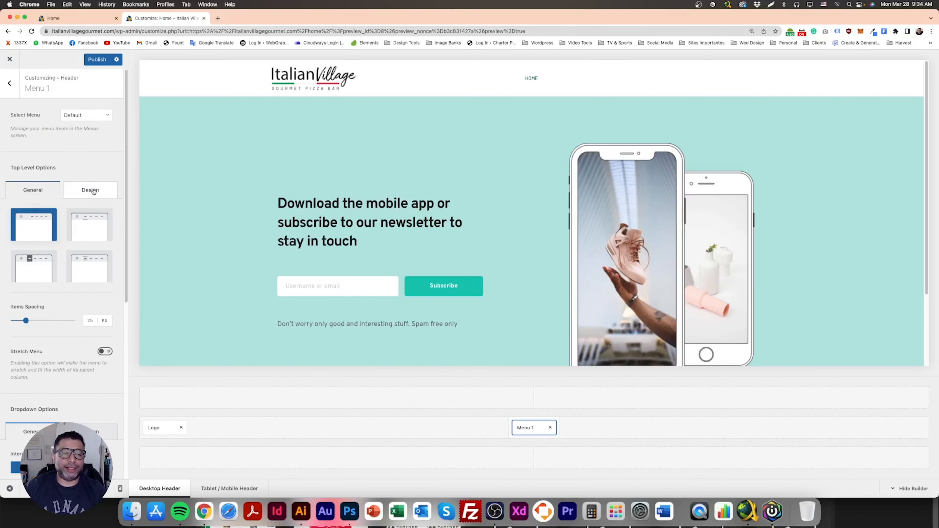
pyautogui.moveTo(22, 168); pyautogui.dragTo(57, 169)
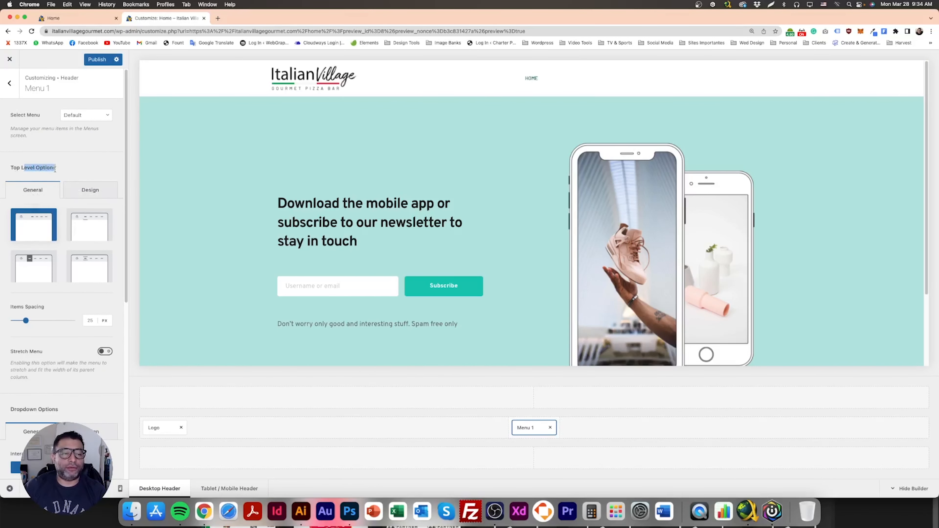
pyautogui.click(91, 190)
pyautogui.moveTo(55, 227); pyautogui.dragTo(69, 228)
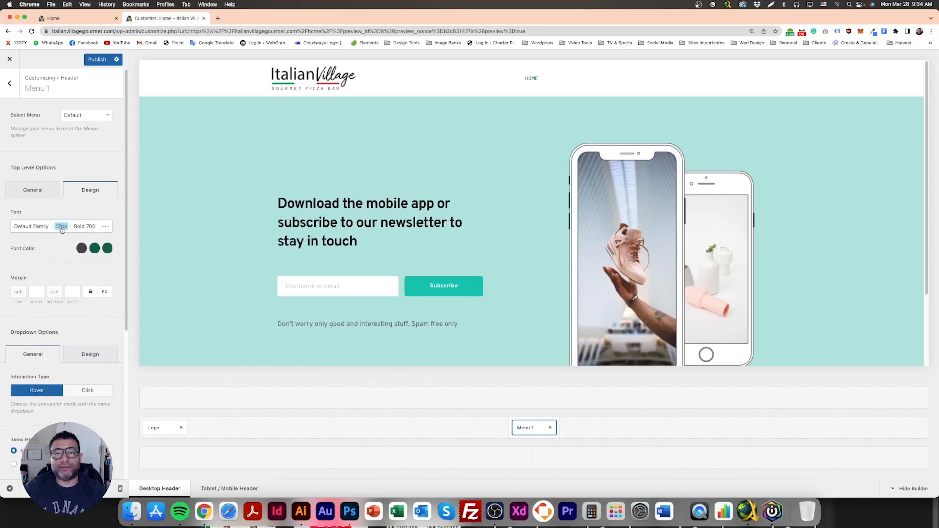
pyautogui.click(62, 230)
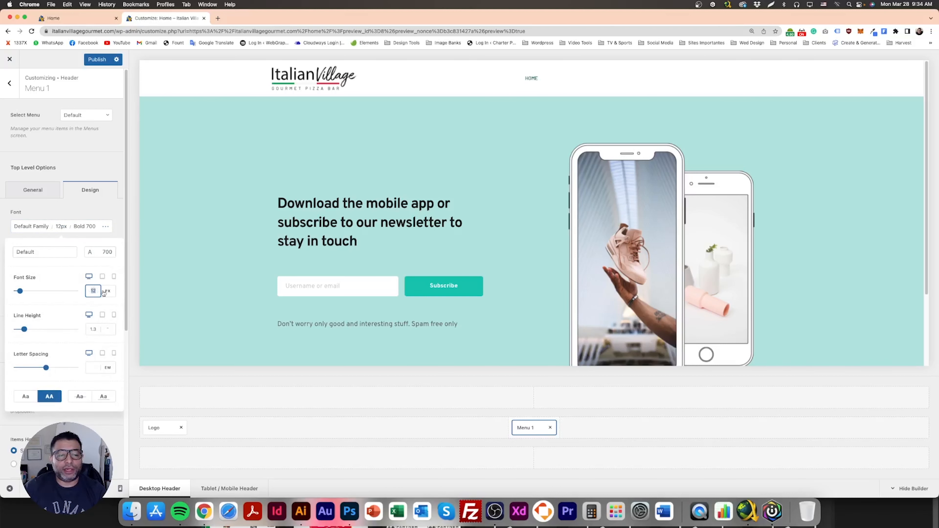
pyautogui.write('15')
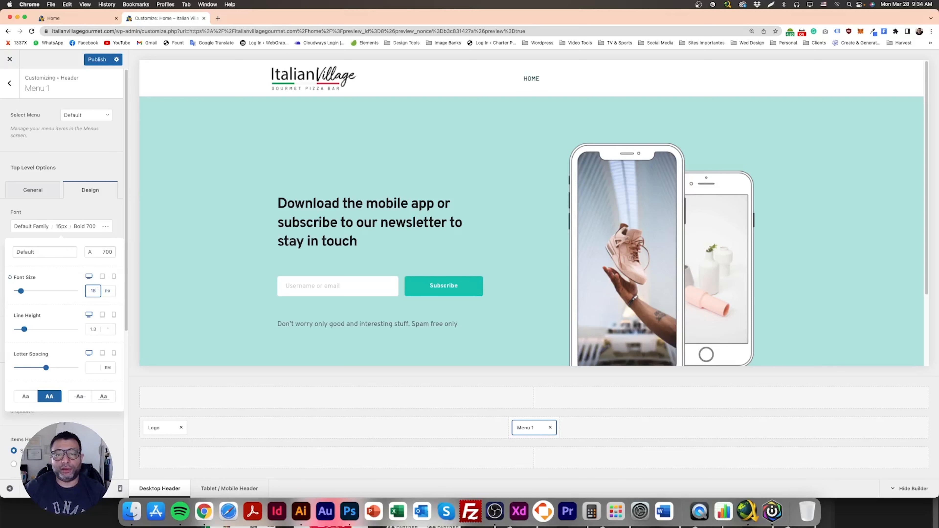
pyautogui.click(91, 166)
pyautogui.click(98, 61)
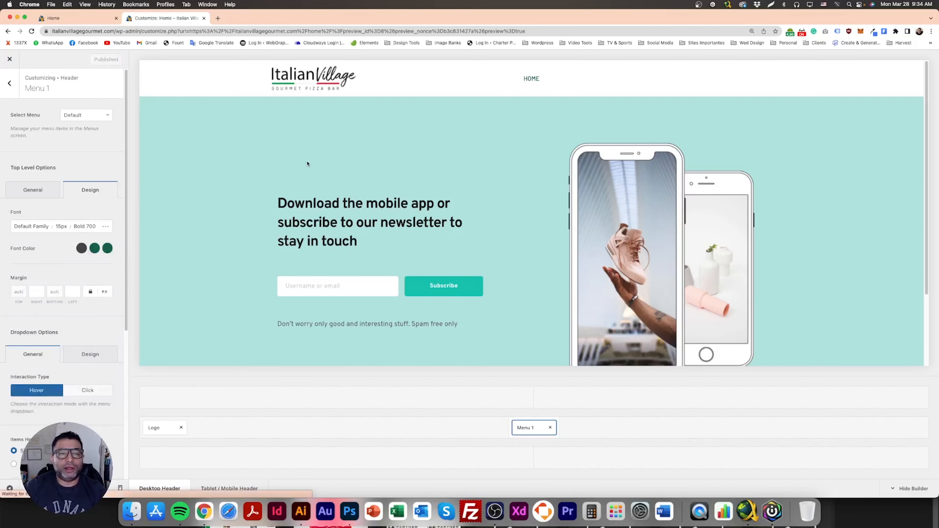
# - Add a Button element to the right end of the header's main row, matching the mockup's header
pyautogui.moveTo(534, 81)
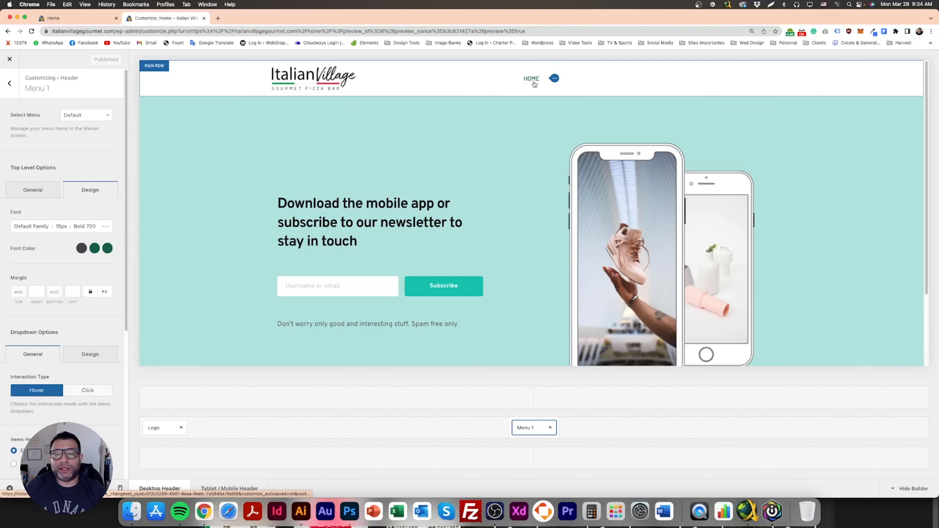
pyautogui.moveTo(328, 76)
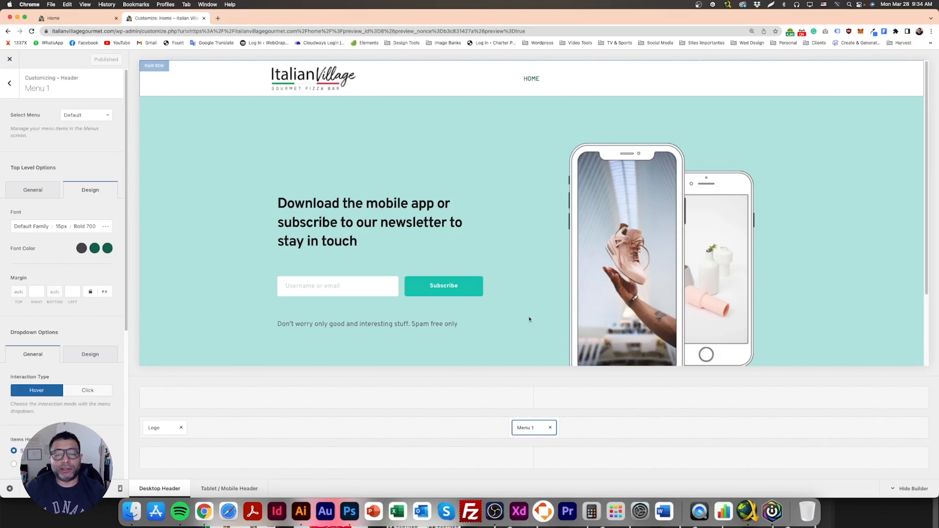
pyautogui.click(349, 511)
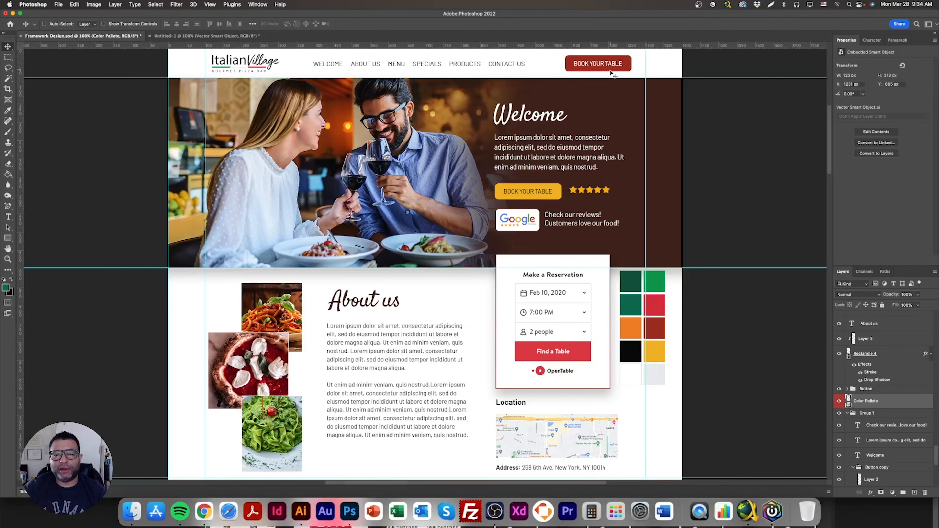
pyautogui.click(205, 512)
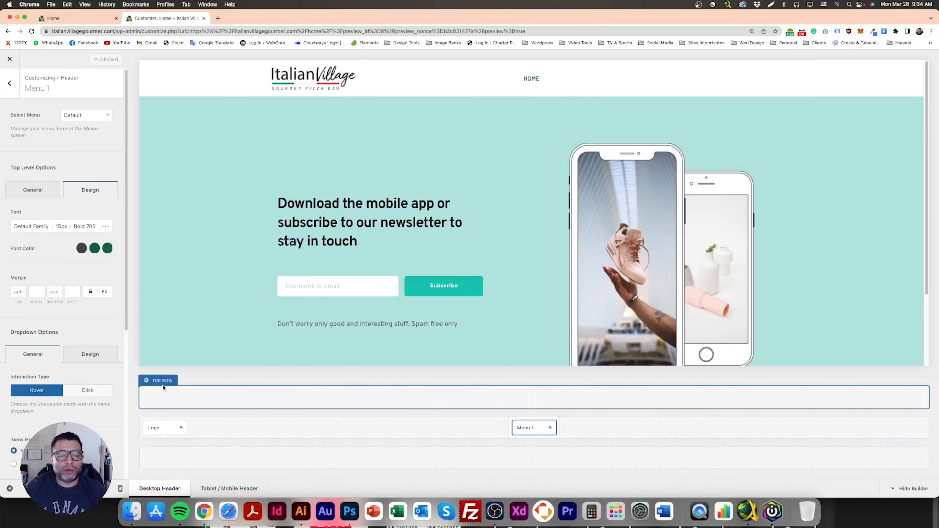
pyautogui.click(161, 411)
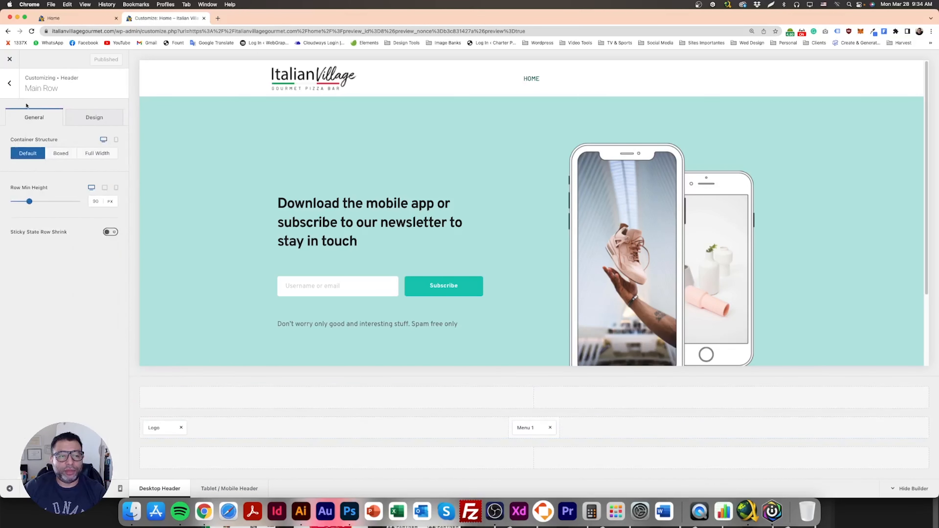
pyautogui.click(10, 87)
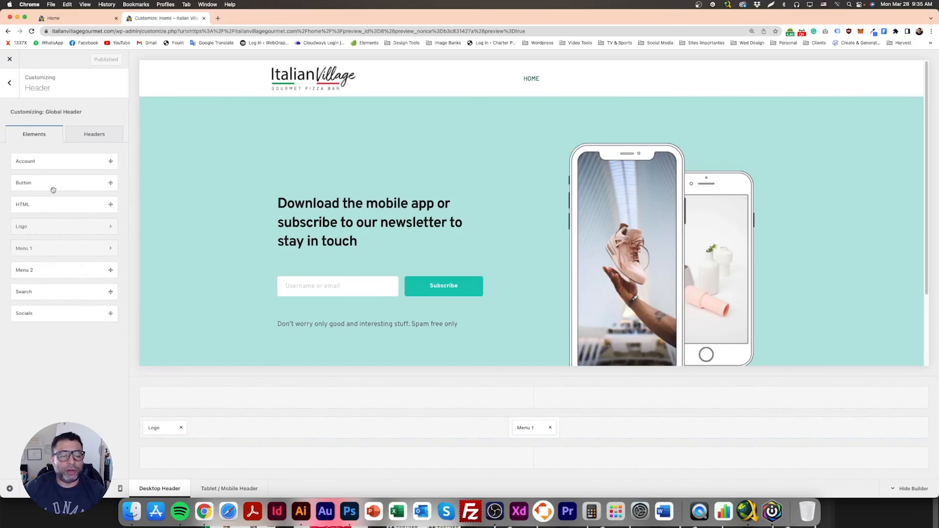
pyautogui.moveTo(32, 180); pyautogui.dragTo(267, 231)
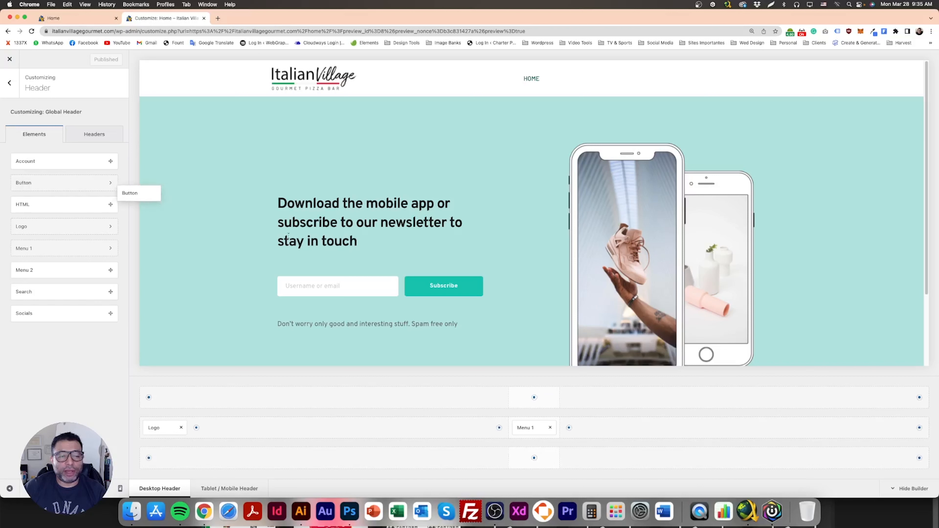
pyautogui.moveTo(127, 215); pyautogui.dragTo(894, 428)
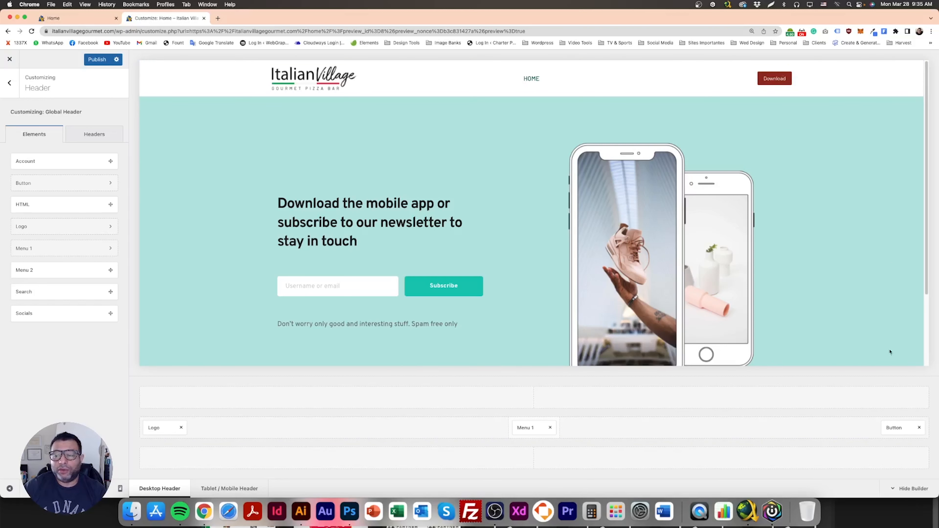
pyautogui.moveTo(772, 80)
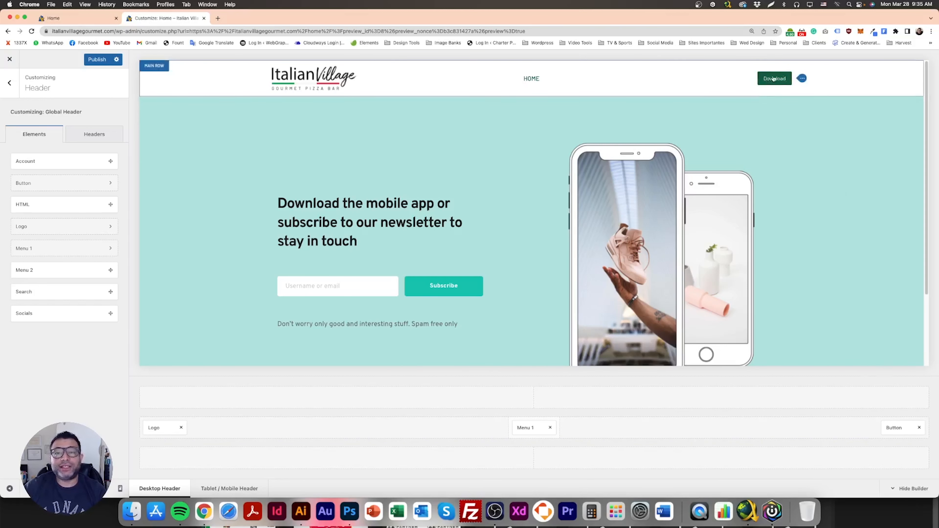
# - Set the header button's label to book your table, copied from the mockup's button text
pyautogui.click(899, 428)
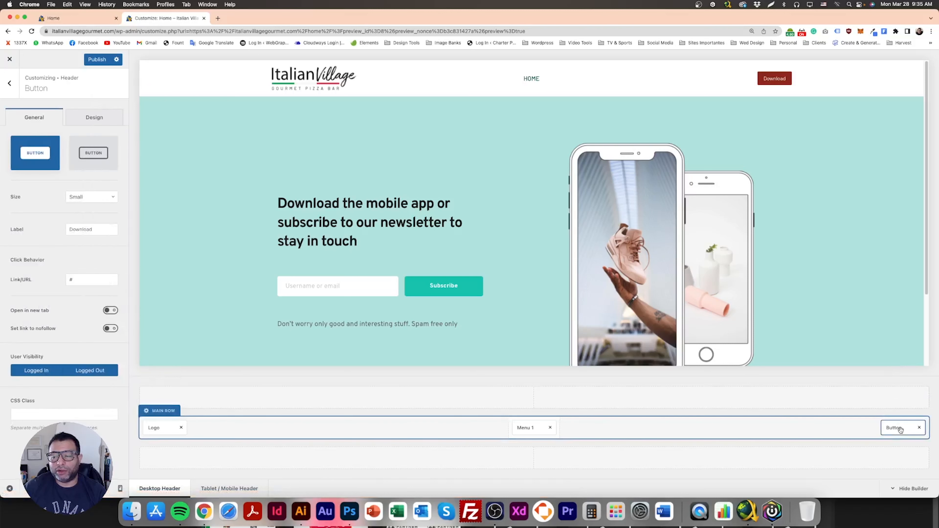
pyautogui.click(97, 229)
pyautogui.doubleClick(88, 229)
pyautogui.click(350, 516)
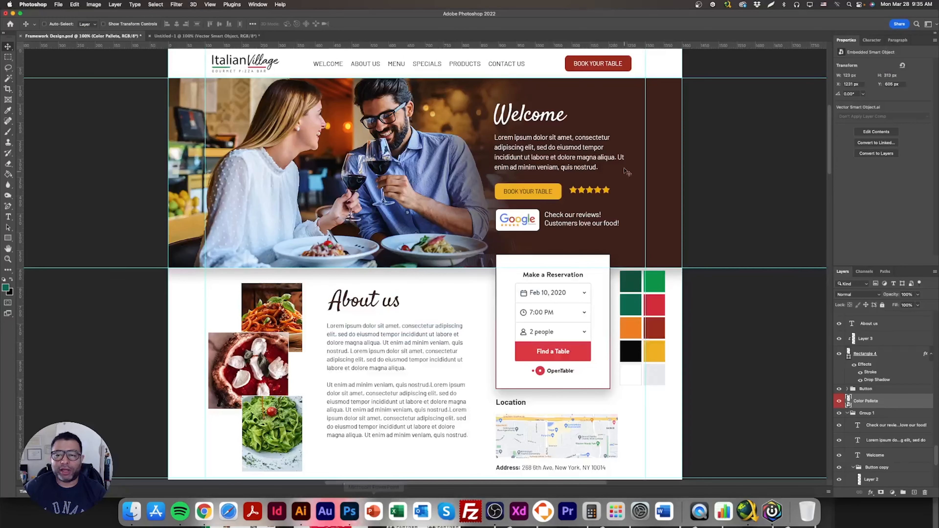
pyautogui.tripleClick(591, 63)
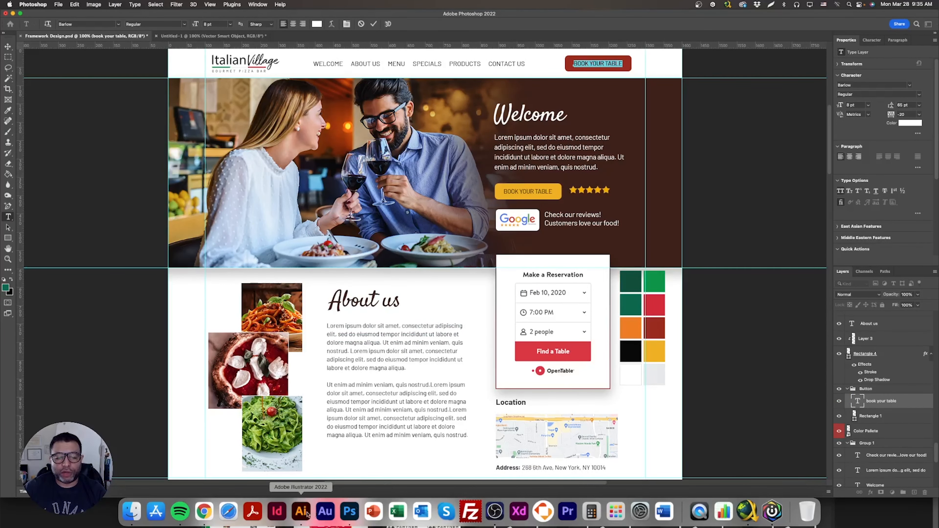
pyautogui.click(205, 511)
pyautogui.write('book your table')
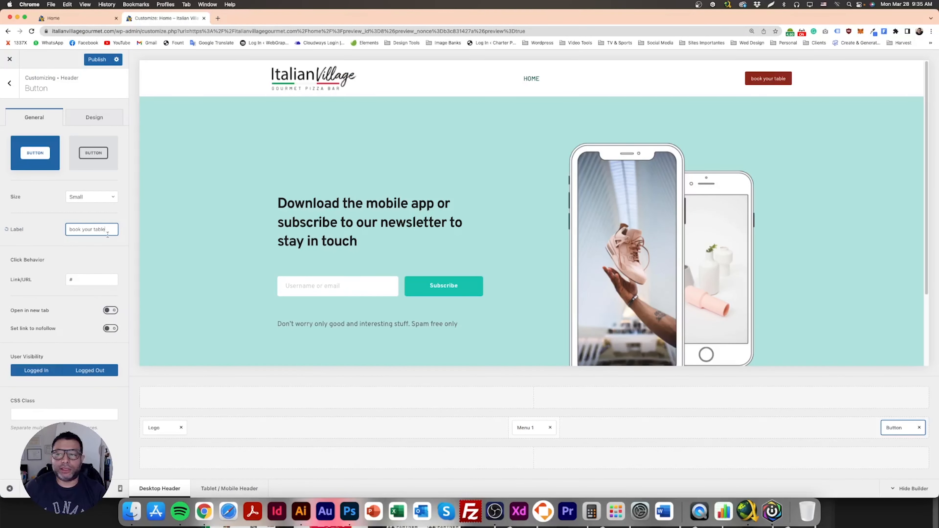
# - Retype the header button's label in capitals as BOOK YOUR TABLE
pyautogui.moveTo(106, 230); pyautogui.dragTo(33, 233)
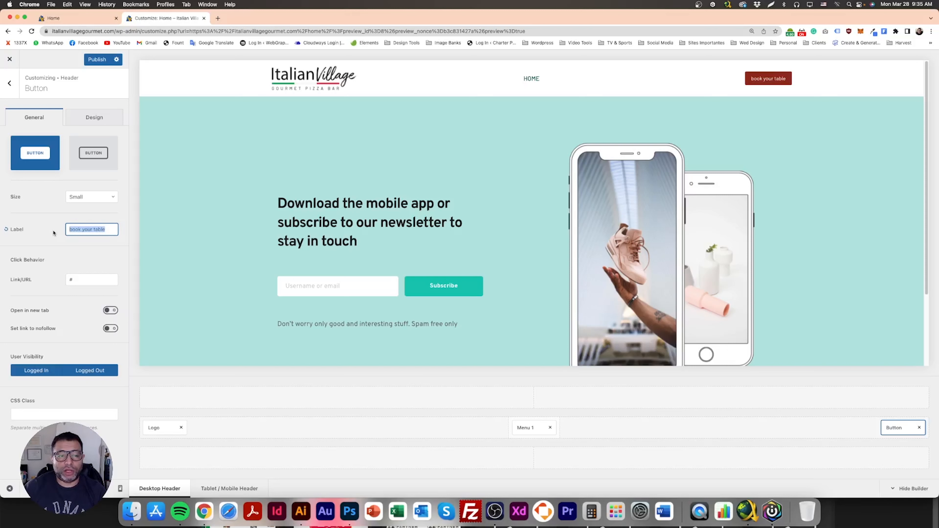
pyautogui.write('BOOK TYOU')
pyautogui.press('super+a')
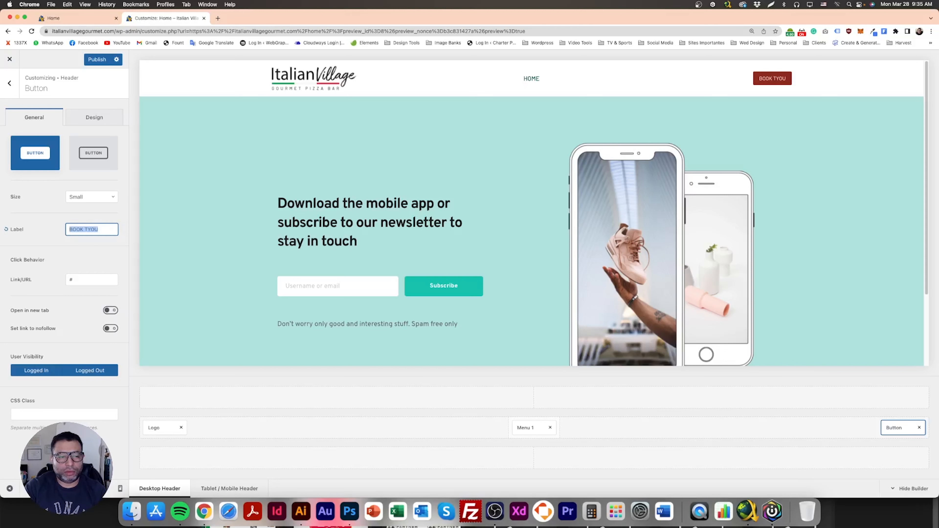
pyautogui.write('BOOK YOUR')
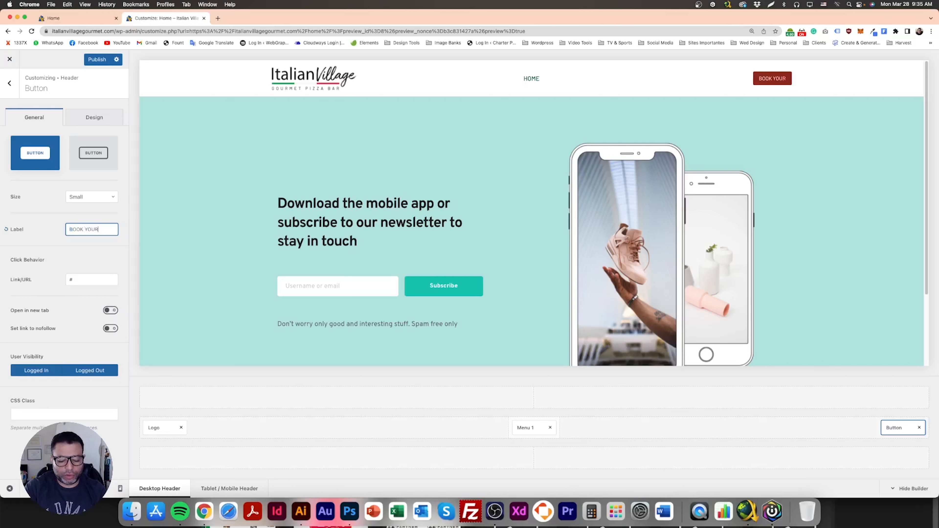
pyautogui.write(' TABLE')
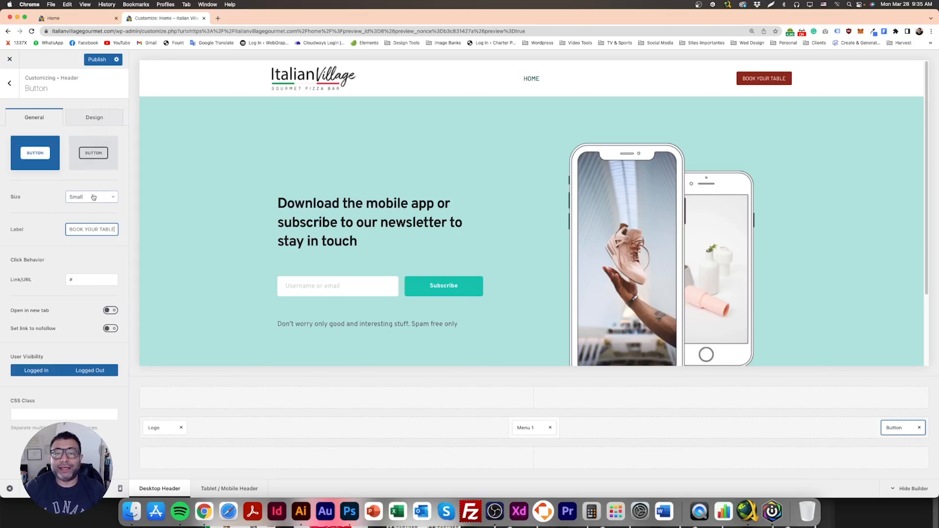
# - Set the header button's size to Medium and publish the change
pyautogui.click(49, 199)
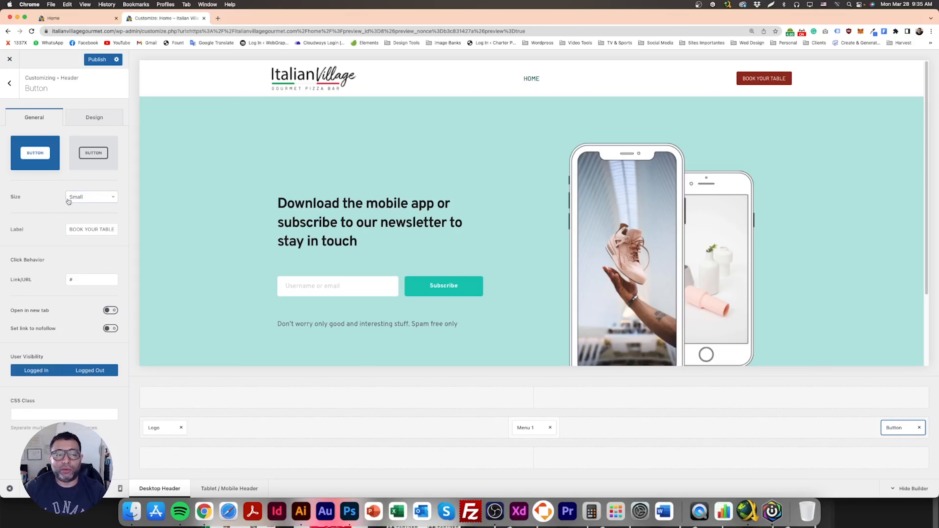
pyautogui.click(98, 199)
pyautogui.click(79, 243)
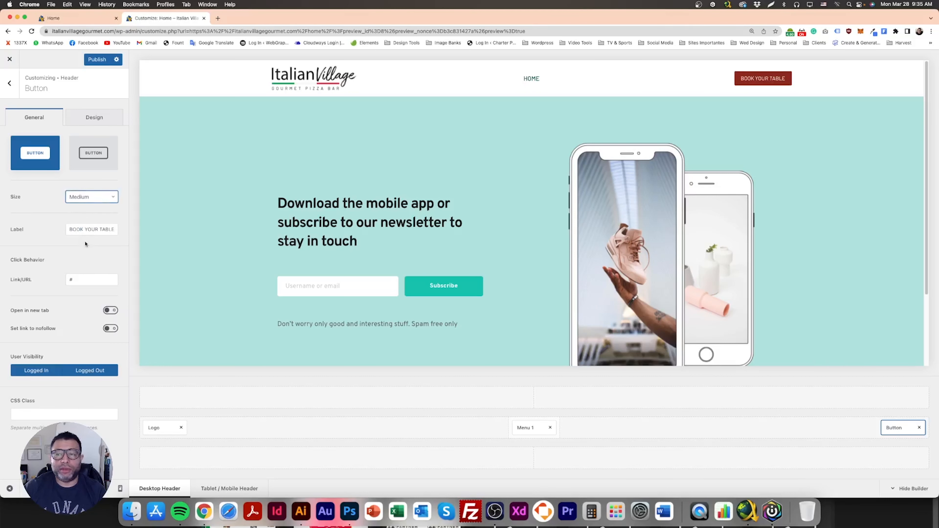
pyautogui.click(96, 60)
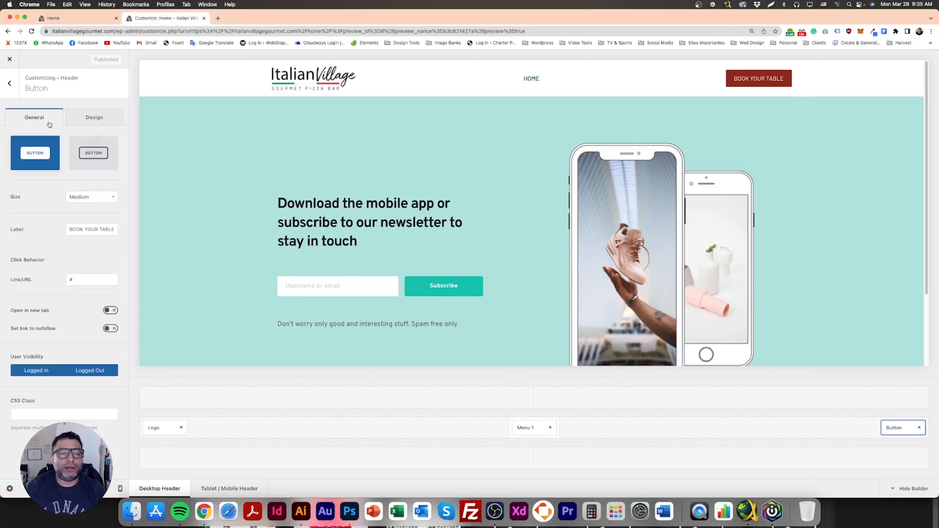
# - Review the button's design and link settings, publish the header, and exit the Customizer
pyautogui.click(94, 119)
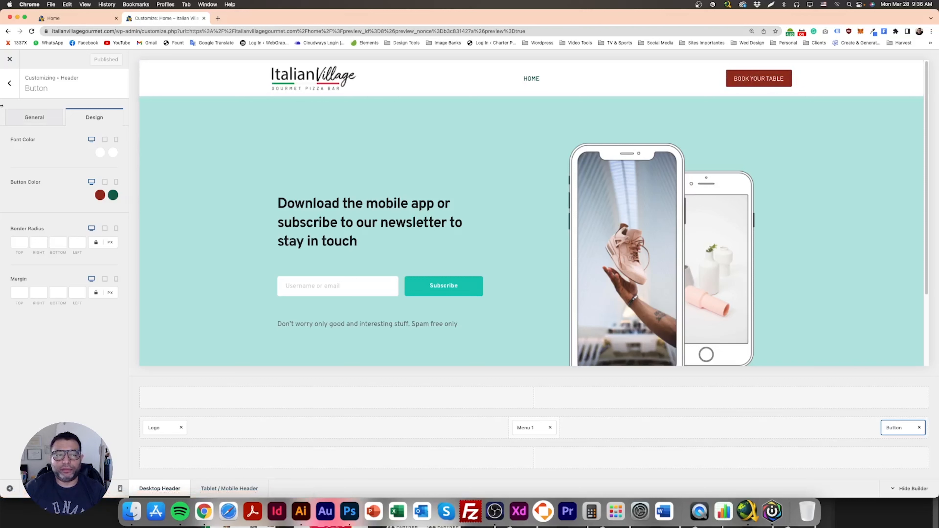
pyautogui.click(34, 117)
pyautogui.click(71, 281)
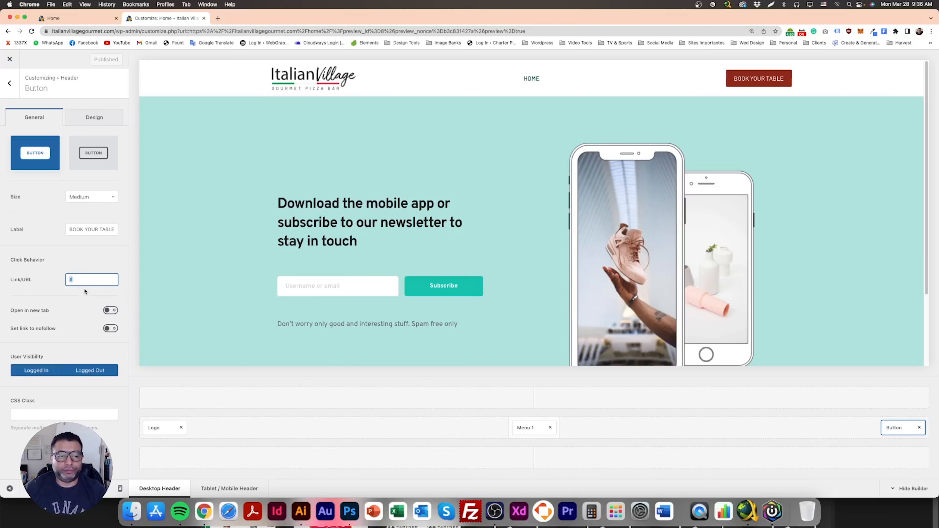
pyautogui.click(10, 87)
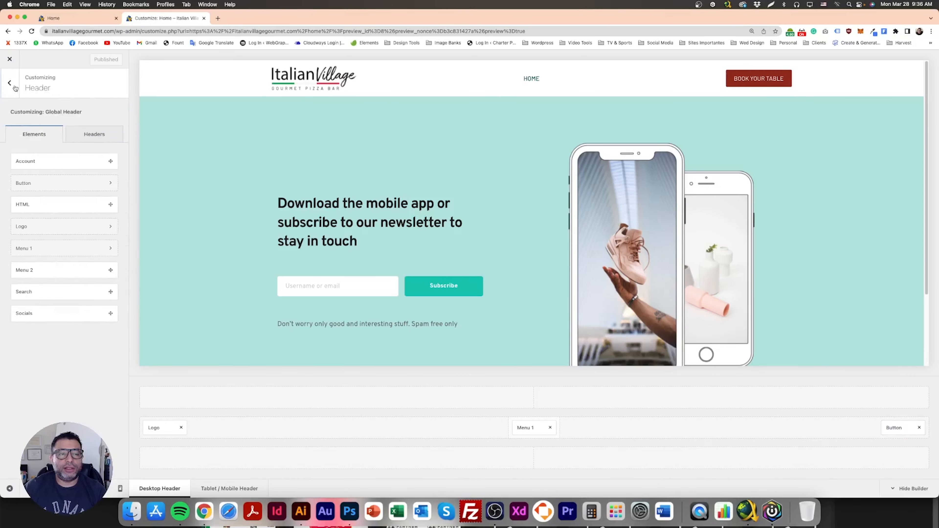
pyautogui.click(11, 86)
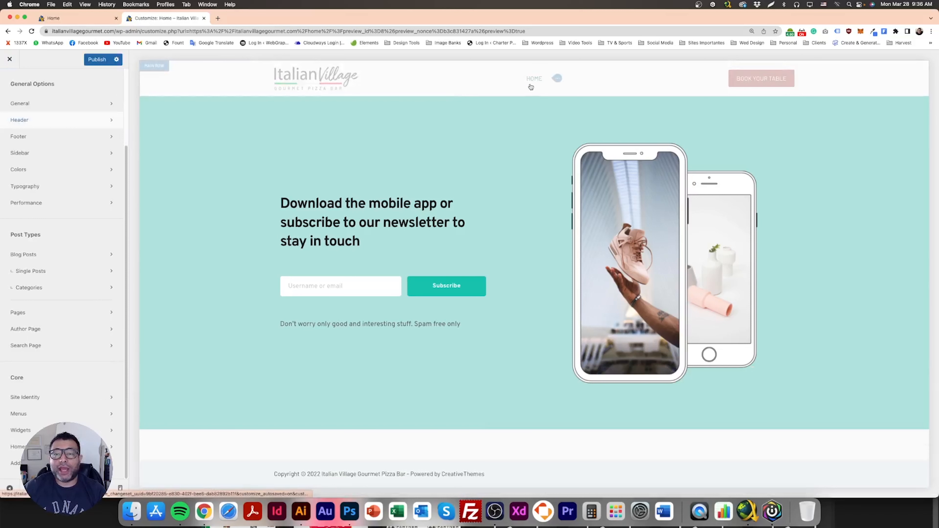
pyautogui.click(91, 62)
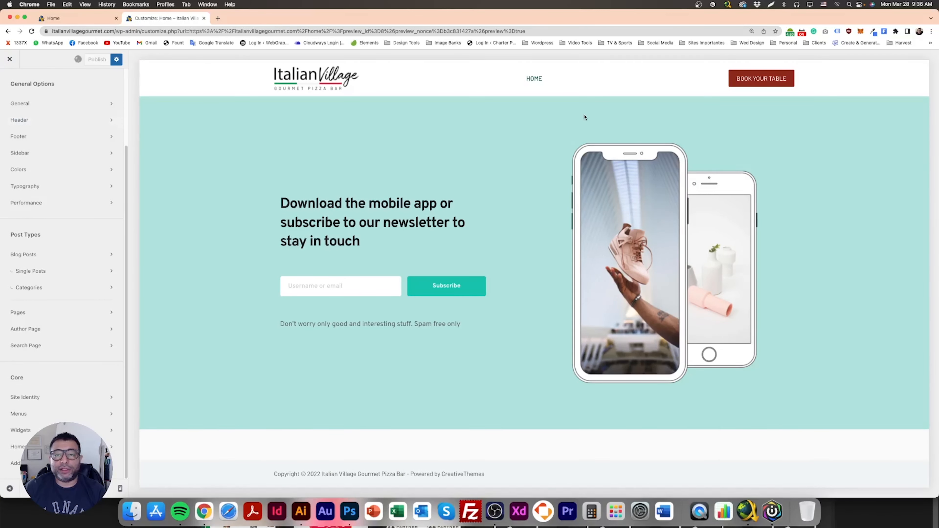
pyautogui.moveTo(533, 80)
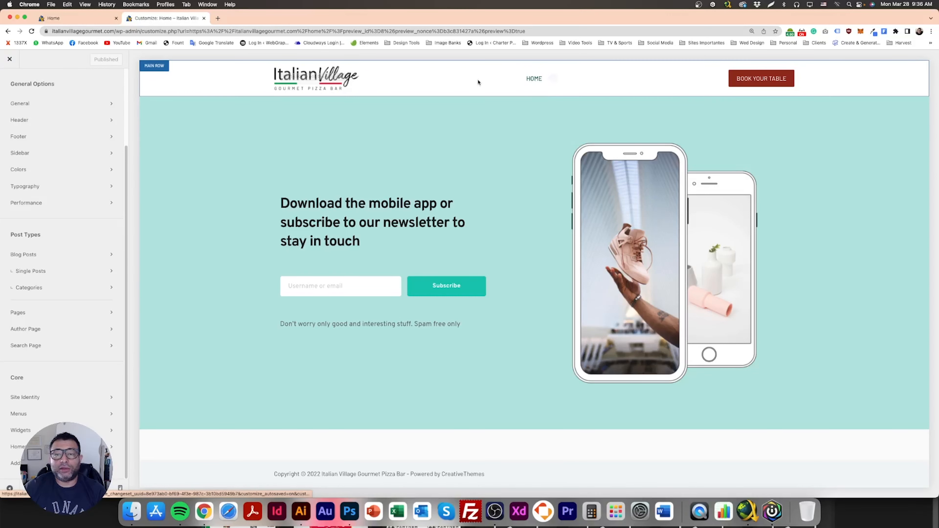
pyautogui.click(6, 61)
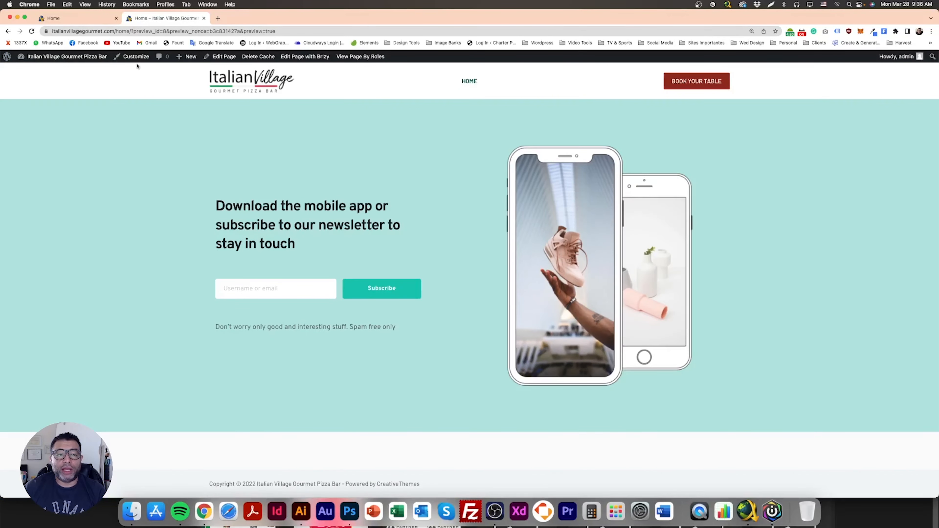
# - Open the WordPress Menus screen and create a new menu named Menu 1
pyautogui.moveTo(193, 61)
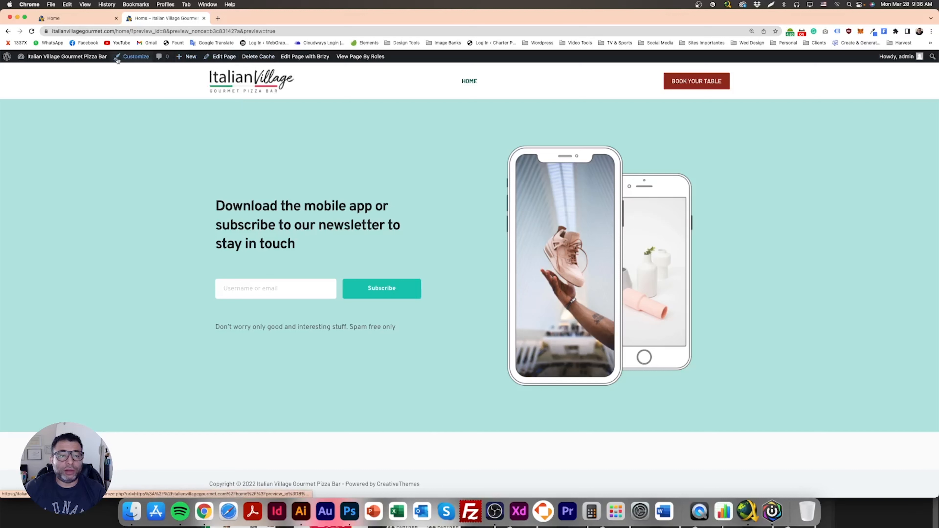
pyautogui.moveTo(36, 57)
pyautogui.click(33, 72)
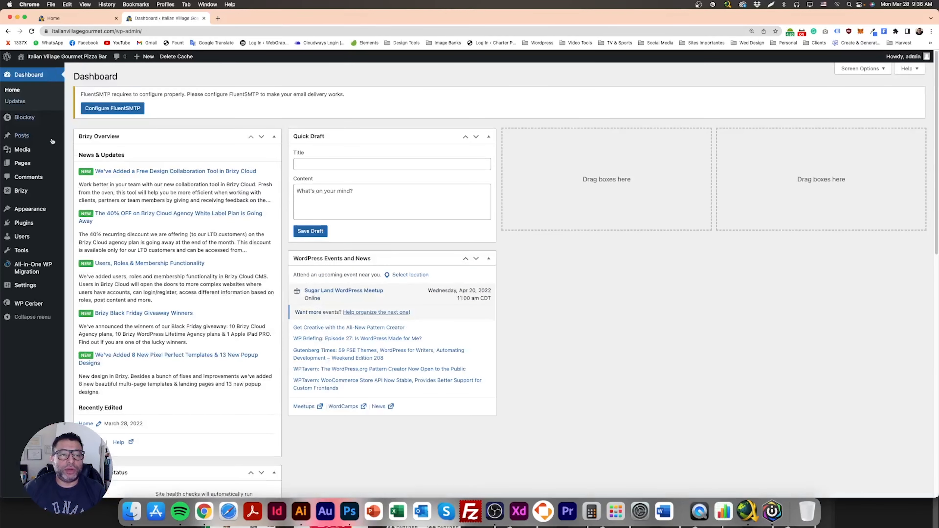
pyautogui.moveTo(30, 210)
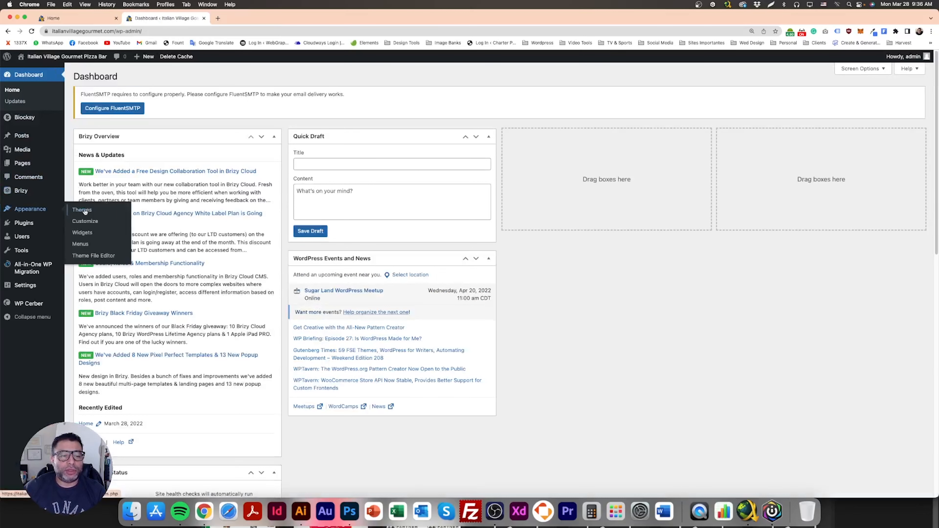
pyautogui.click(87, 247)
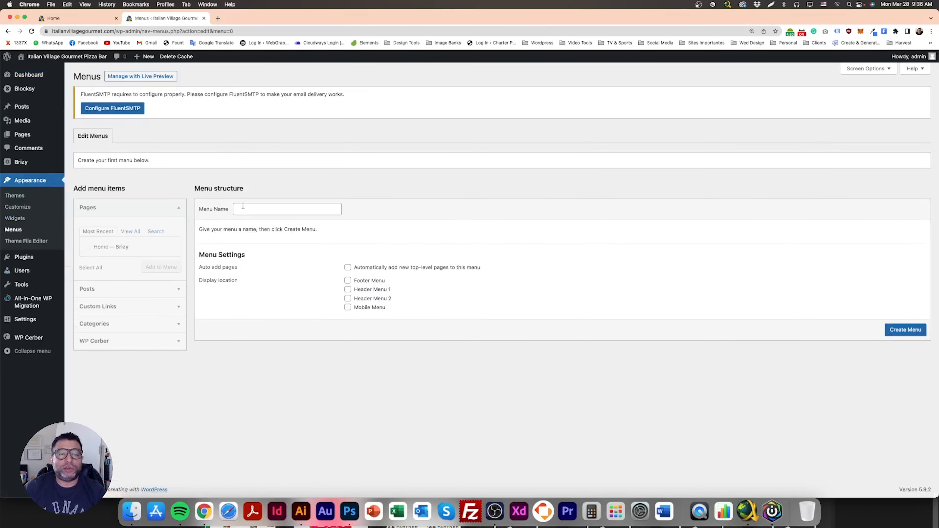
pyautogui.click(267, 212)
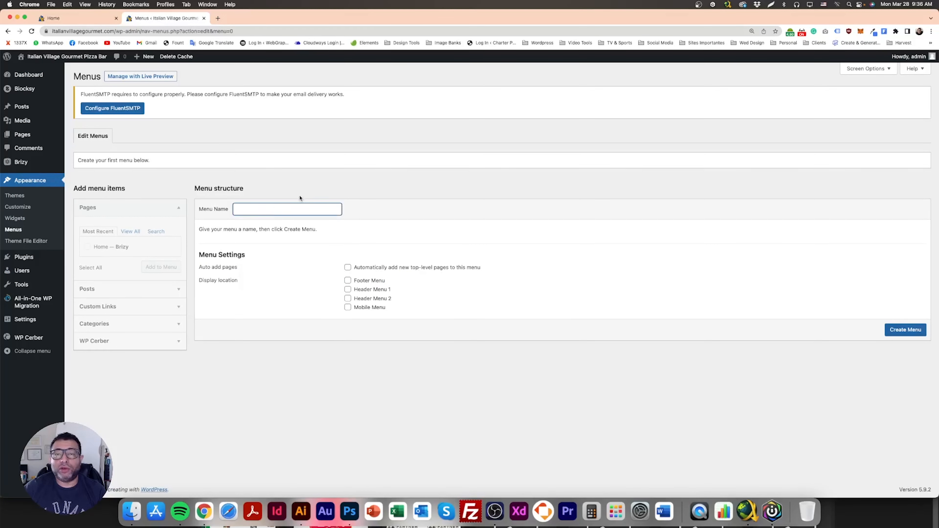
pyautogui.write('Menu 1')
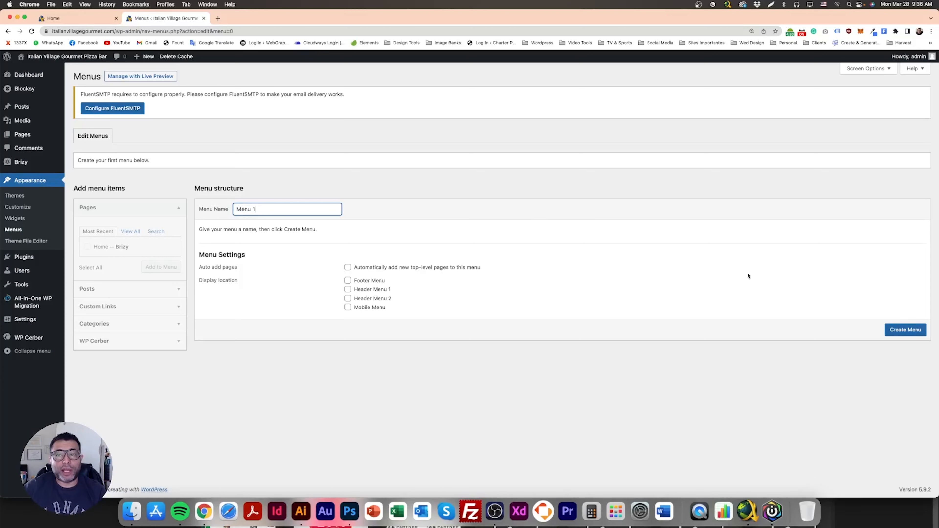
pyautogui.click(902, 334)
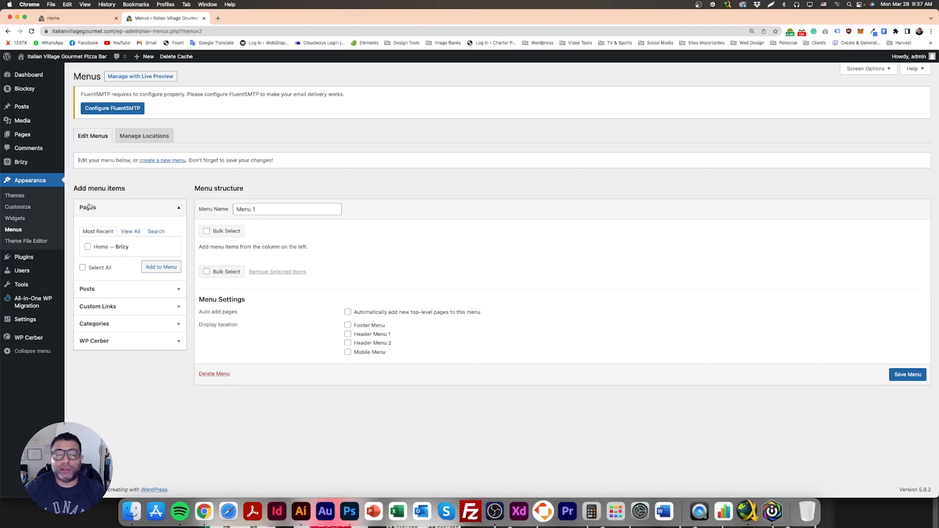
# - Add the Home page to Menu 1 and save the menu
pyautogui.click(87, 247)
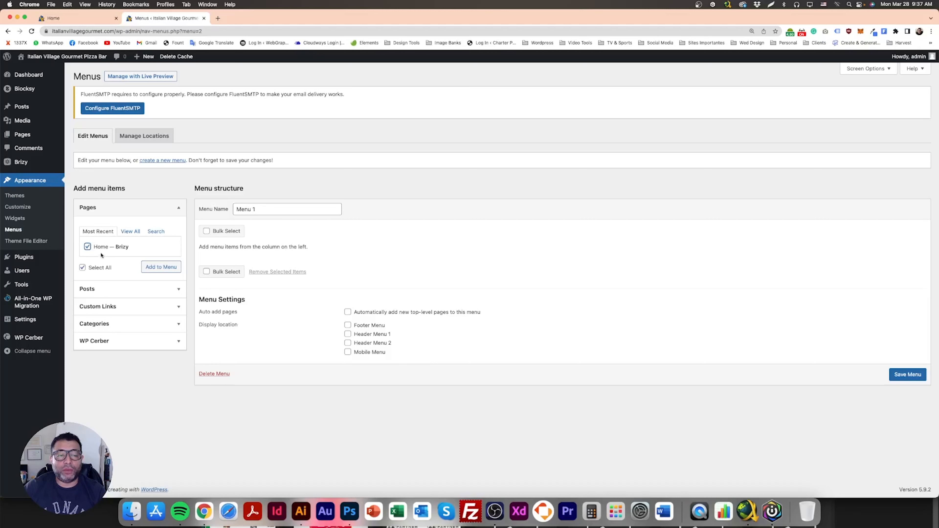
pyautogui.click(155, 269)
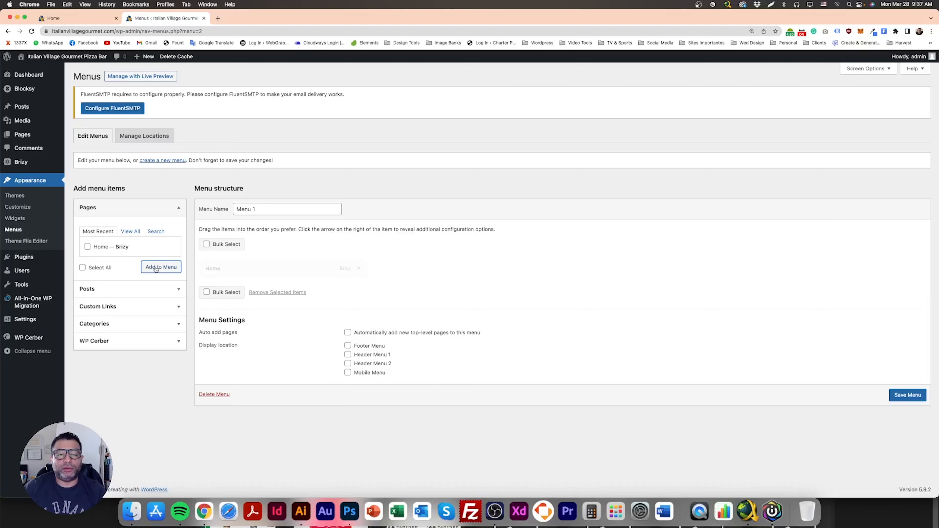
pyautogui.click(902, 395)
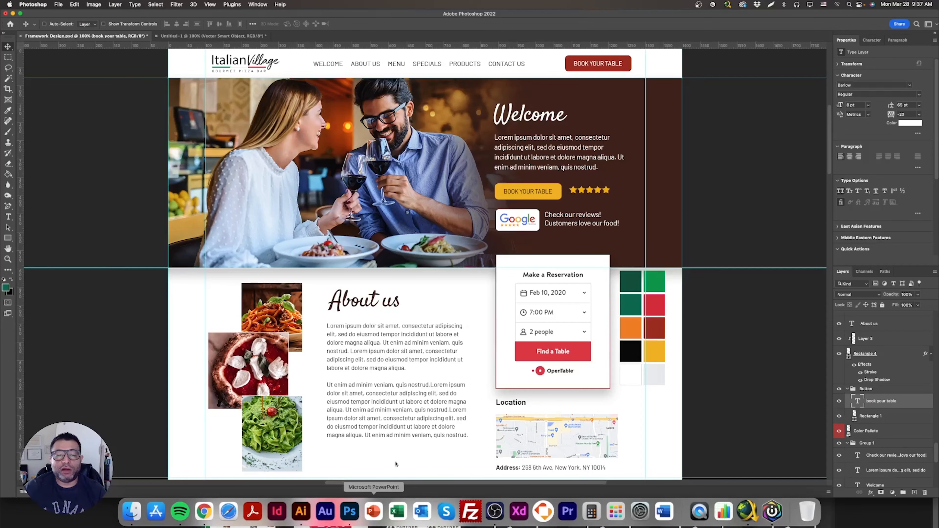
# - Following the mockup's navigation, add a custom link with URL # labelled ABOUT US to Menu 1
pyautogui.click(350, 511)
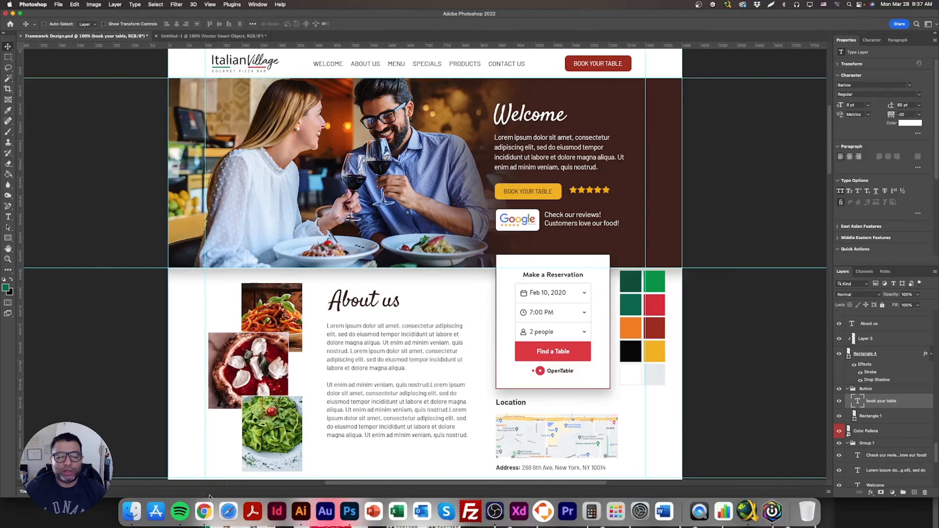
pyautogui.click(206, 509)
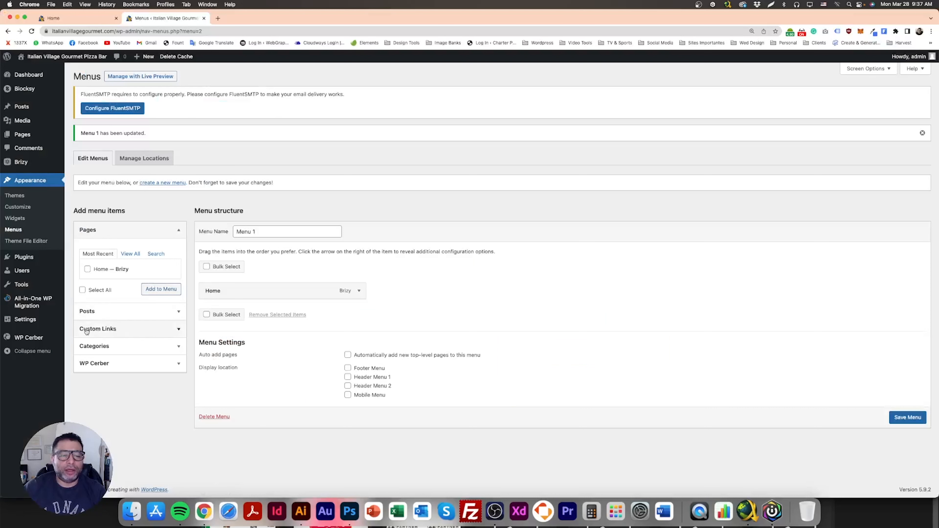
pyautogui.click(120, 329)
pyautogui.click(148, 289)
pyautogui.write('#')
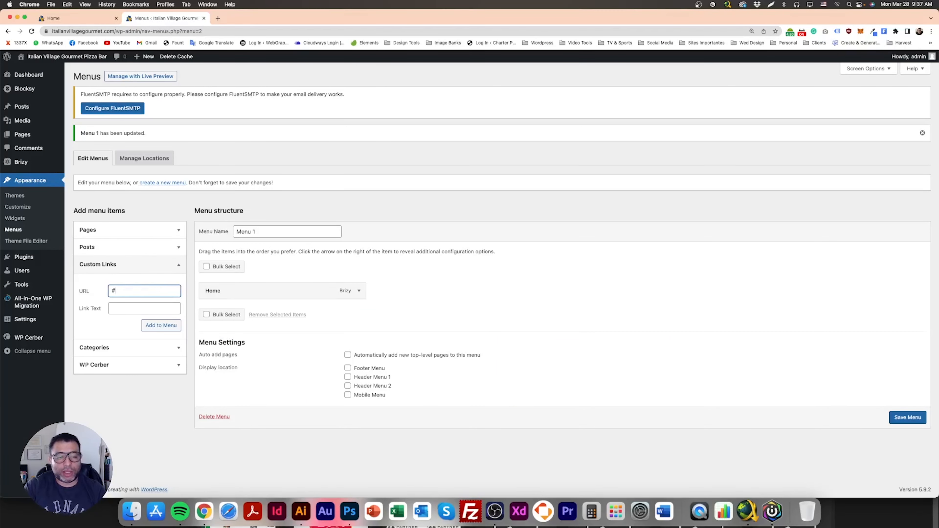
pyautogui.click(145, 308)
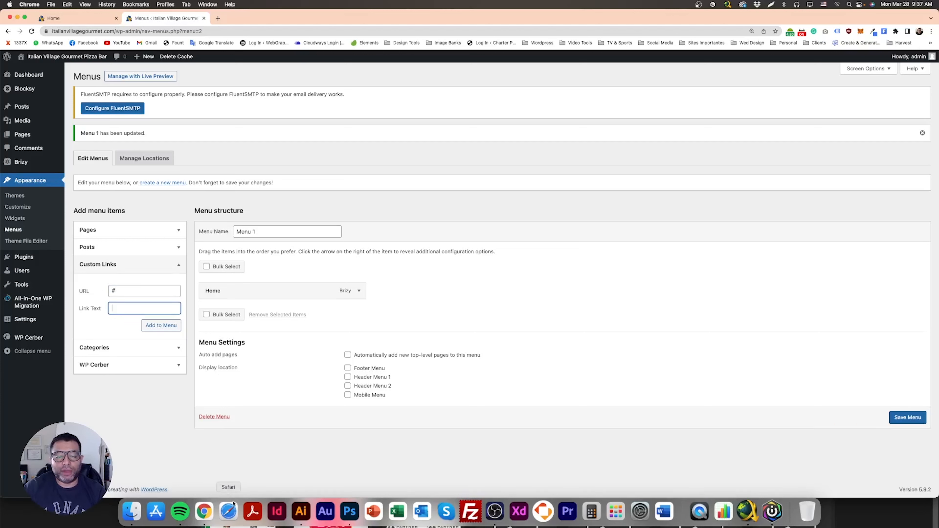
pyautogui.click(350, 512)
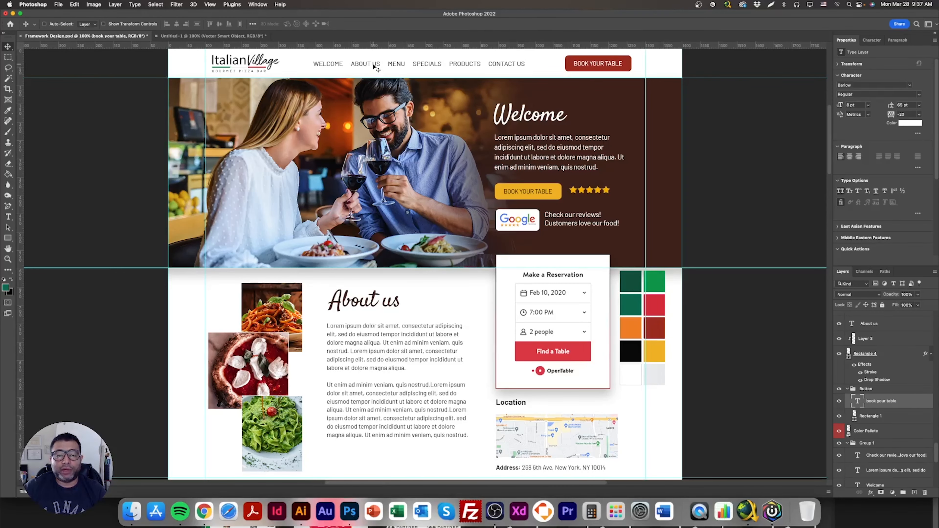
pyautogui.click(205, 511)
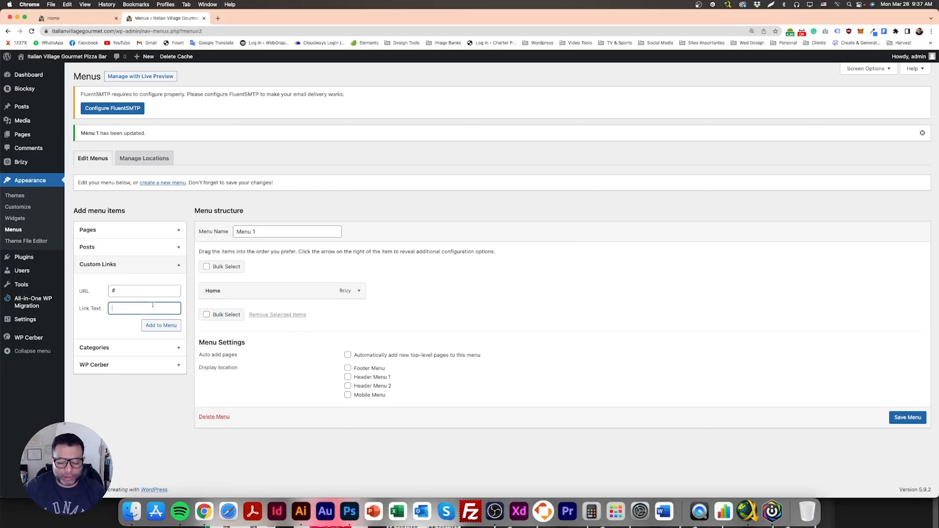
pyautogui.click(165, 328)
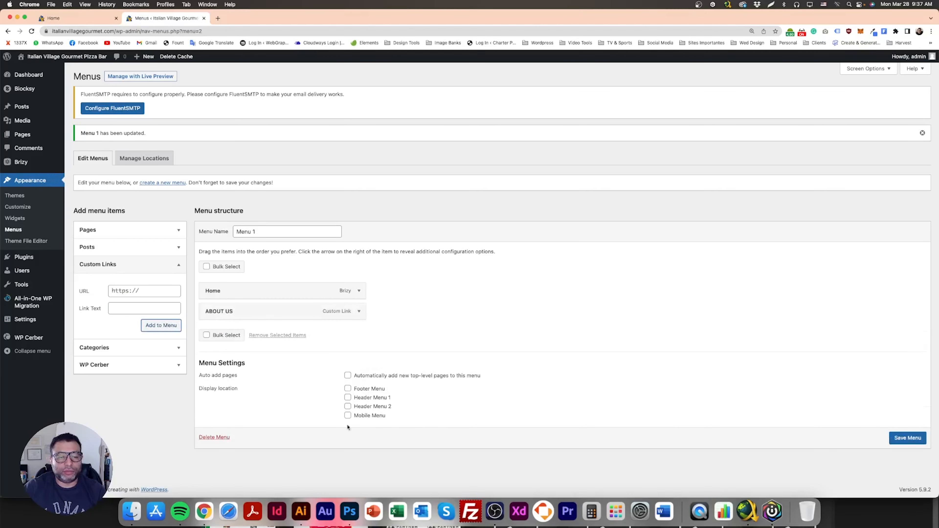
# - Following the mockup's navigation, add a custom link with URL # labelled MENU to Menu 1
pyautogui.click(354, 517)
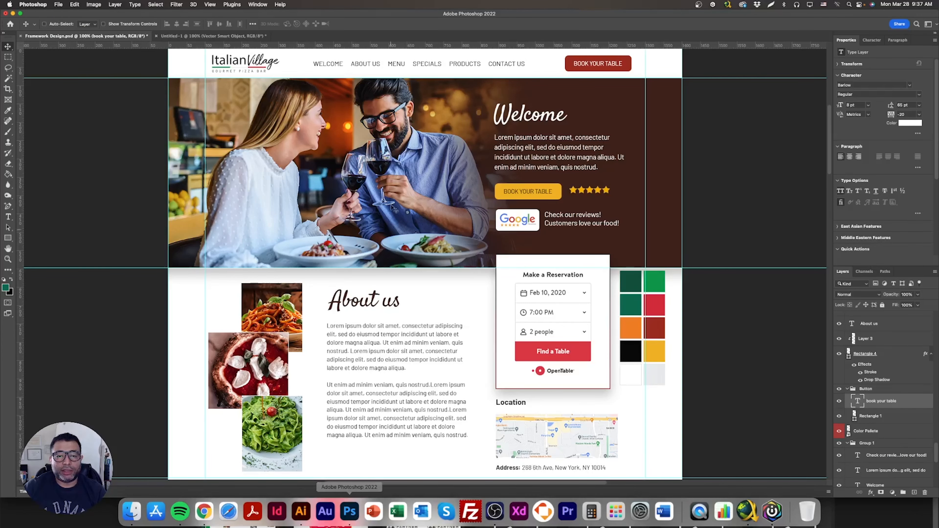
pyautogui.click(204, 512)
pyautogui.click(134, 290)
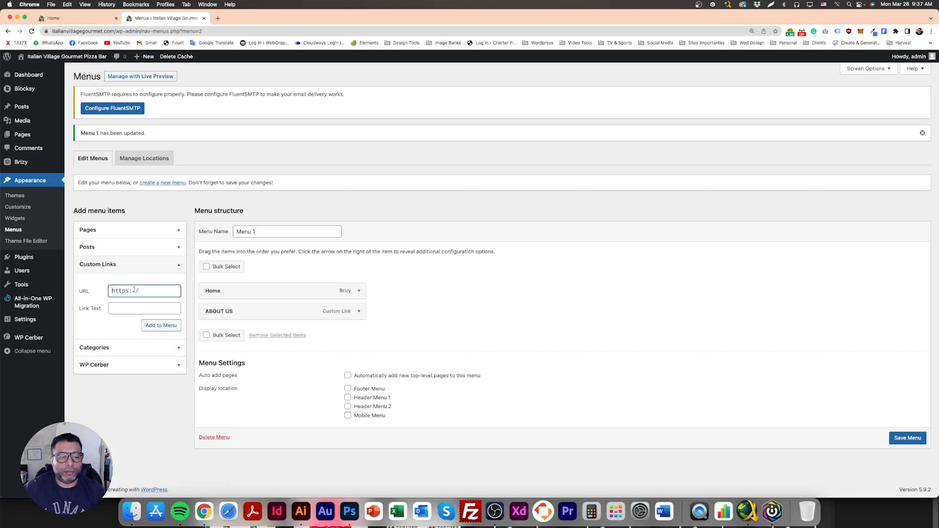
pyautogui.write('#')
pyautogui.press('Tab')
pyautogui.write('MENU')
pyautogui.click(161, 325)
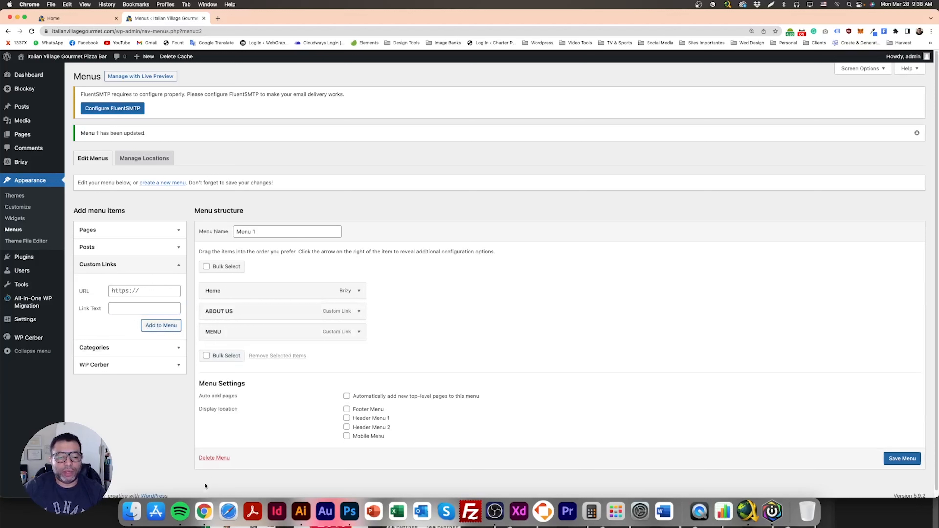
# - Add a custom link with URL # labelled SPECIALS to Menu 1
pyautogui.click(350, 512)
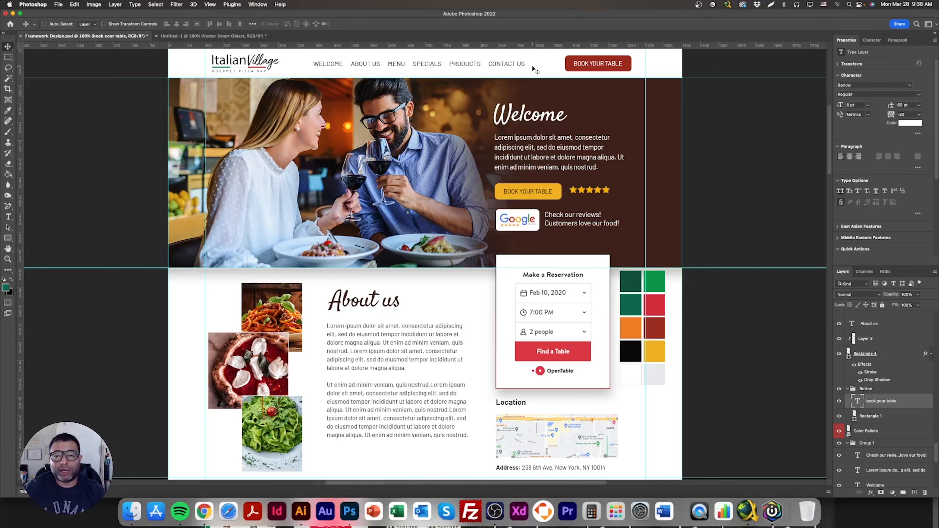
pyautogui.click(204, 512)
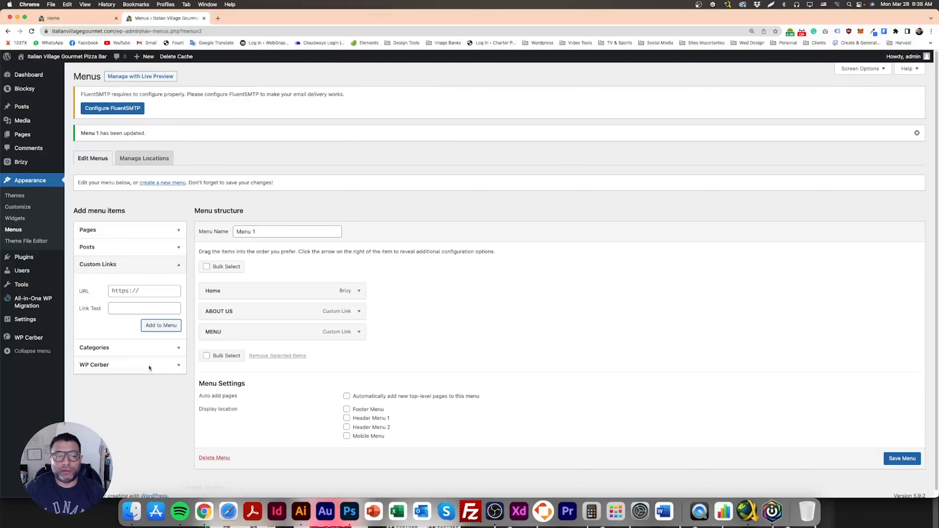
pyautogui.click(133, 292)
pyautogui.write('#')
pyautogui.press('Tab')
pyautogui.write('SPECIAL')
pyautogui.click(161, 326)
# - Add a custom link with URL # labelled PRODUCTS to Menu 1
pyautogui.click(144, 290)
pyautogui.write('#')
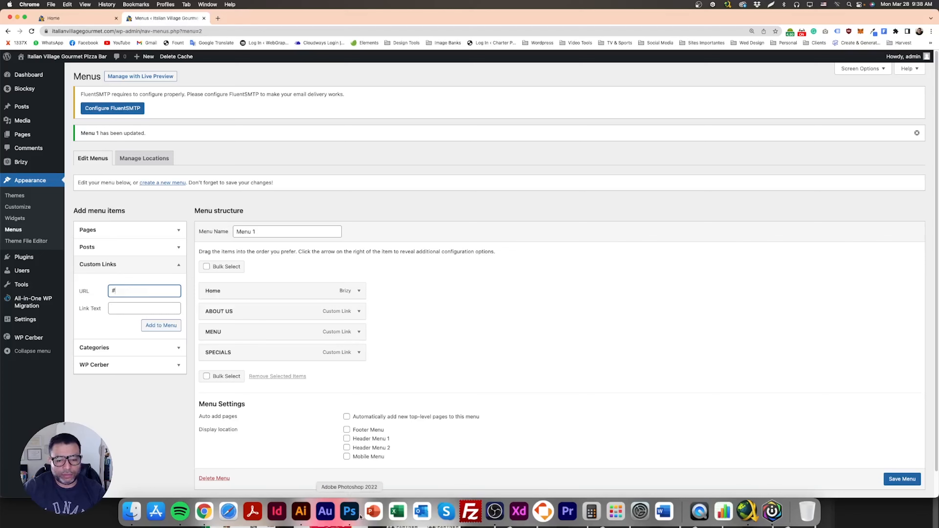
pyautogui.click(349, 512)
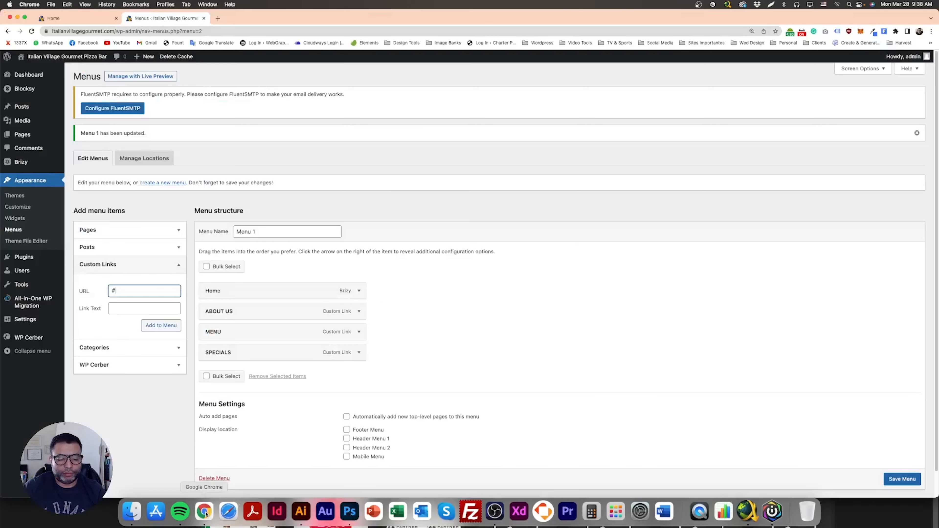
pyautogui.click(207, 514)
pyautogui.click(154, 308)
pyautogui.write('PRODUCTS')
pyautogui.click(168, 326)
# - Add a custom link with URL # labelled CONTACT US to Menu 1
pyautogui.click(139, 291)
pyautogui.press('super+a')
pyautogui.write('#')
pyautogui.press('Tab')
pyautogui.write('CONTA')
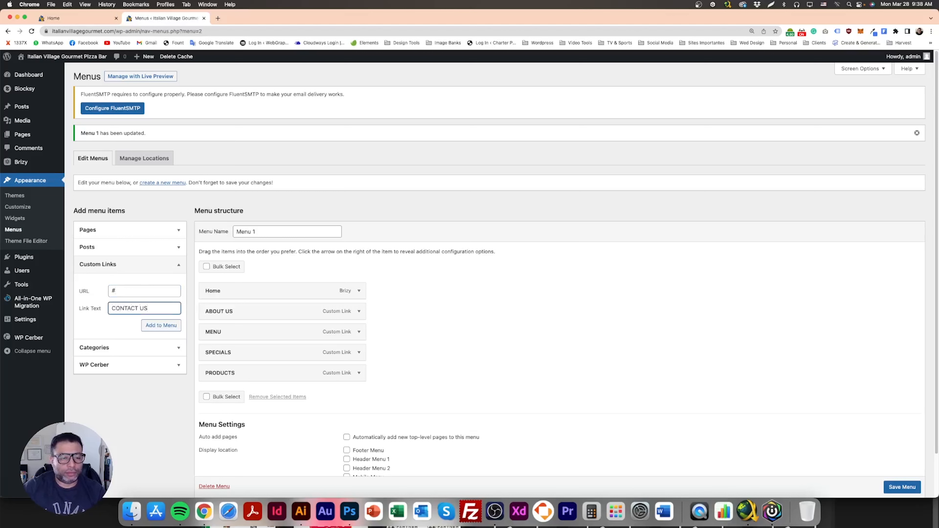
pyautogui.click(161, 326)
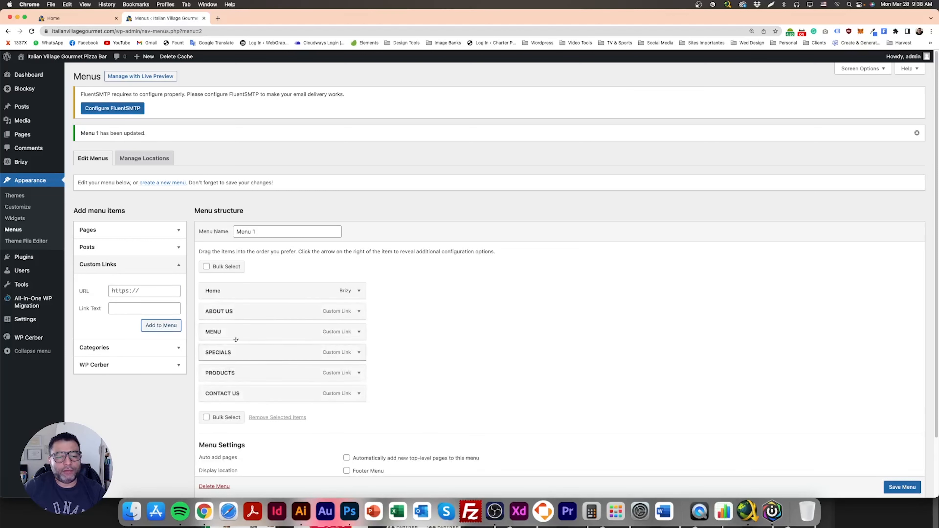
# - Change the Home menu item's navigation label to HOME
pyautogui.click(359, 291)
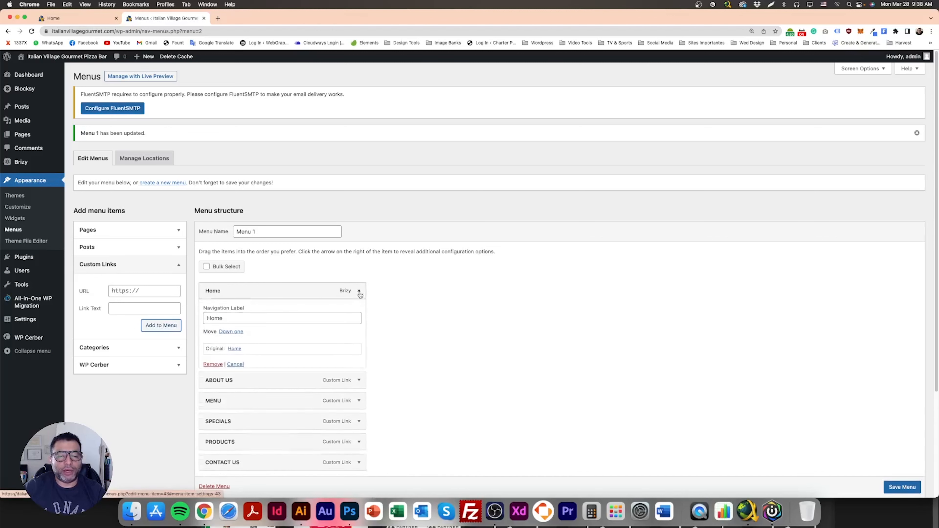
pyautogui.moveTo(256, 319); pyautogui.dragTo(172, 320)
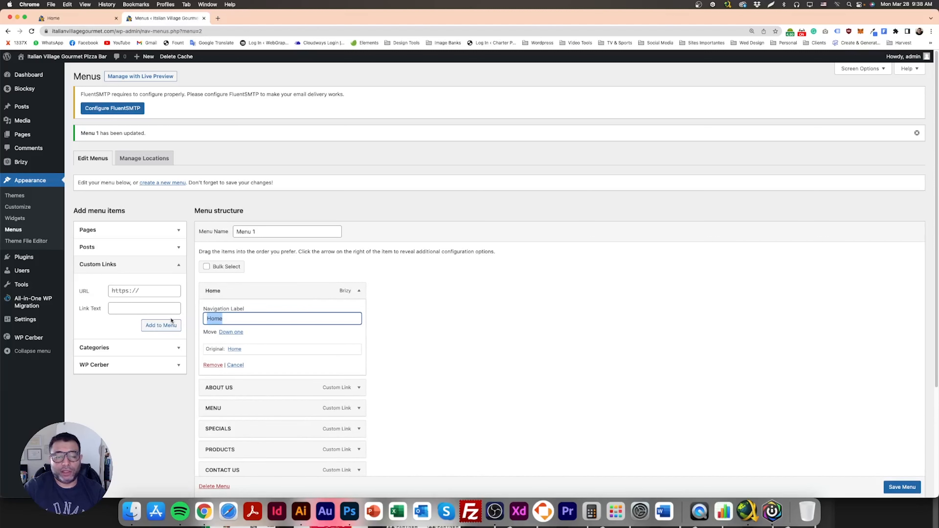
pyautogui.write('HO')
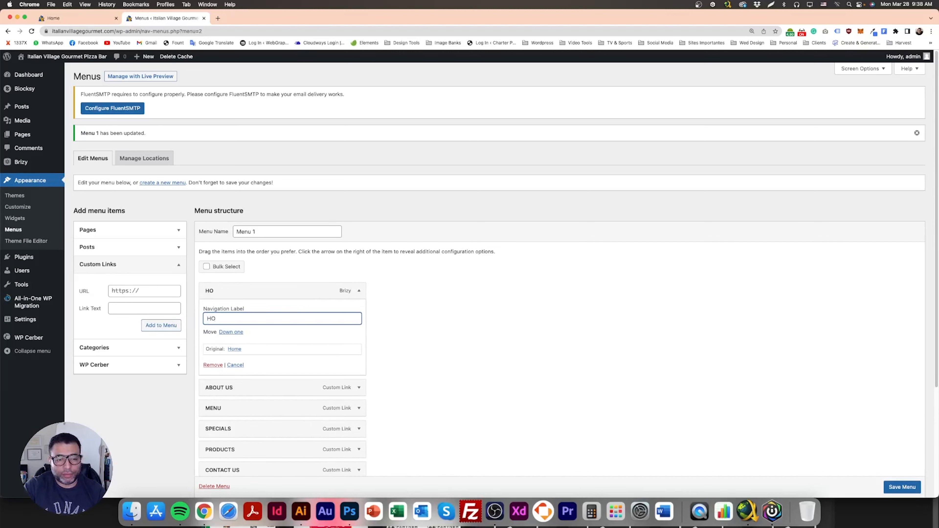
pyautogui.write('ME')
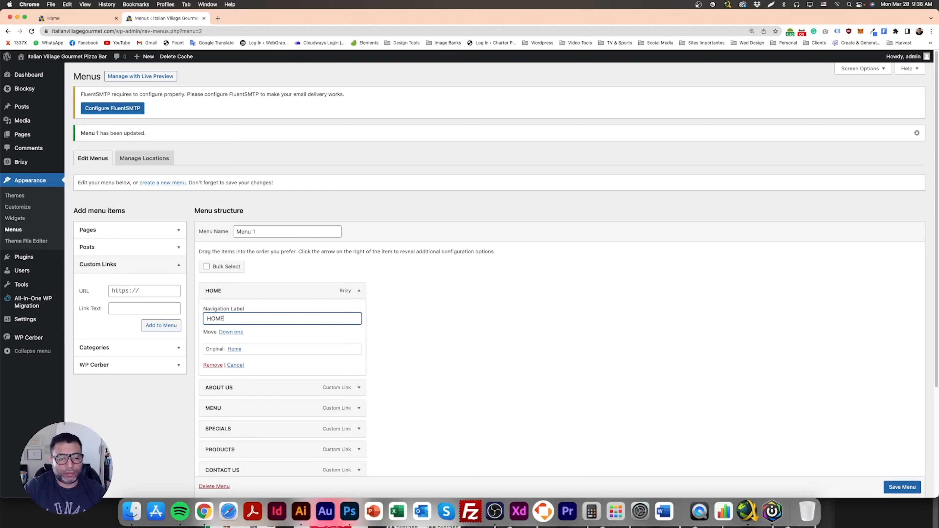
pyautogui.click(365, 291)
# - Assign Menu 1 to the Header Menu 1 and Mobile Menu display locations and save the menu
pyautogui.scroll(-3, 555, 333)
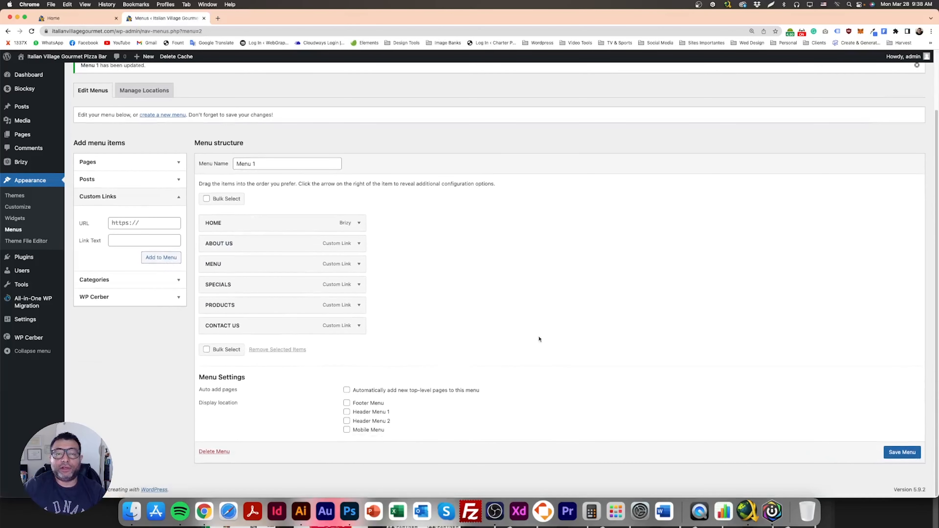
pyautogui.click(898, 452)
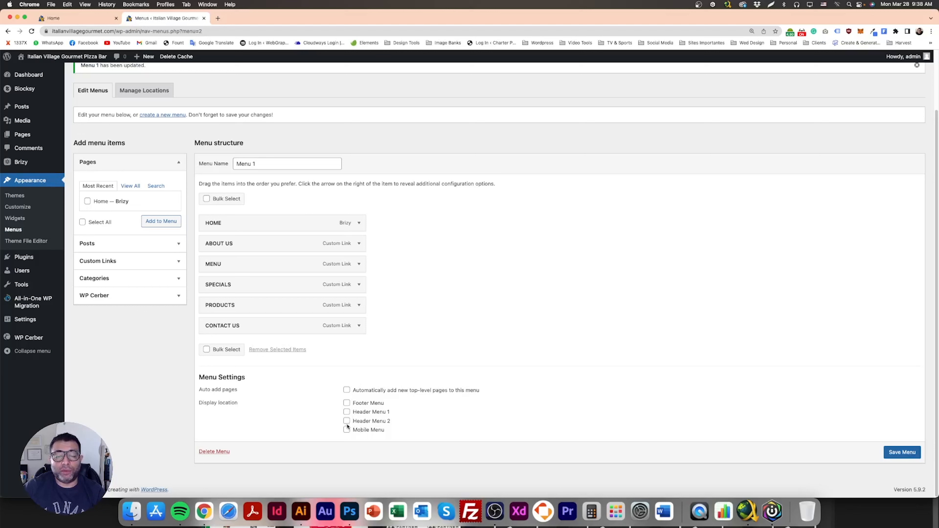
pyautogui.click(347, 413)
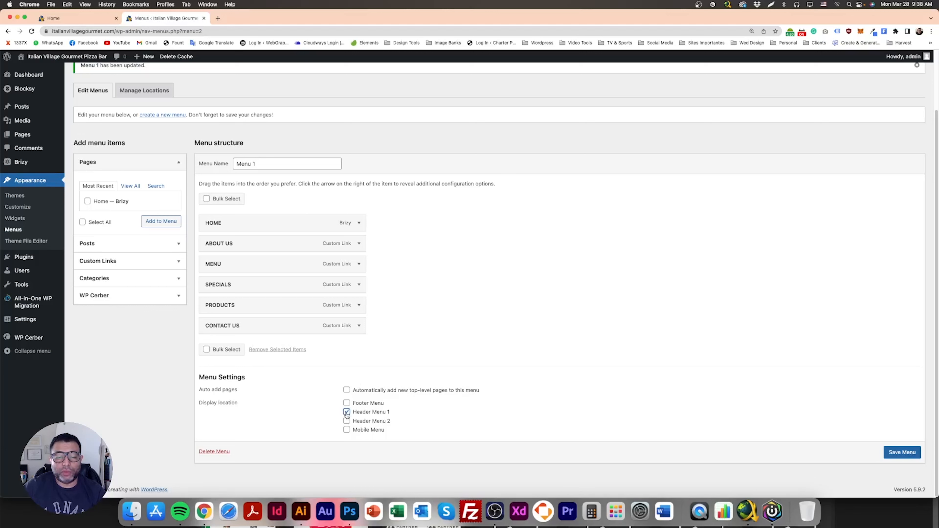
pyautogui.click(347, 430)
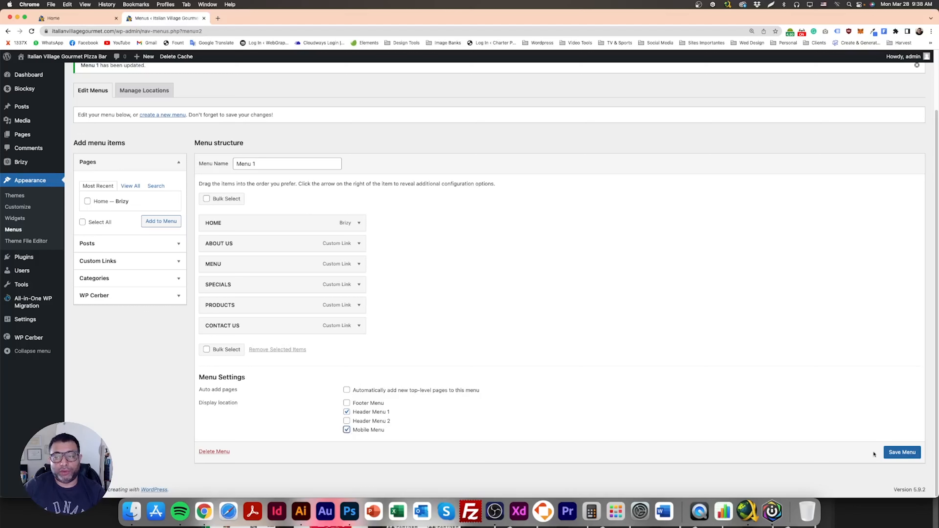
pyautogui.click(901, 459)
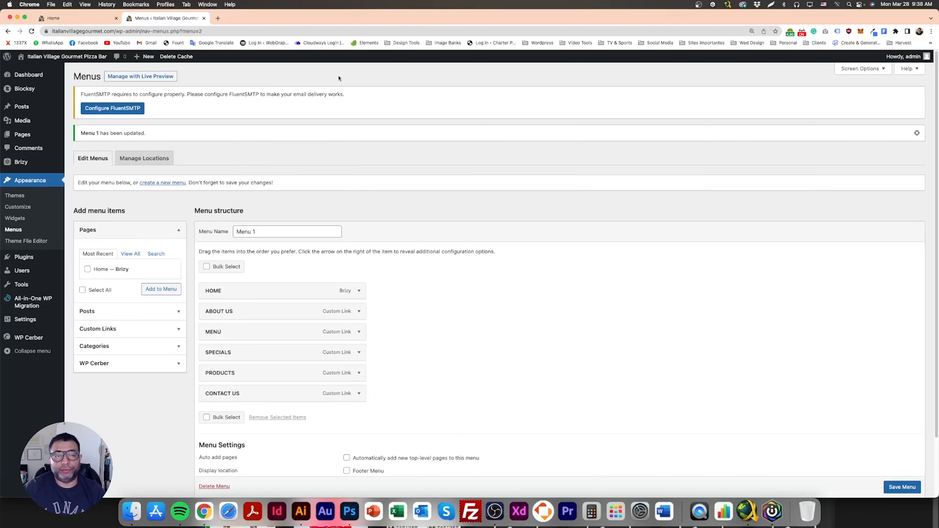
# - Open the live site in a new browser tab and switch to it
pyautogui.rightClick(71, 59)
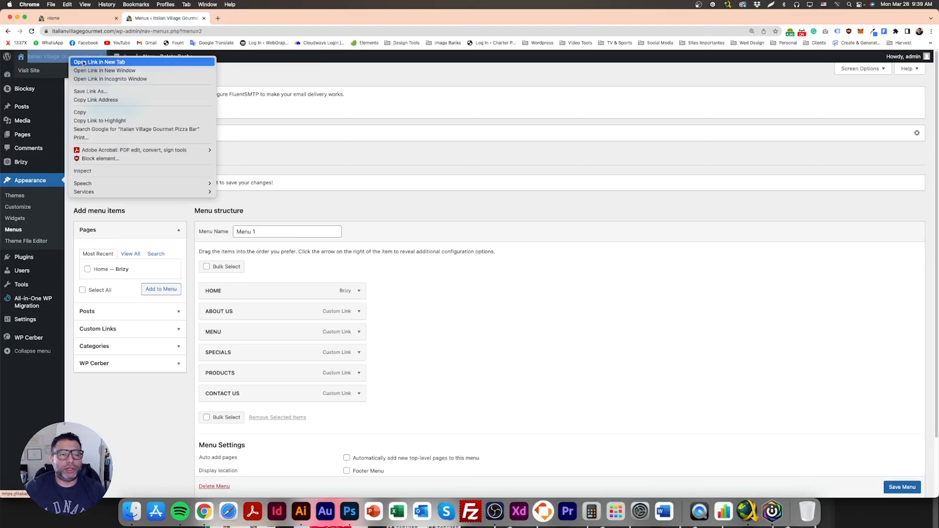
pyautogui.click(58, 60)
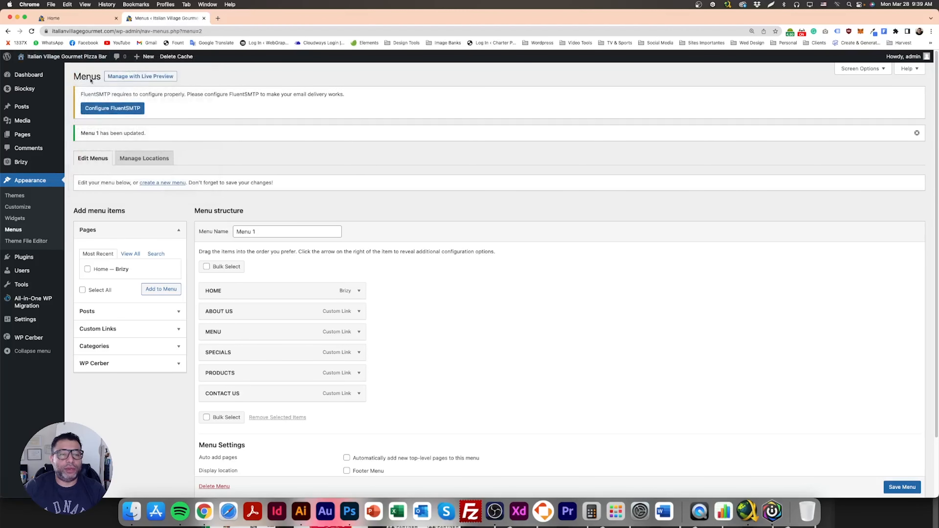
pyautogui.rightClick(58, 60)
pyautogui.click(80, 60)
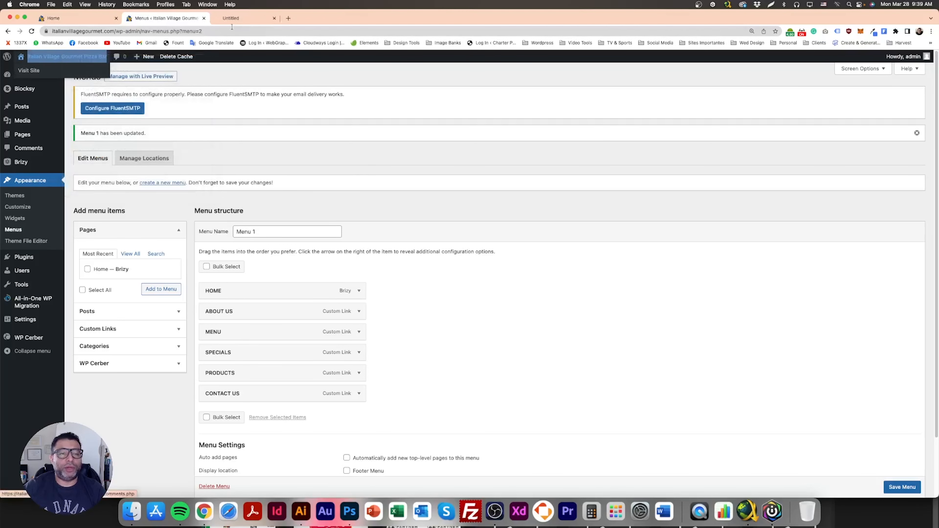
pyautogui.click(251, 18)
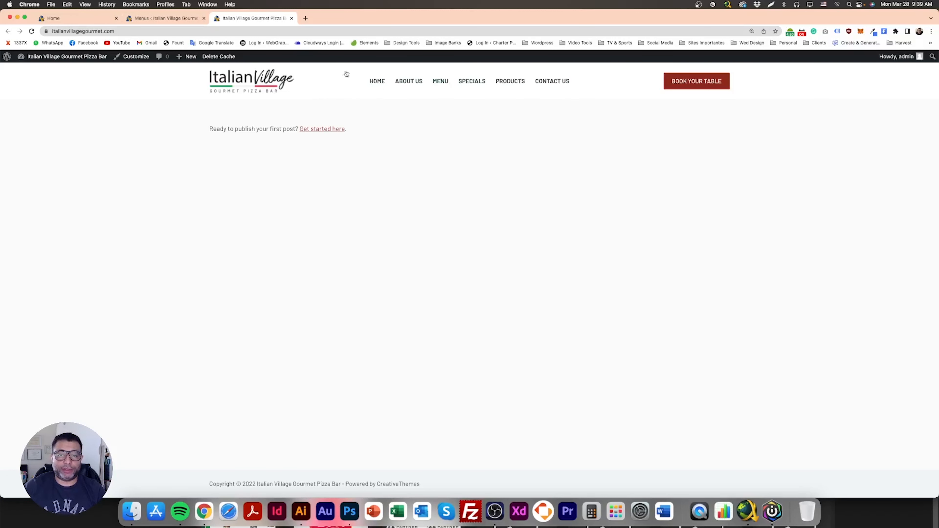
# - Open the Customizer and inspect the header Menu 1 element's general and design options
pyautogui.click(139, 62)
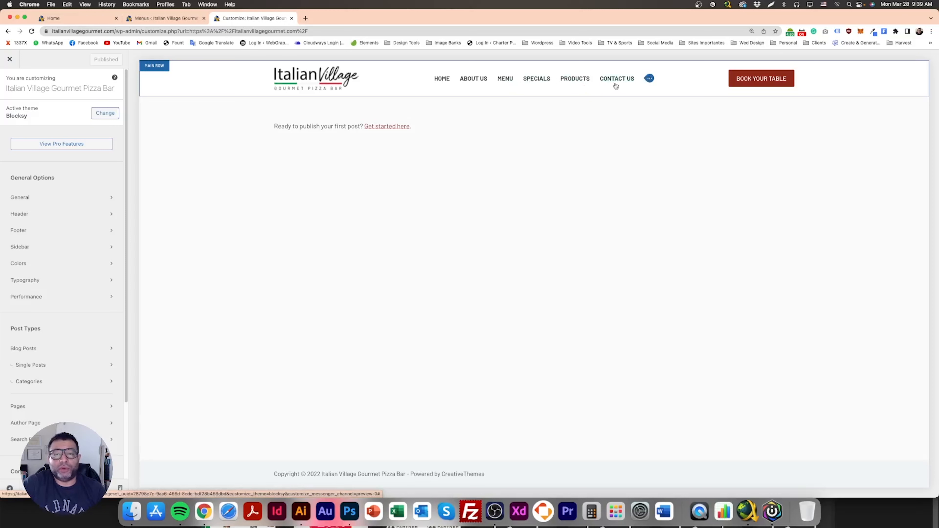
pyautogui.click(650, 79)
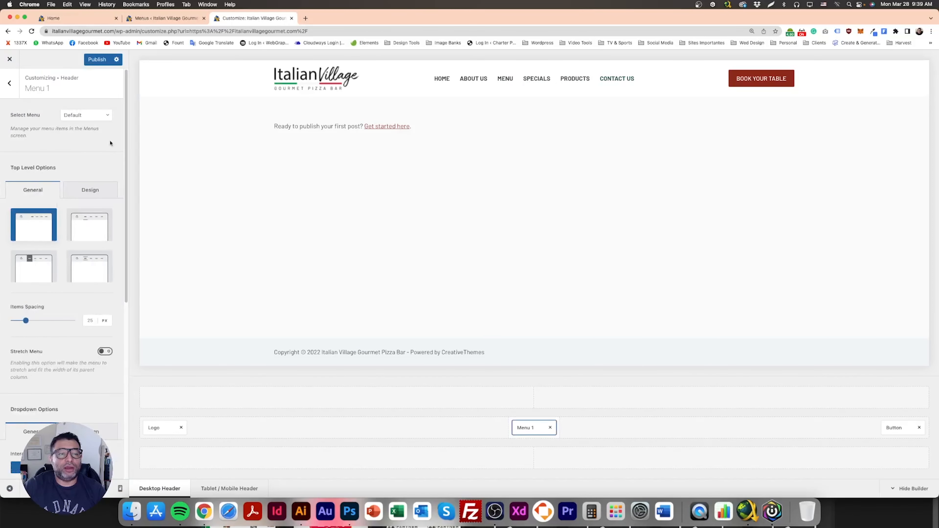
pyautogui.click(92, 189)
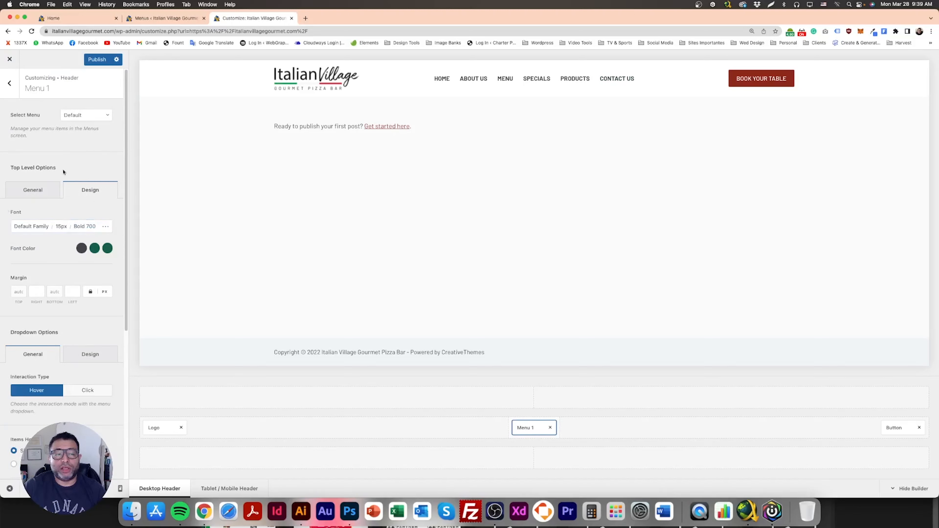
pyautogui.click(33, 188)
pyautogui.click(11, 87)
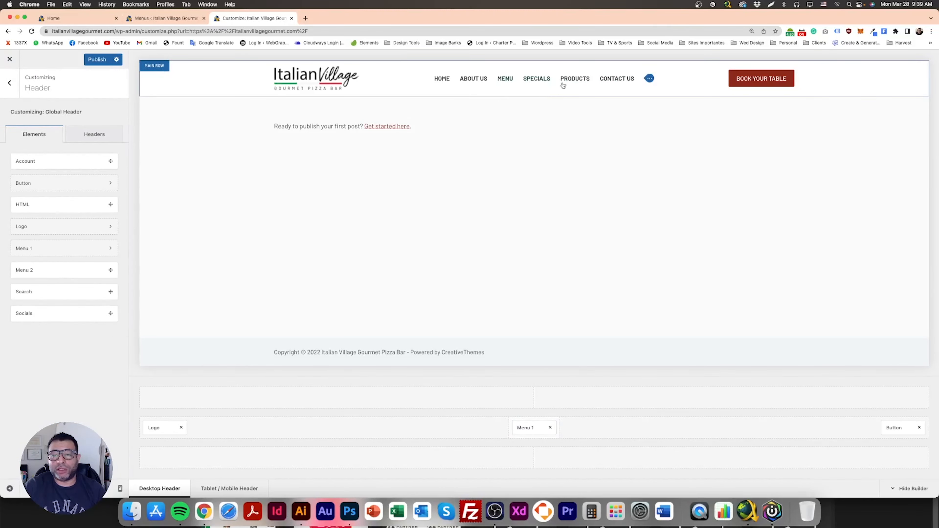
# - Set Menu 1's font weight to Medium 500, publish the change, and exit the Customizer
pyautogui.click(647, 81)
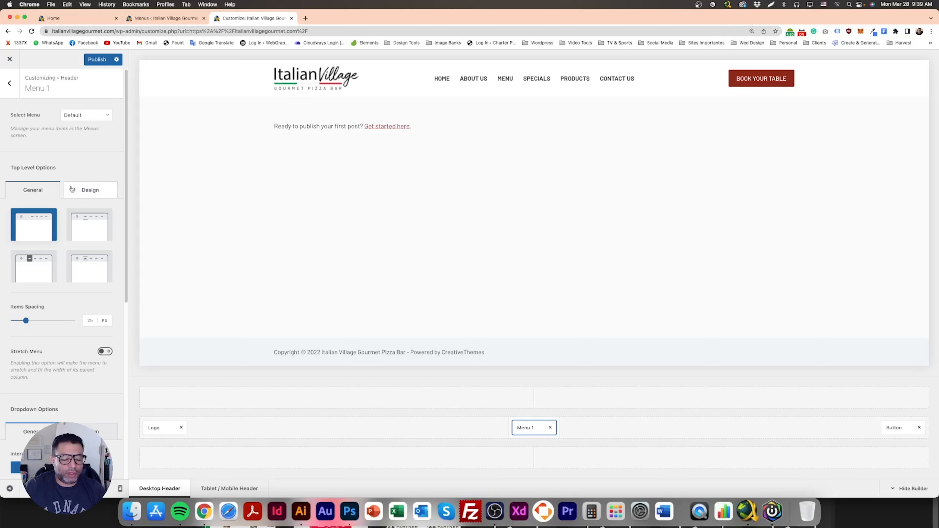
pyautogui.click(92, 194)
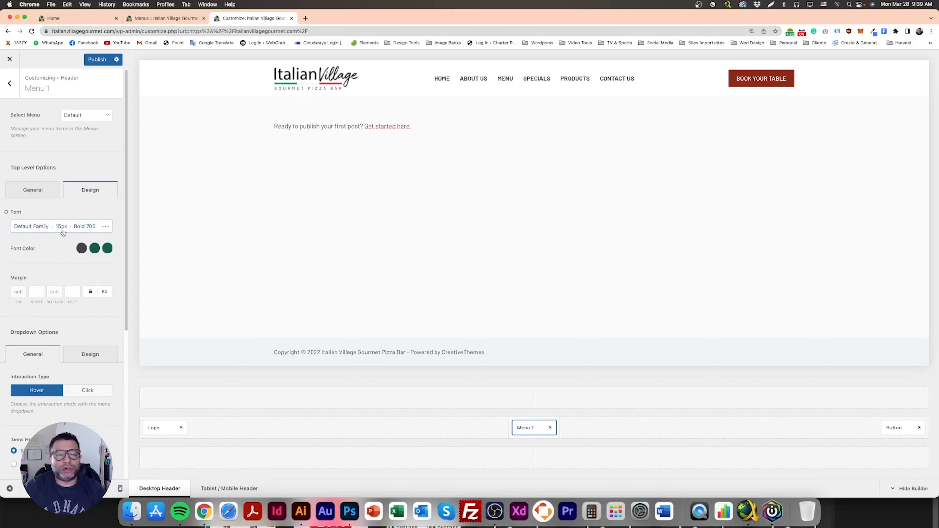
pyautogui.click(90, 230)
pyautogui.scroll(5, 87, 339)
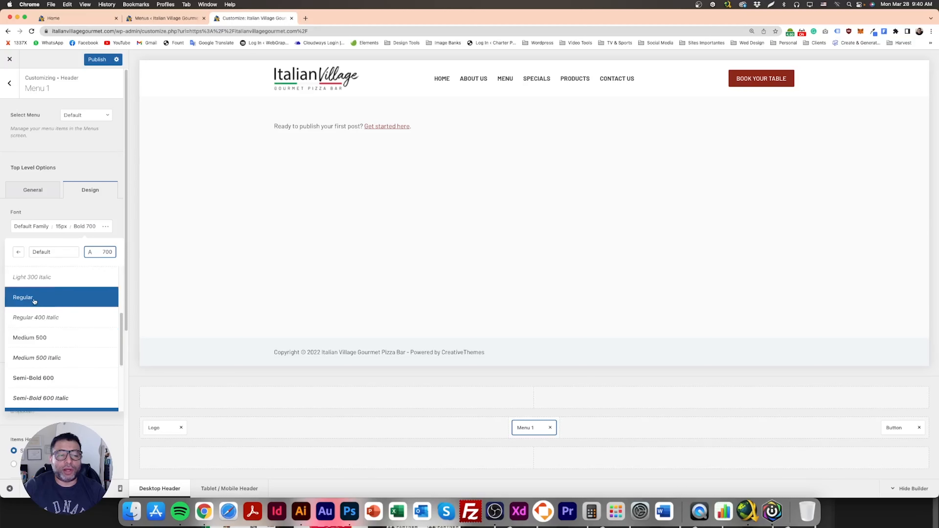
pyautogui.click(34, 301)
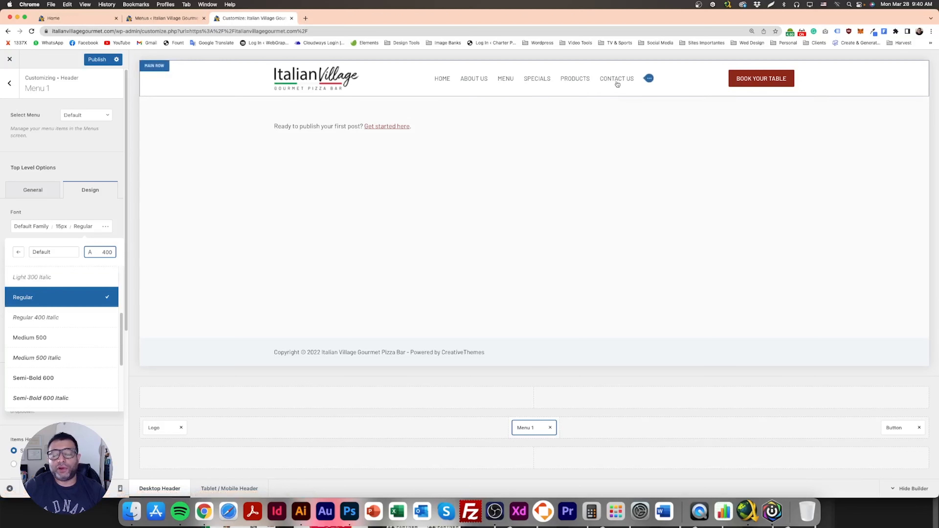
pyautogui.click(57, 338)
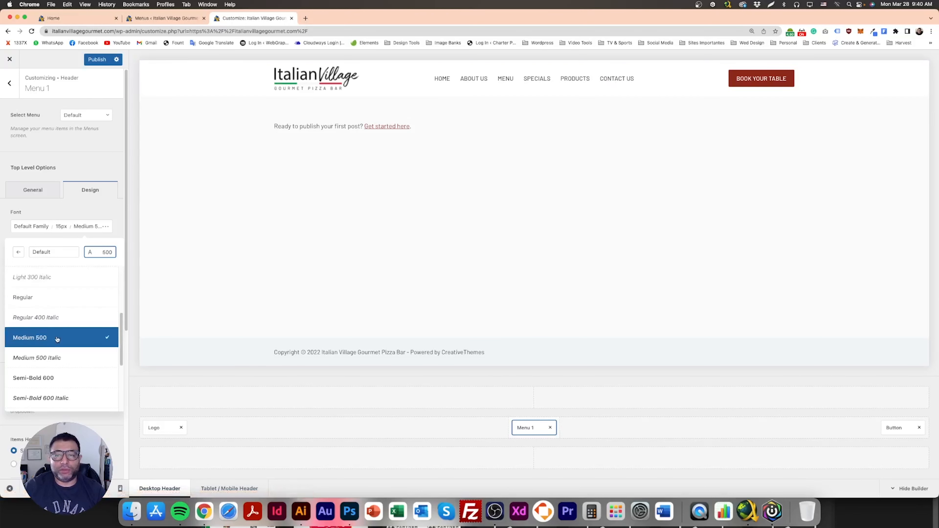
pyautogui.click(95, 62)
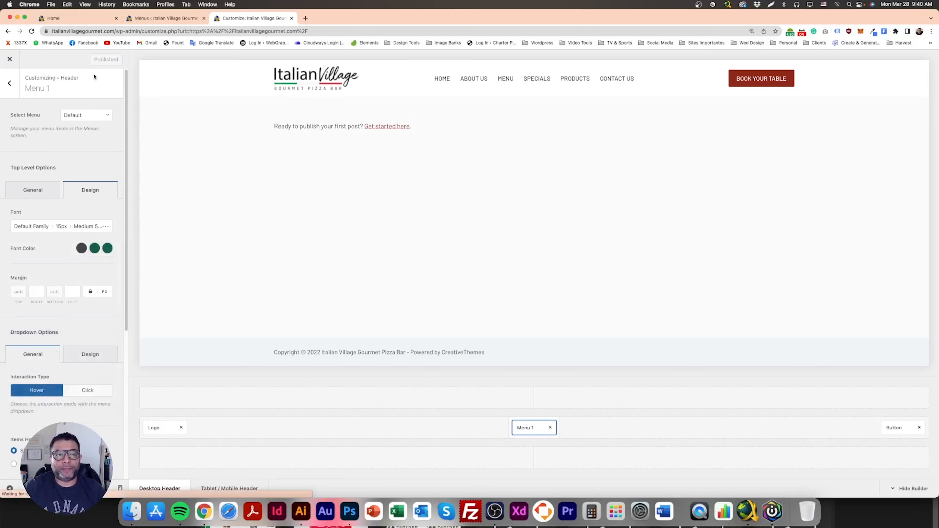
pyautogui.click(11, 60)
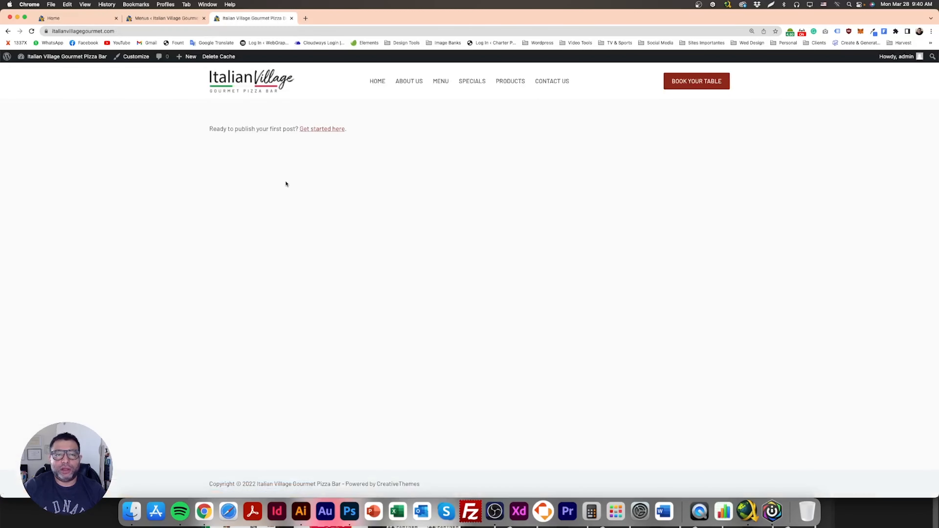
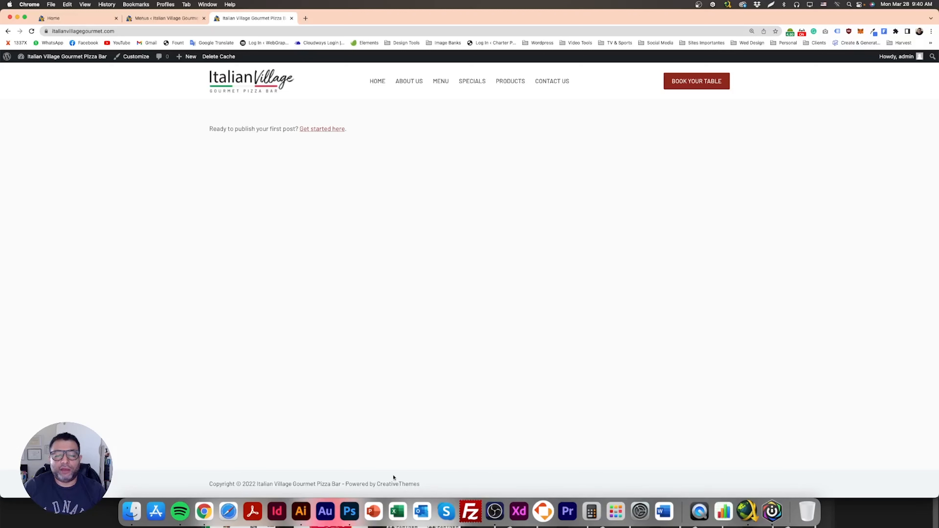
# - Copy the footer address, e-mail and phone text from the Photoshop mockup and return to the browser
pyautogui.click(349, 511)
pyautogui.scroll(-10, 412, 385)
pyautogui.scroll(-15, 411, 384)
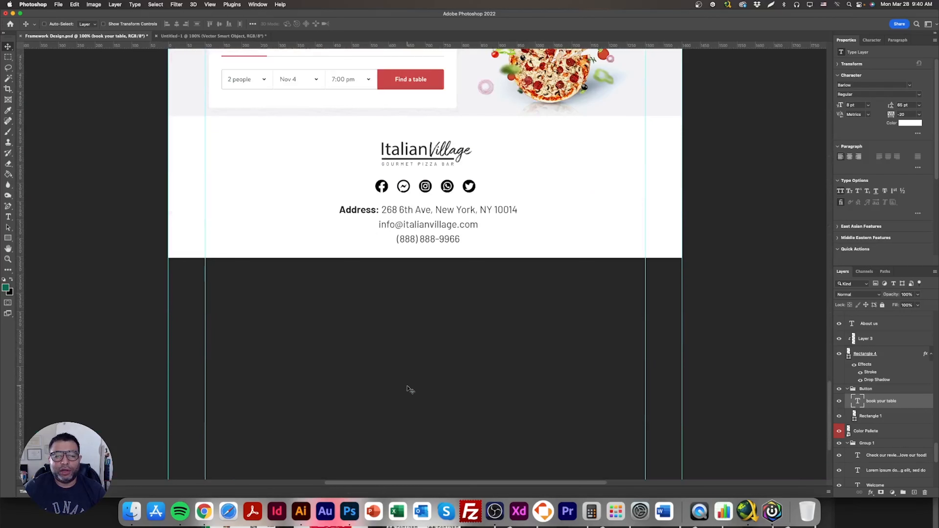
pyautogui.scroll(2, 410, 389)
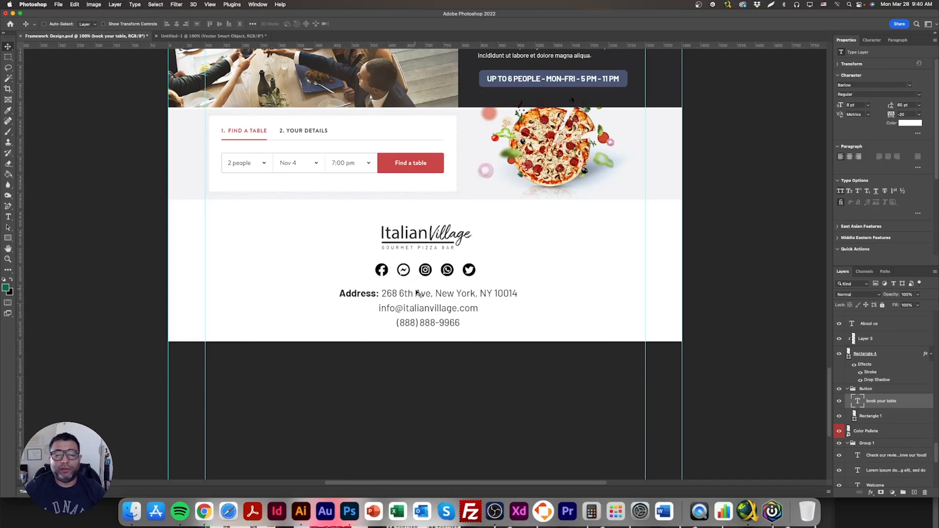
pyautogui.doubleClick(399, 298)
pyautogui.press('super+c')
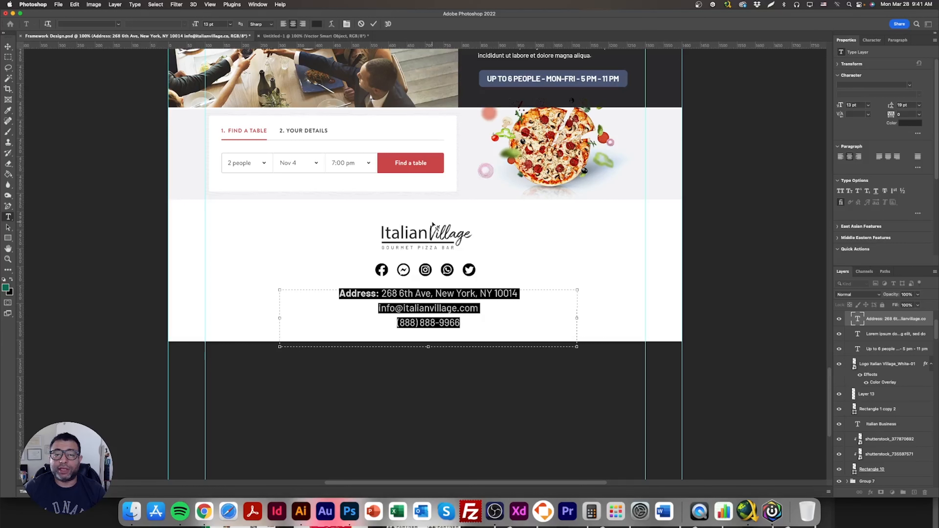
pyautogui.click(205, 511)
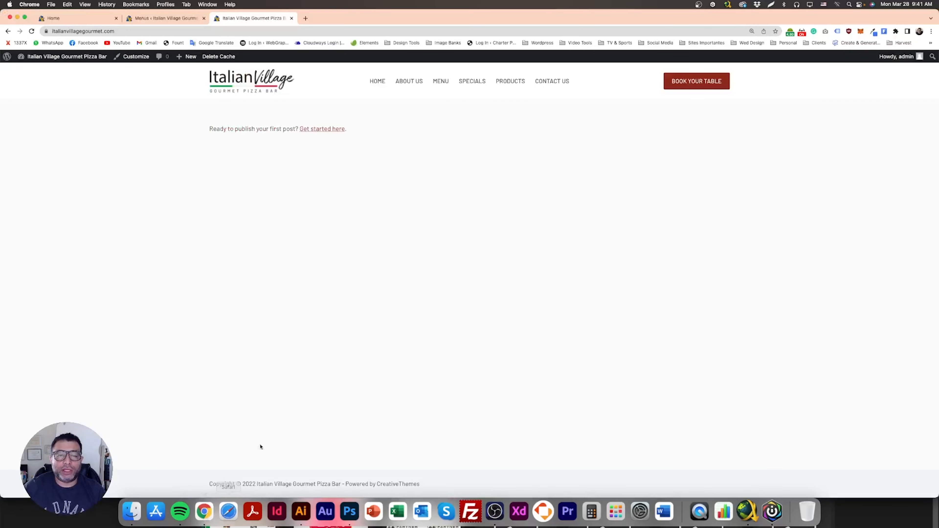
# - Open the Customizer and replace the footer copyright text with the mockup's address, e-mail and phone text
pyautogui.click(135, 57)
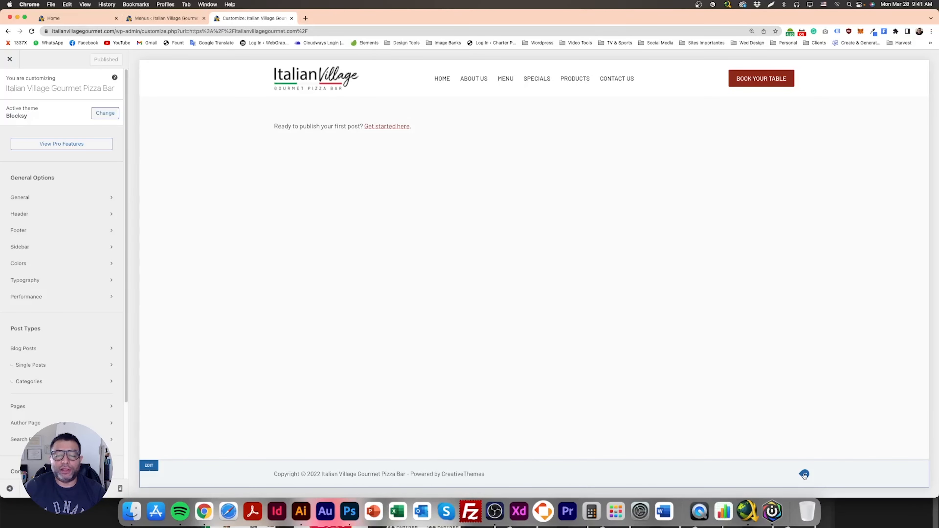
pyautogui.click(804, 474)
pyautogui.click(85, 214)
pyautogui.press('cmd+a')
pyautogui.press('super+v')
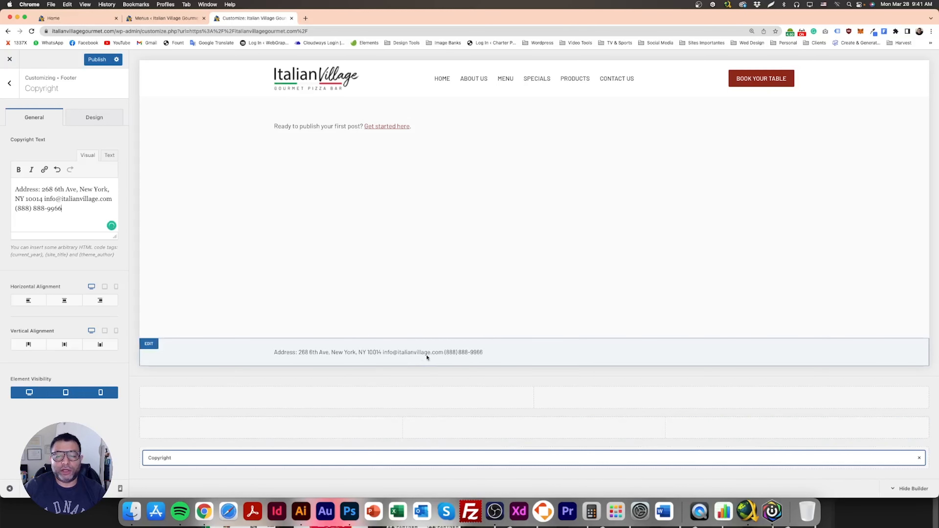
# - Center the copyright text horizontally and vertically, then publish
pyautogui.moveTo(80, 210); pyautogui.dragTo(2, 185)
pyautogui.click(62, 304)
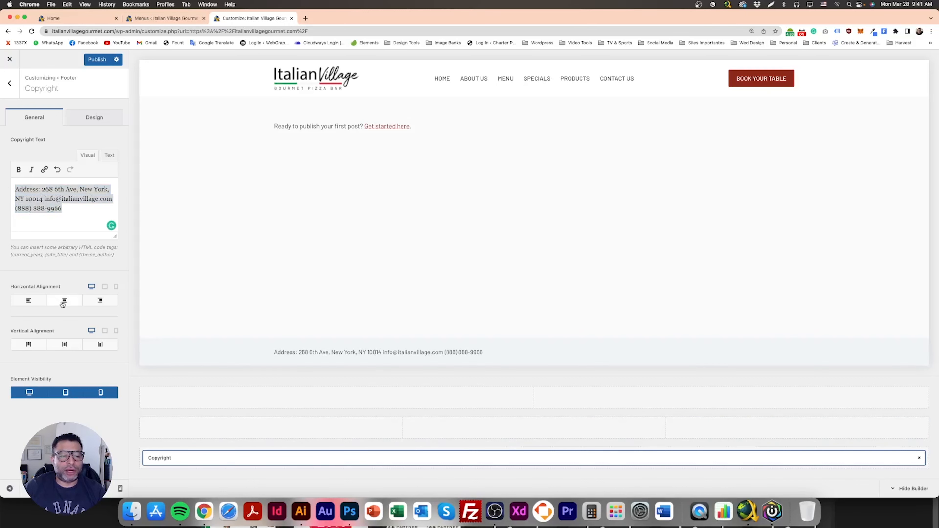
pyautogui.click(64, 345)
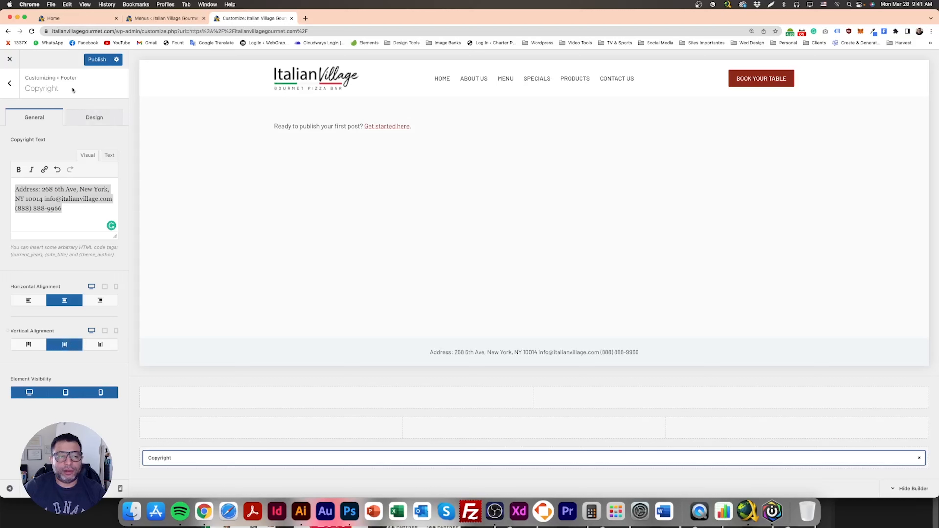
pyautogui.click(97, 60)
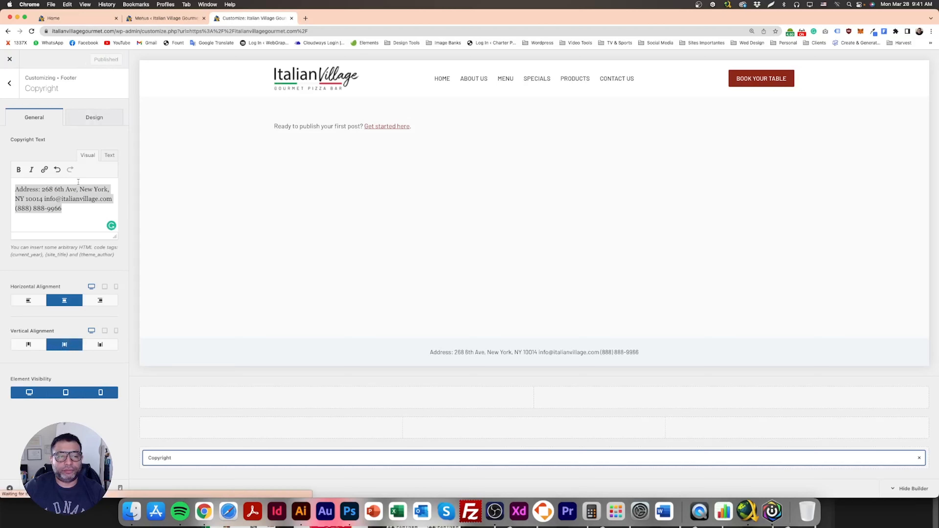
# - Split the footer text into separate address, e-mail and phone lines, and add the missing space after 'Ave,'
pyautogui.click(71, 198)
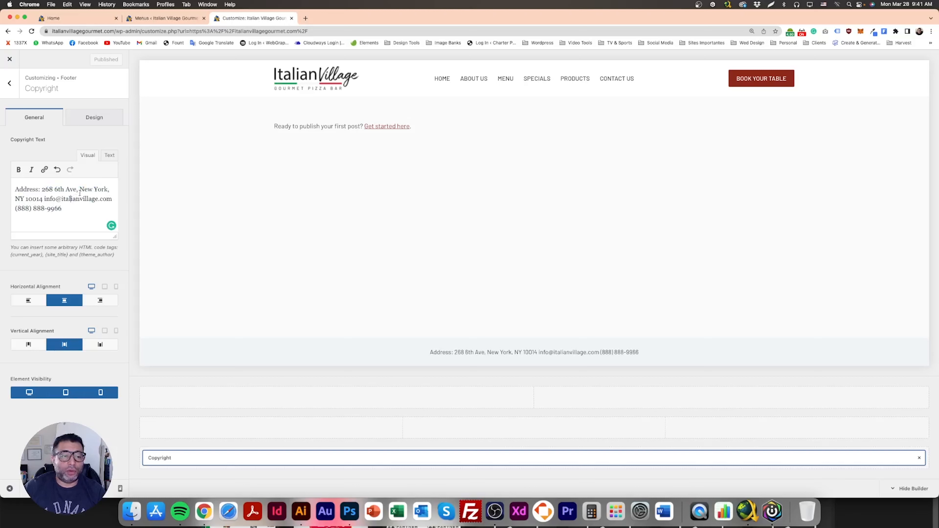
pyautogui.press('Return')
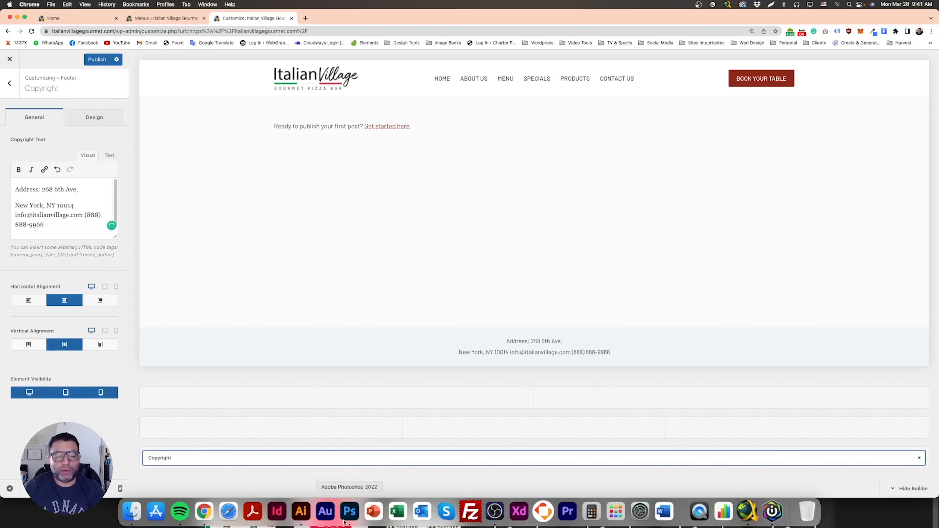
pyautogui.click(350, 511)
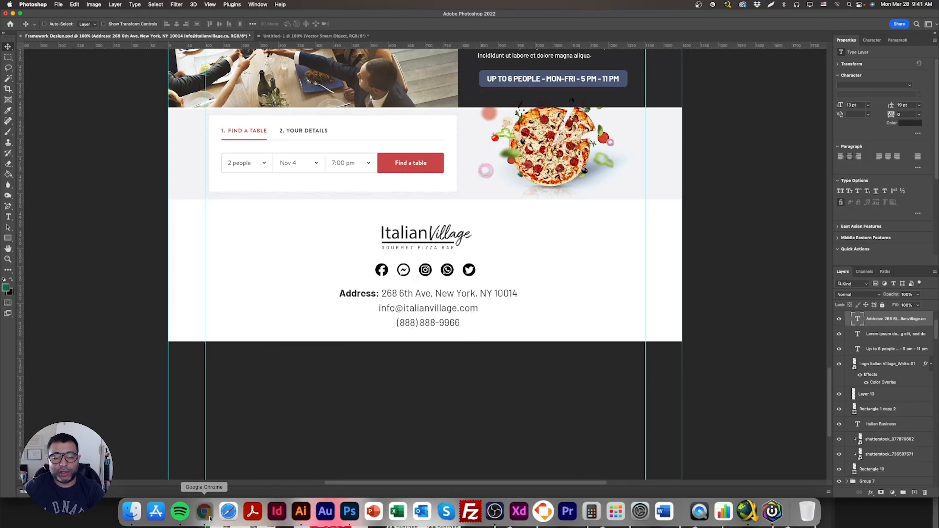
pyautogui.click(205, 511)
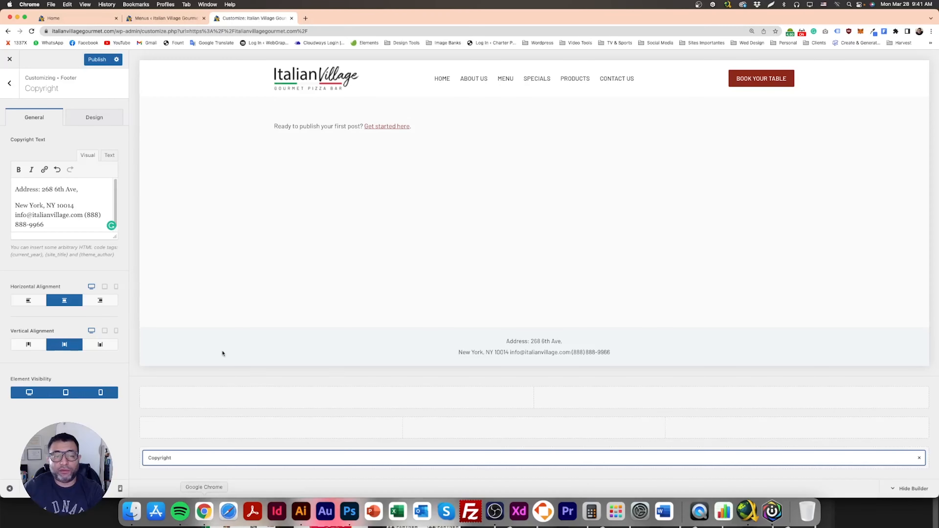
pyautogui.click(88, 190)
pyautogui.press('Delete')
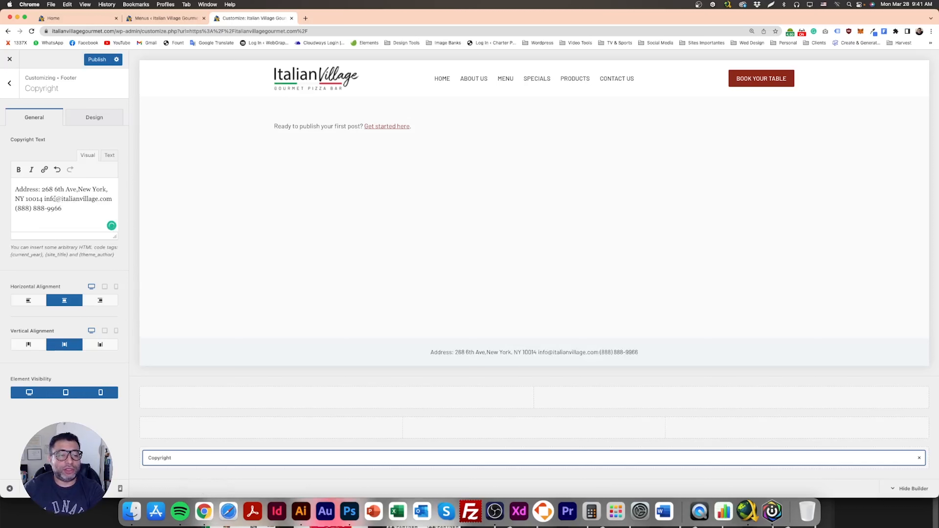
pyautogui.press('Return')
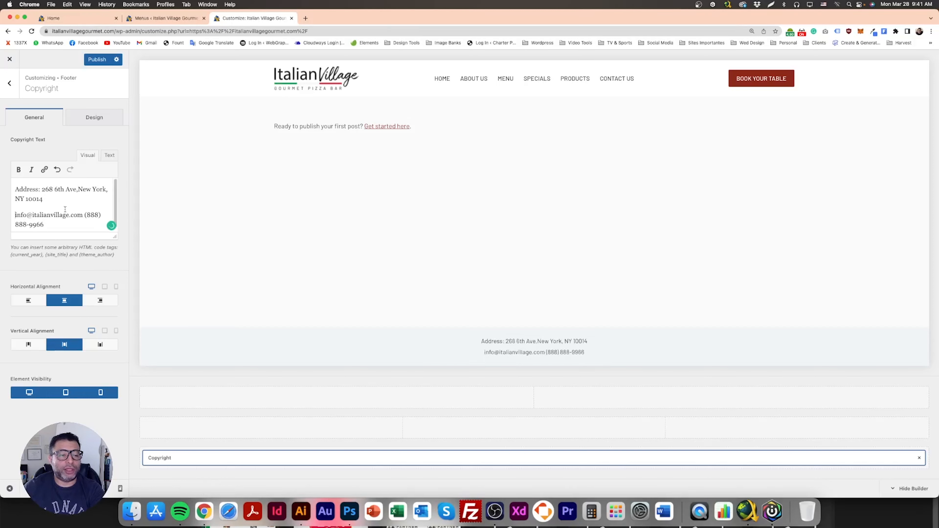
pyautogui.click(85, 214)
pyautogui.press('Return')
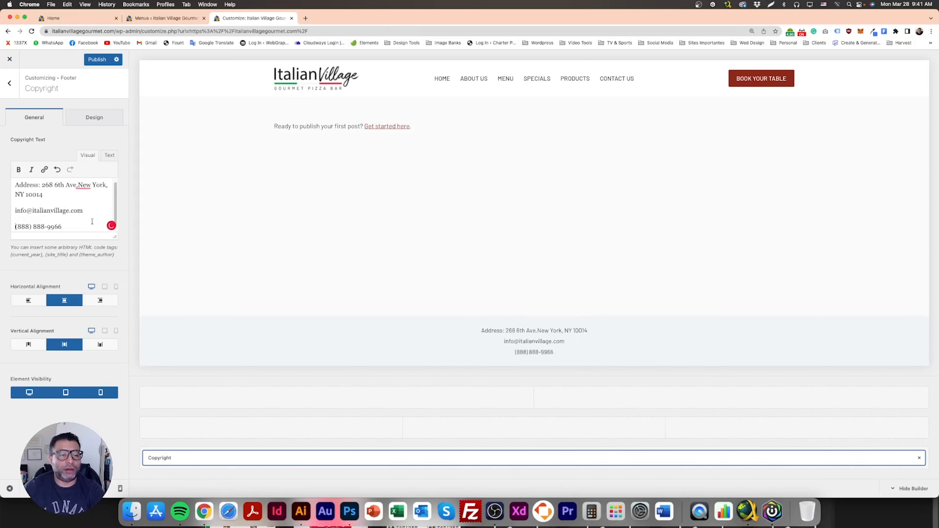
pyautogui.click(83, 185)
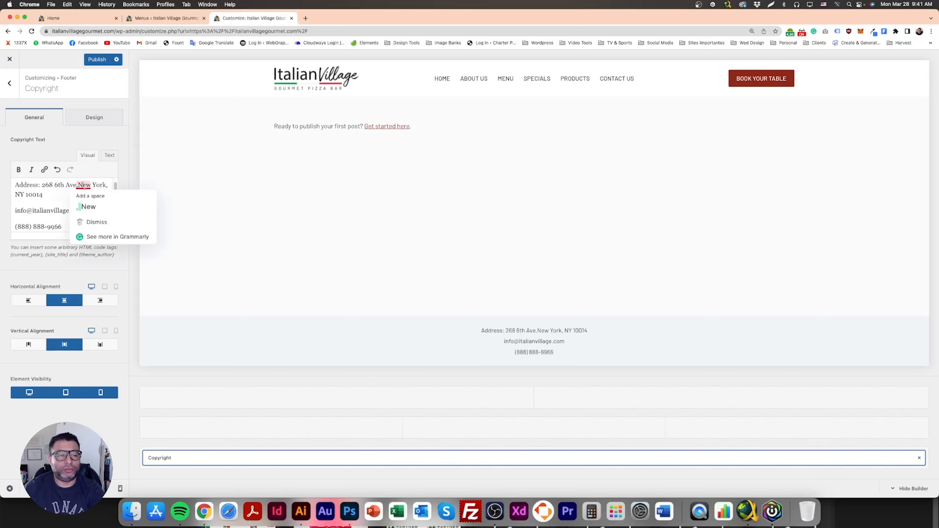
pyautogui.click(83, 206)
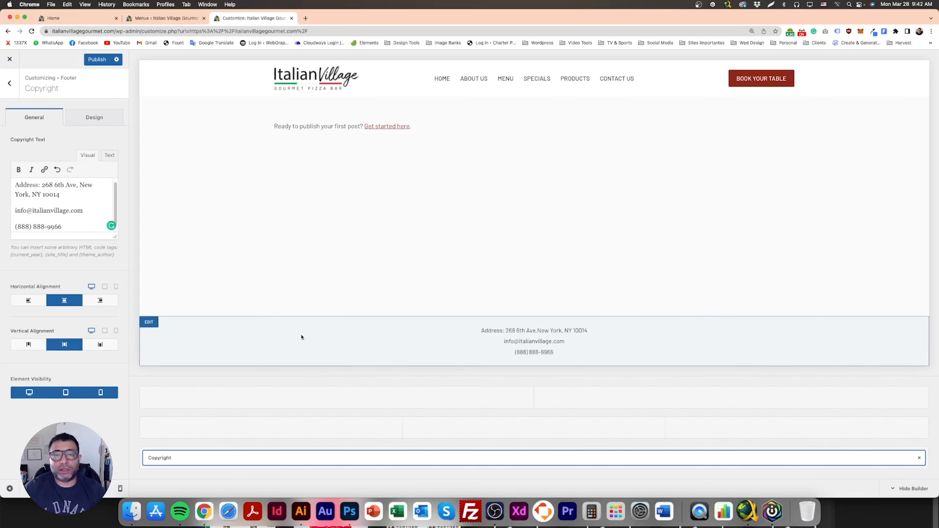
# - Set the footer bottom row's background color to white and publish
pyautogui.click(149, 323)
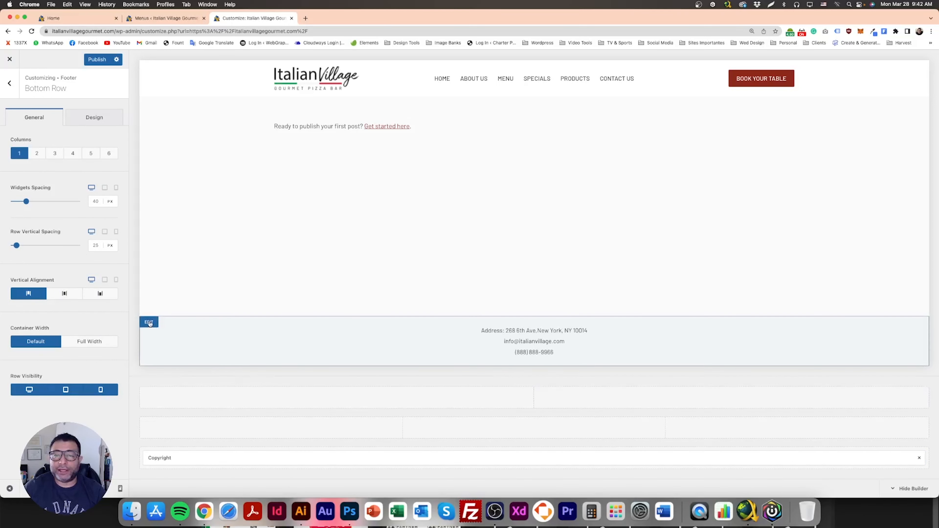
pyautogui.click(99, 117)
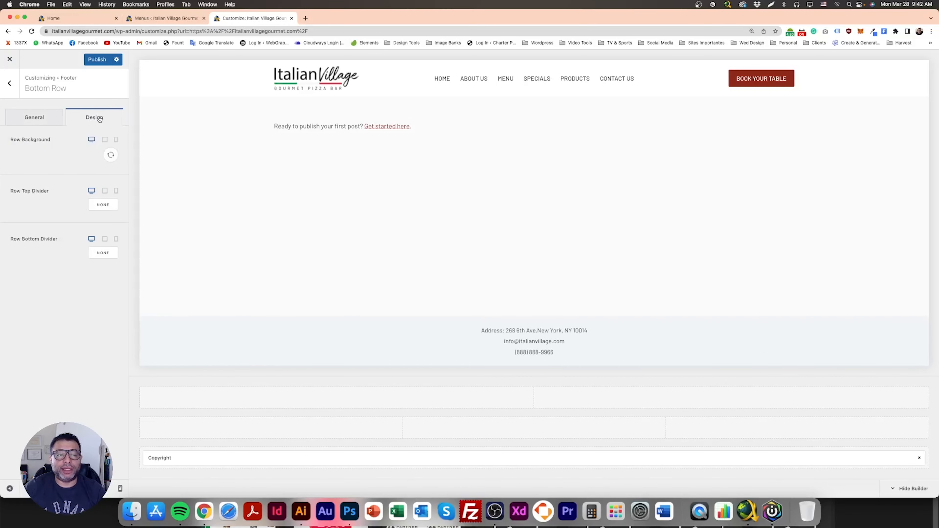
pyautogui.click(110, 155)
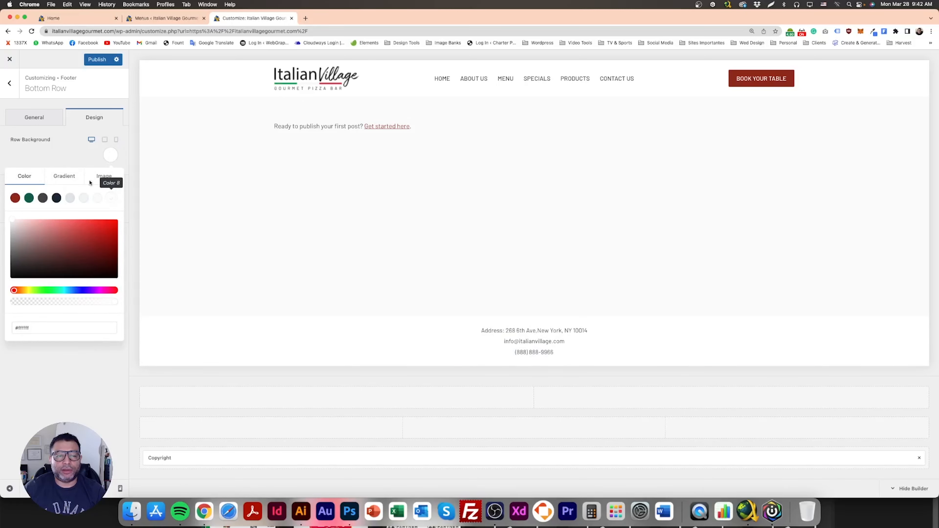
pyautogui.click(80, 159)
pyautogui.click(95, 60)
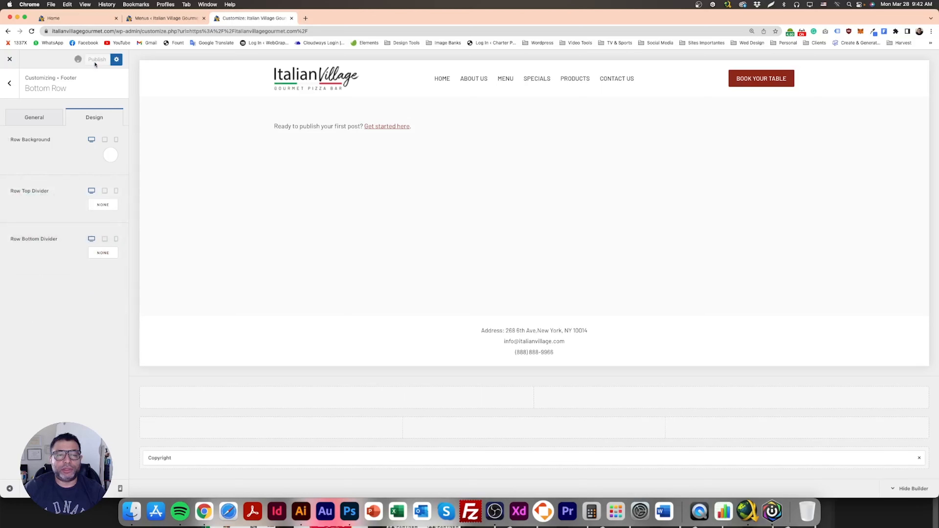
# - Reopen the copyright element and set its font size to 18px
pyautogui.tripleClick(526, 330)
pyautogui.click(560, 354)
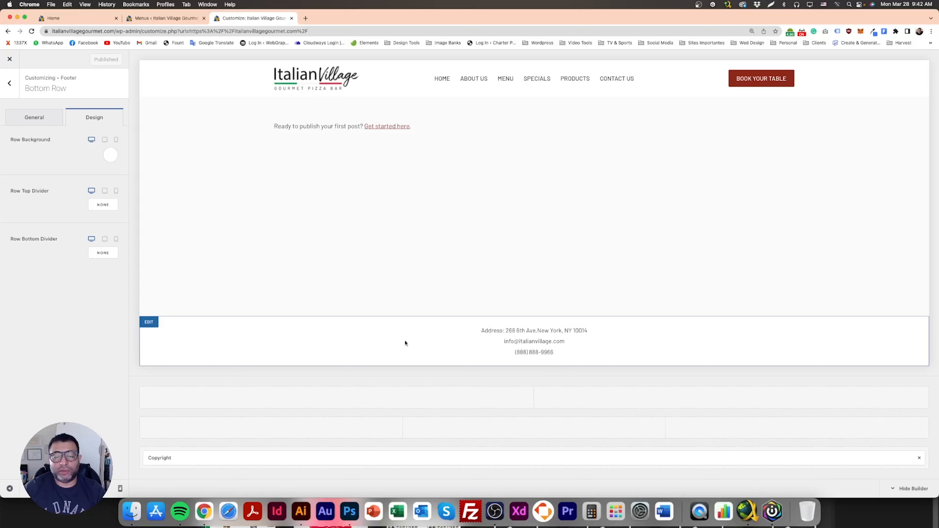
pyautogui.click(391, 456)
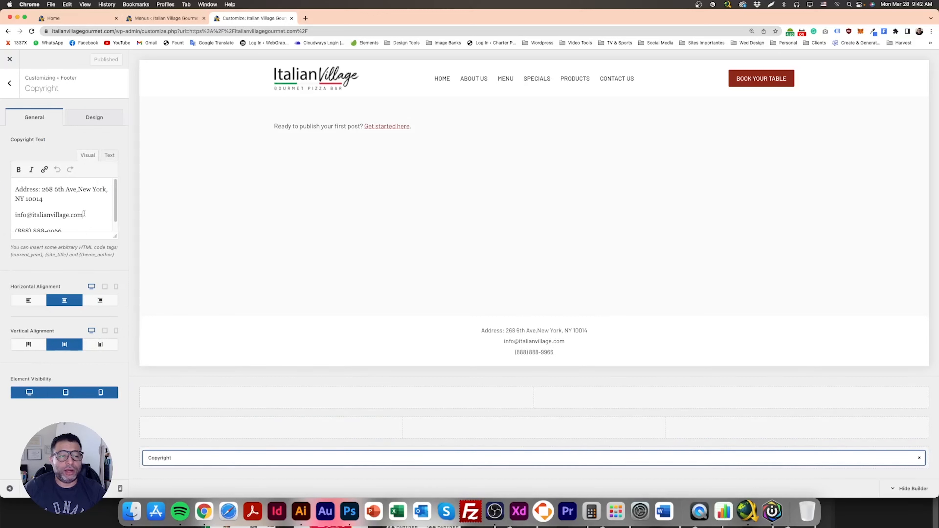
pyautogui.click(84, 214)
pyautogui.press('super+a')
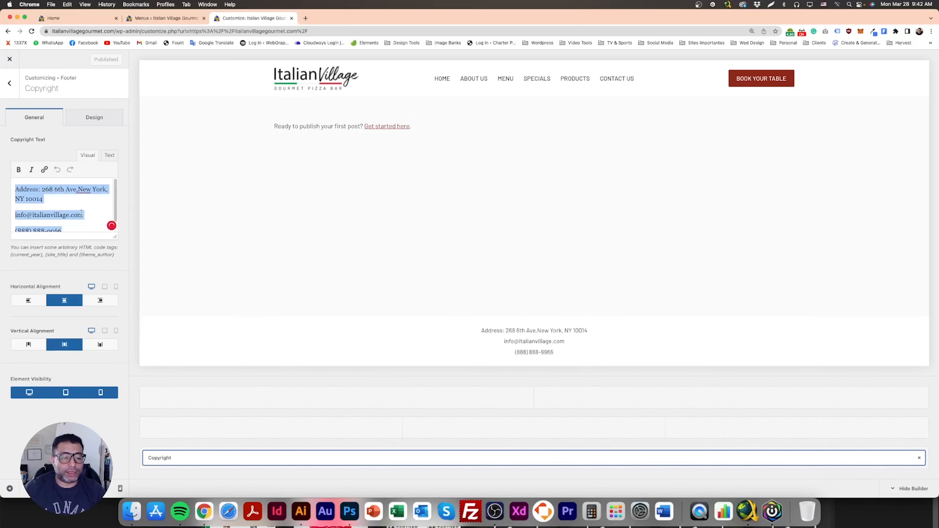
pyautogui.click(95, 117)
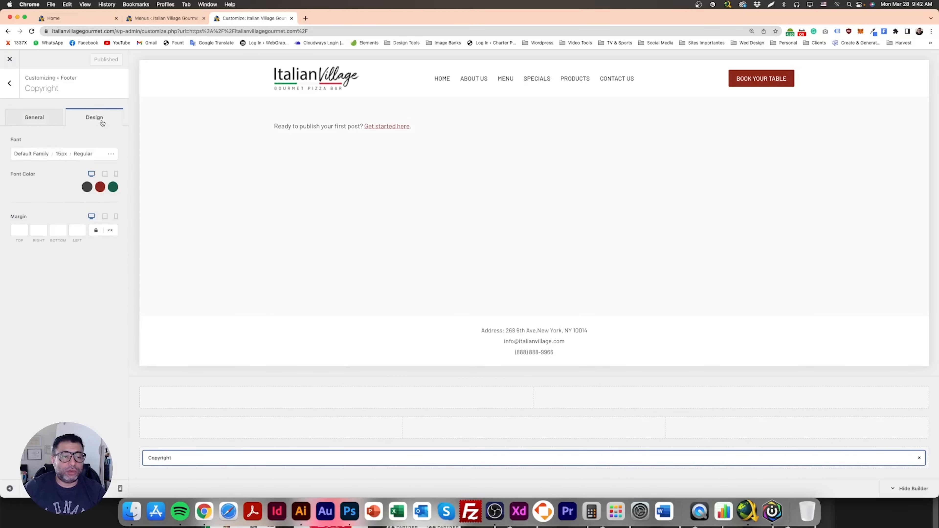
pyautogui.click(63, 154)
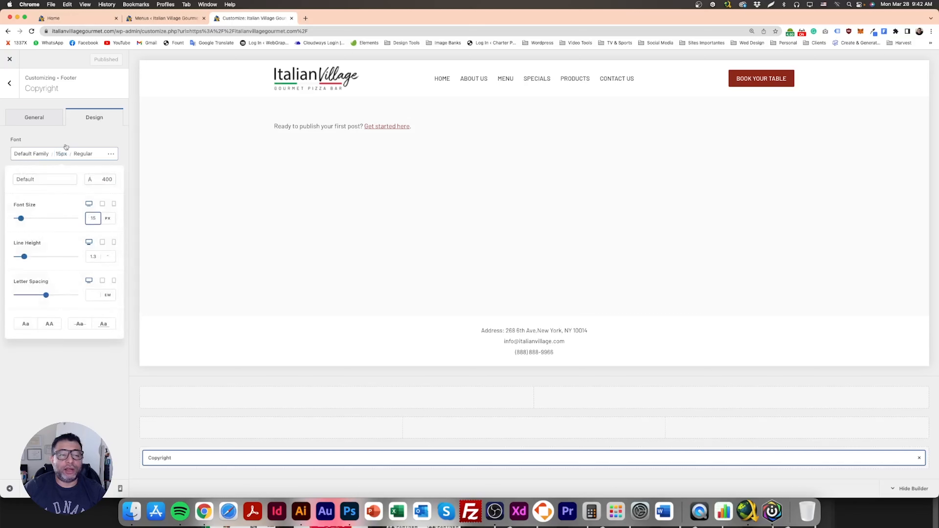
pyautogui.moveTo(21, 218); pyautogui.dragTo(21, 219)
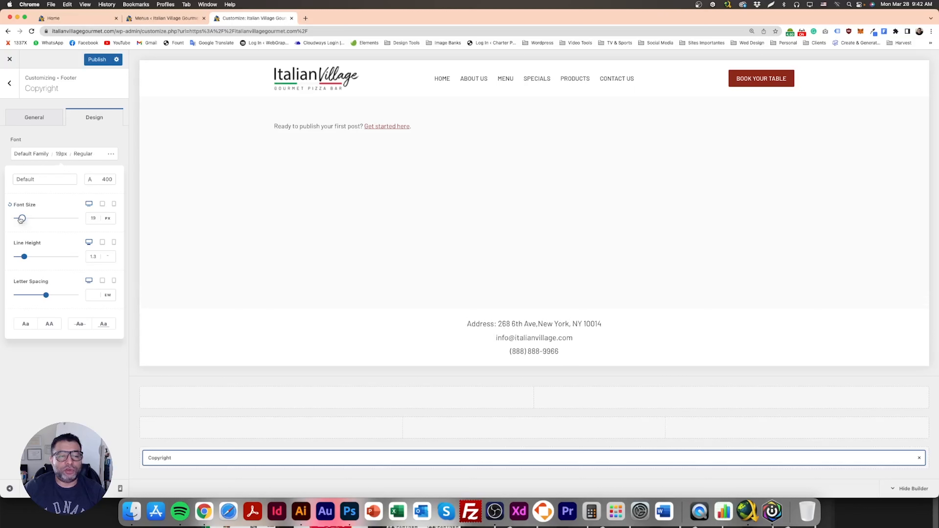
pyautogui.moveTo(21, 219); pyautogui.dragTo(20, 219)
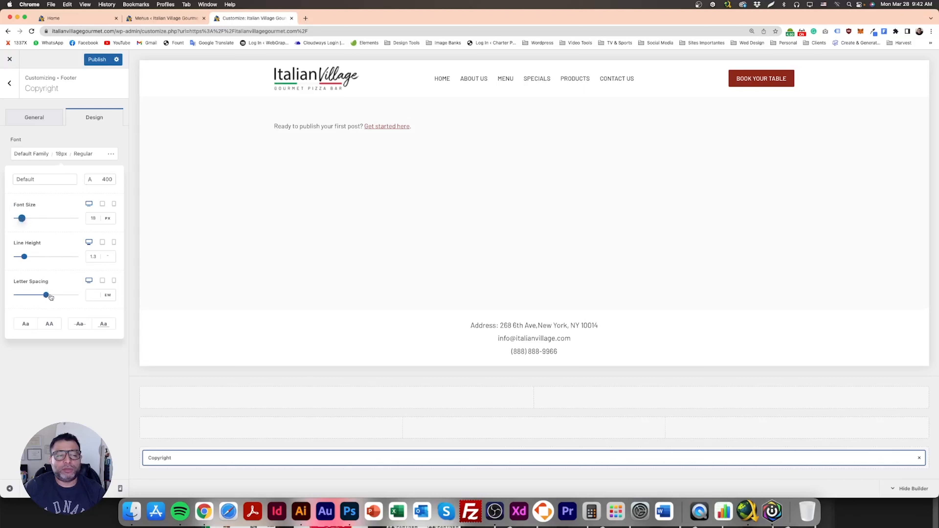
# - Set the copyright text's line height to 1, publish the changes, and exit the Customizer
pyautogui.moveTo(23, 258)
pyautogui.mouseDown()
pyautogui.moveTo(31, 261)
pyautogui.moveTo(21, 265)
pyautogui.mouseUp()
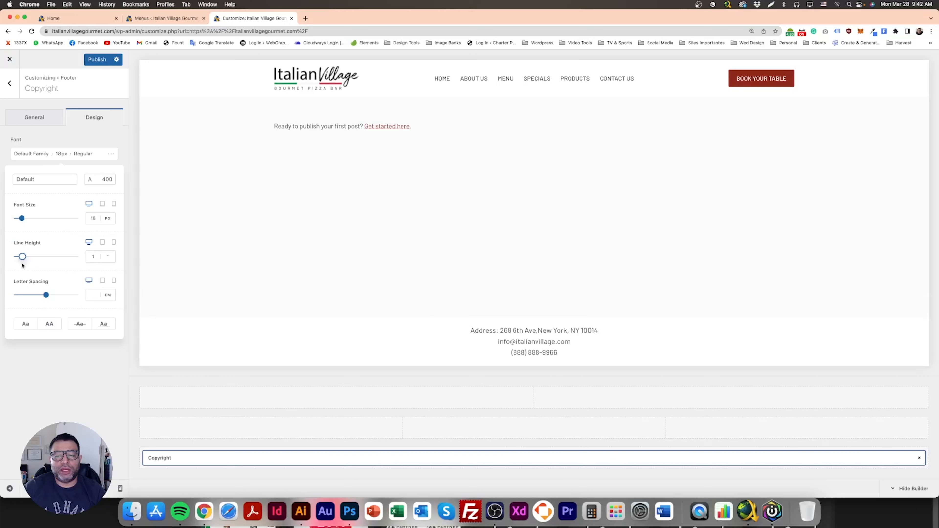
pyautogui.doubleClick(88, 257)
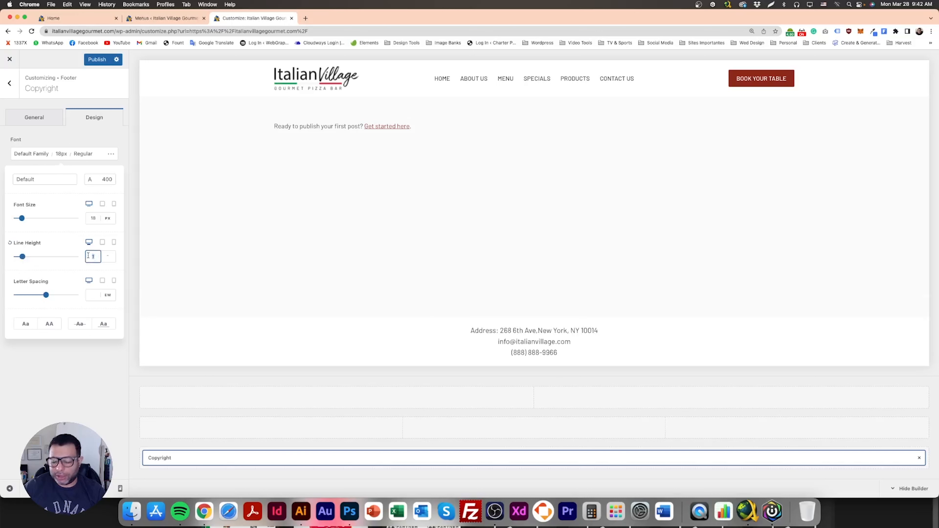
pyautogui.write('2')
pyautogui.press('BackSpace')
pyautogui.write('1')
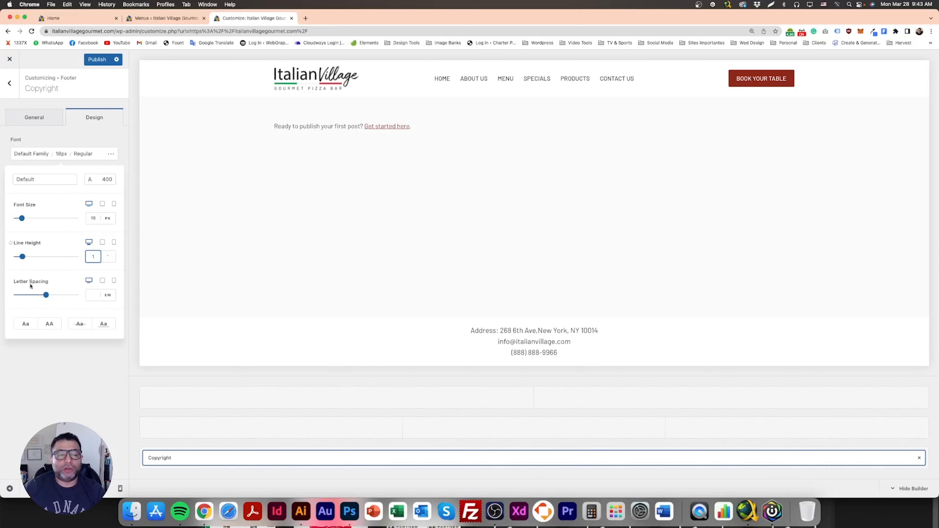
pyautogui.click(45, 295)
pyautogui.moveTo(43, 296)
pyautogui.mouseDown()
pyautogui.moveTo(62, 296)
pyautogui.moveTo(43, 297)
pyautogui.mouseUp()
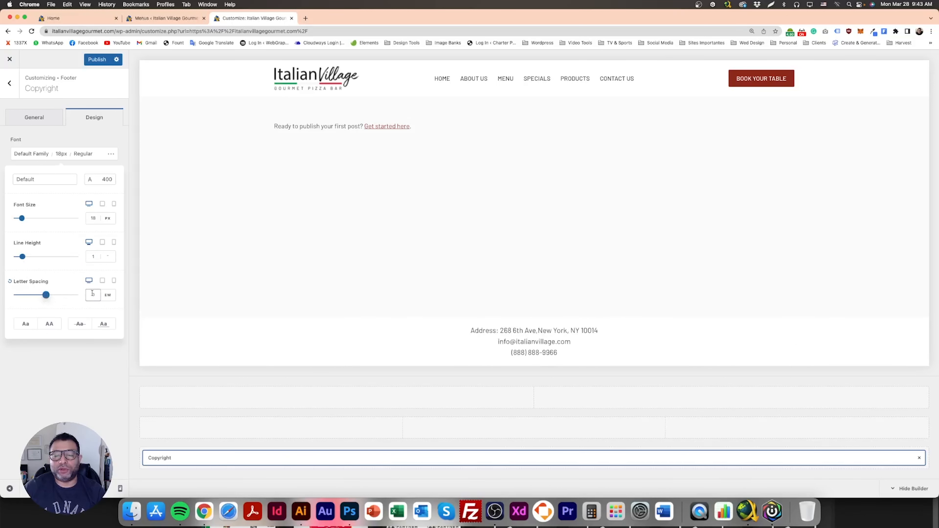
pyautogui.click(96, 59)
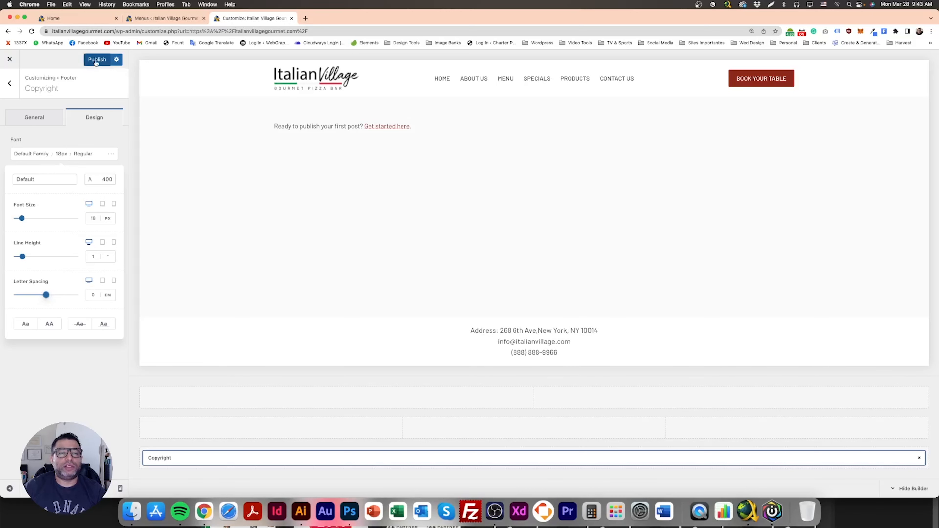
pyautogui.click(9, 59)
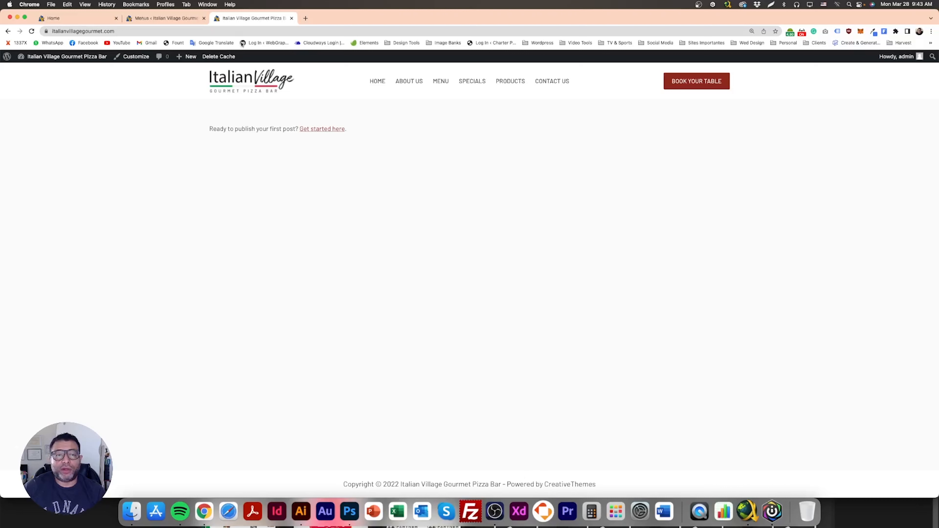
# - Switch to the Photoshop mockup and scroll up to examine the header and hero section
pyautogui.click(354, 516)
pyautogui.scroll(10, 524, 357)
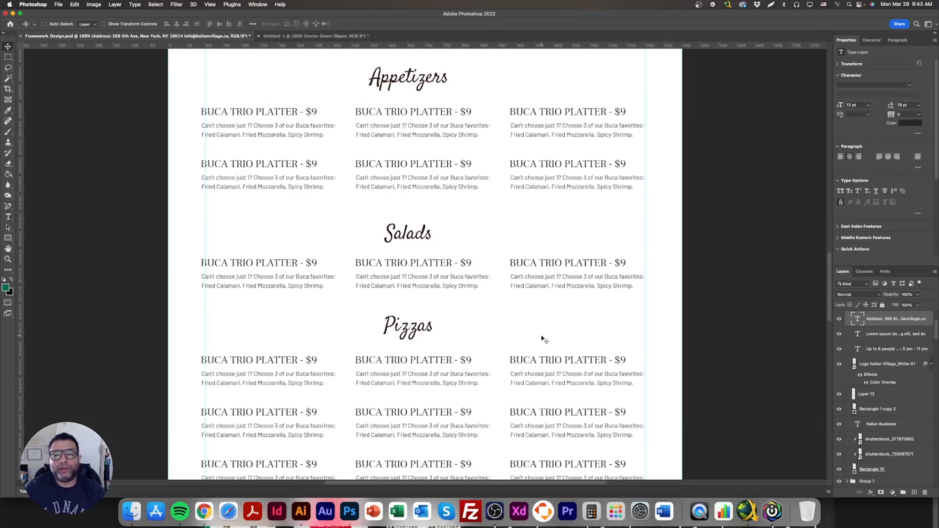
pyautogui.scroll(15, 543, 339)
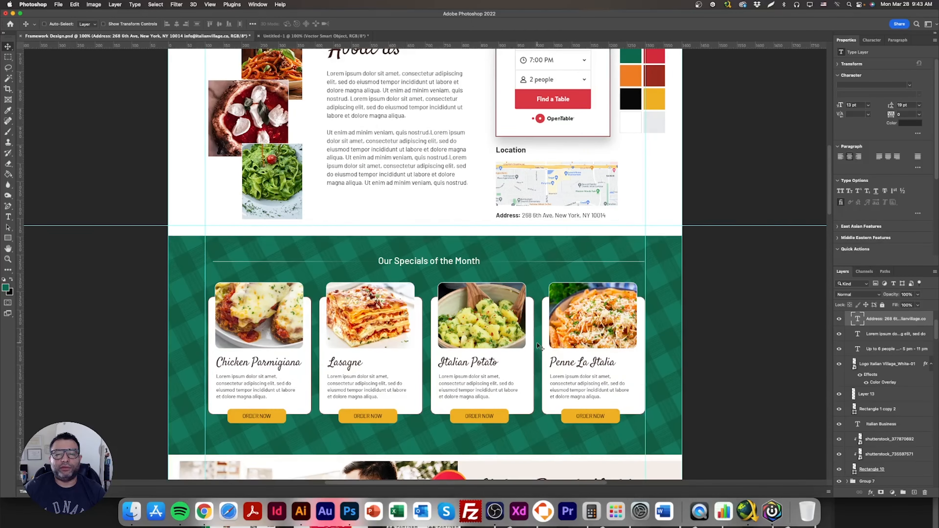
pyautogui.scroll(10, 537, 343)
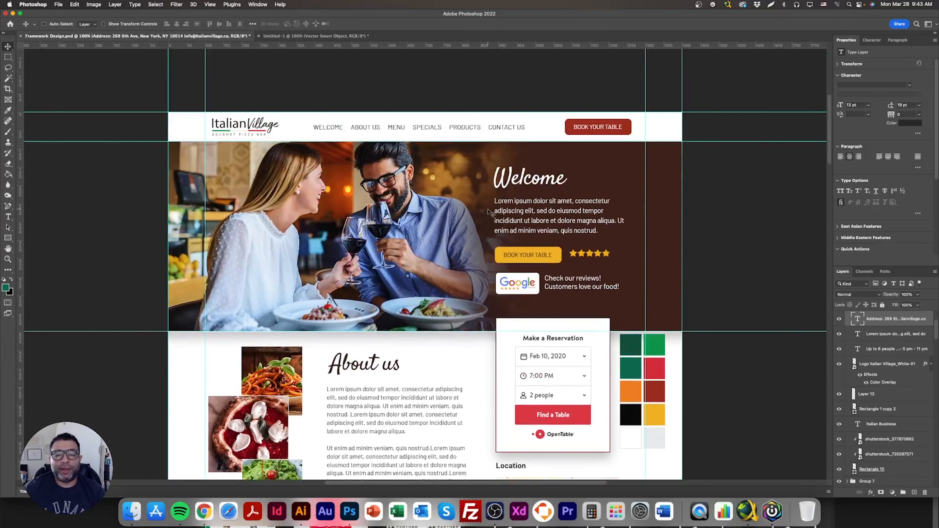